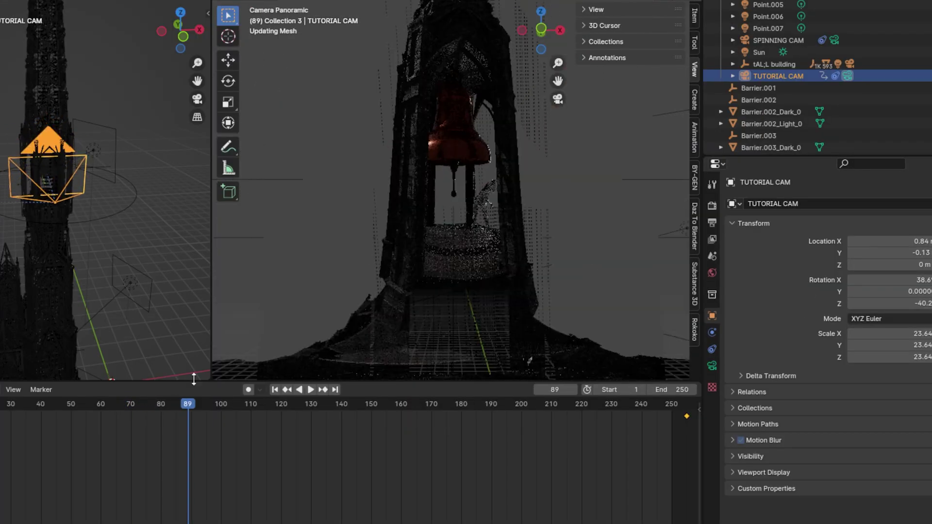
left_click_drag(190, 406, 115, 406)
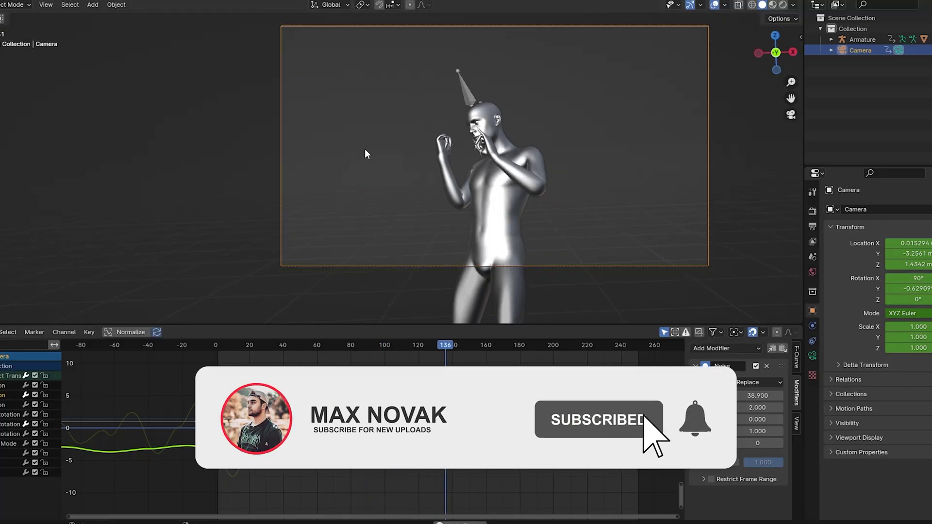
middle_click_drag(590, 290, 455, 293)
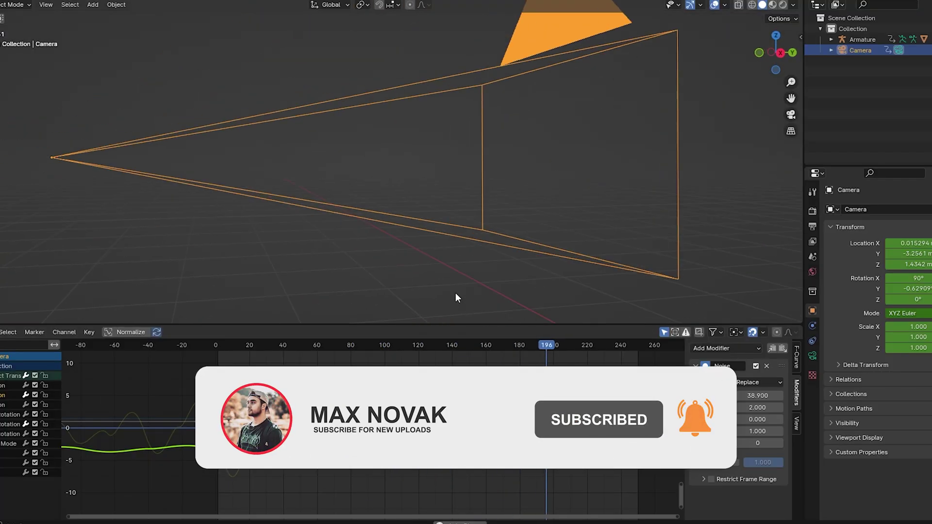
scroll(490, 292, "down", 5)
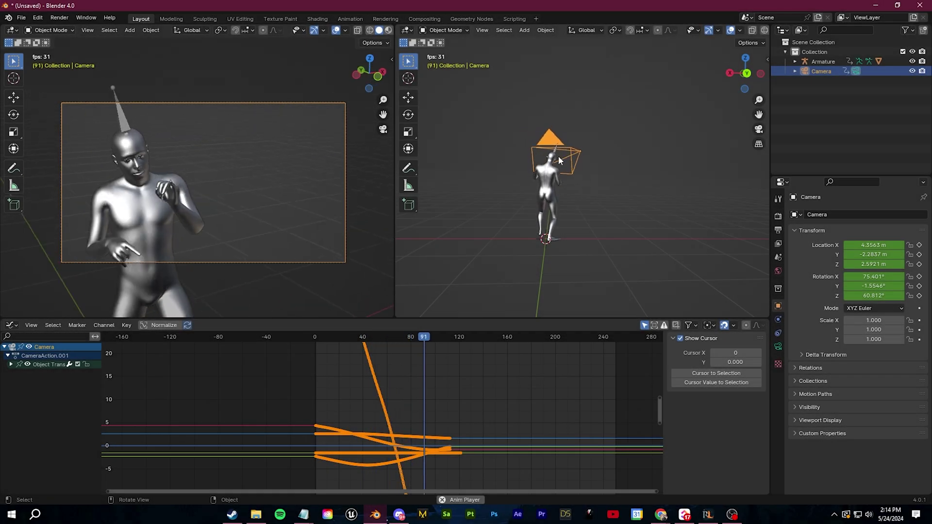
key("space")
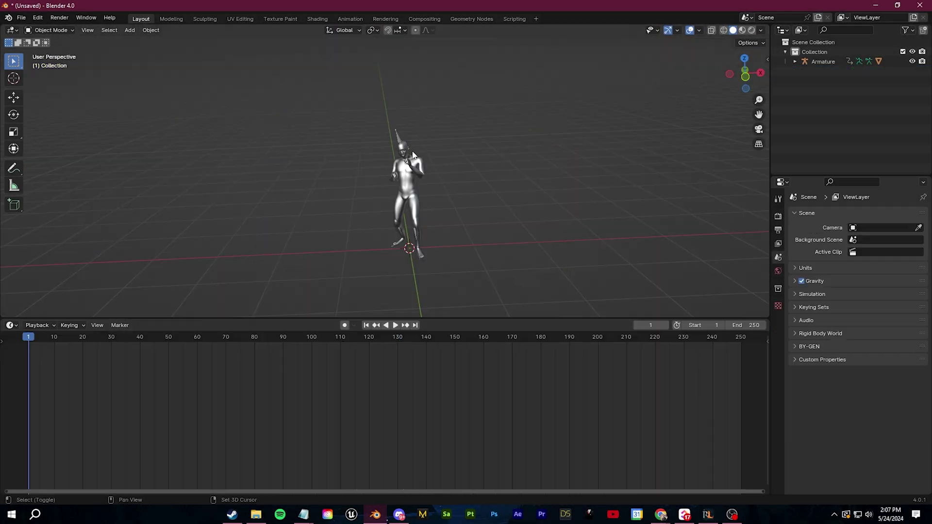
Add a camera to the scene with the animated character
key("shift+a")
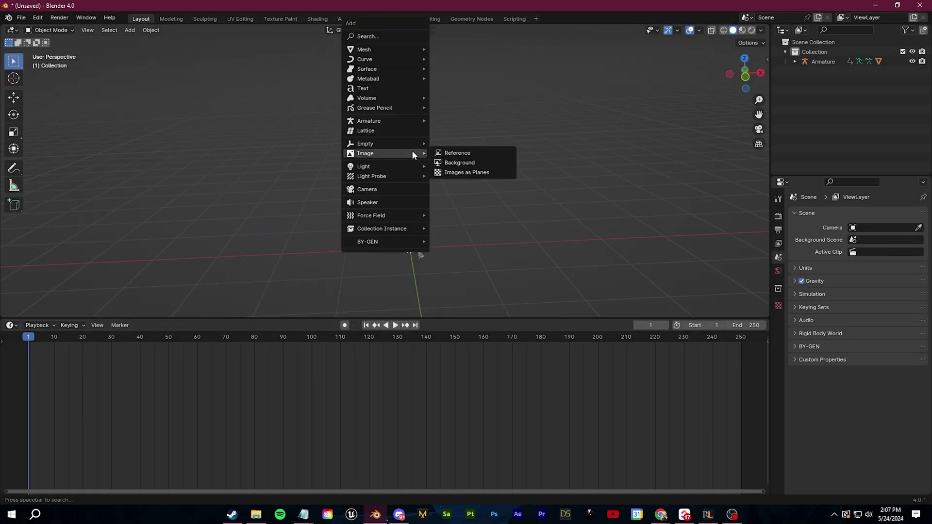
left_click(396, 191)
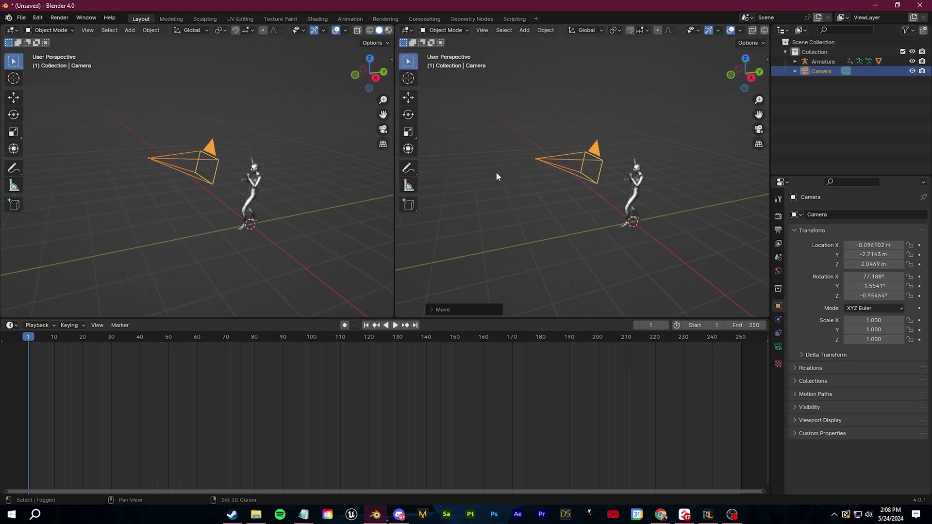
middle_click_drag(496, 171, 538, 191)
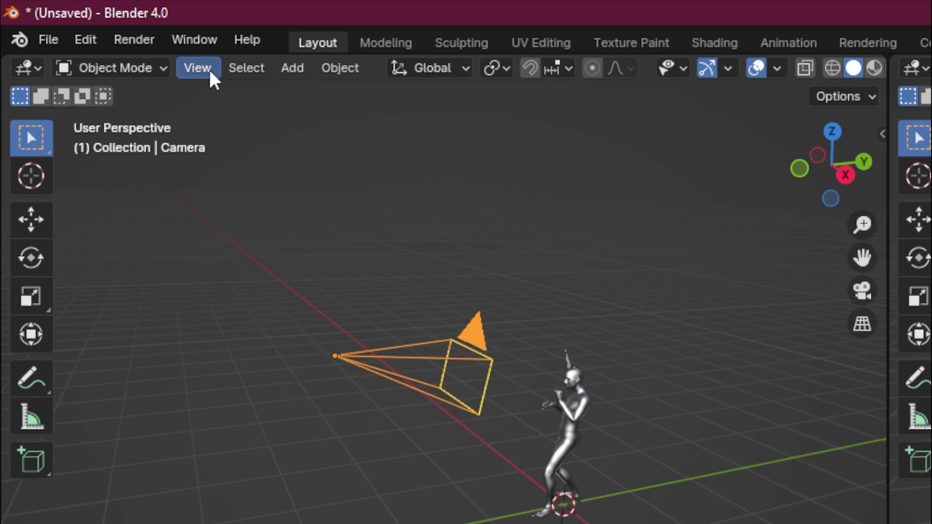
Try out Walk Navigation in one of the two 3D viewports, moving around the character and the camera
left_click(87, 30)
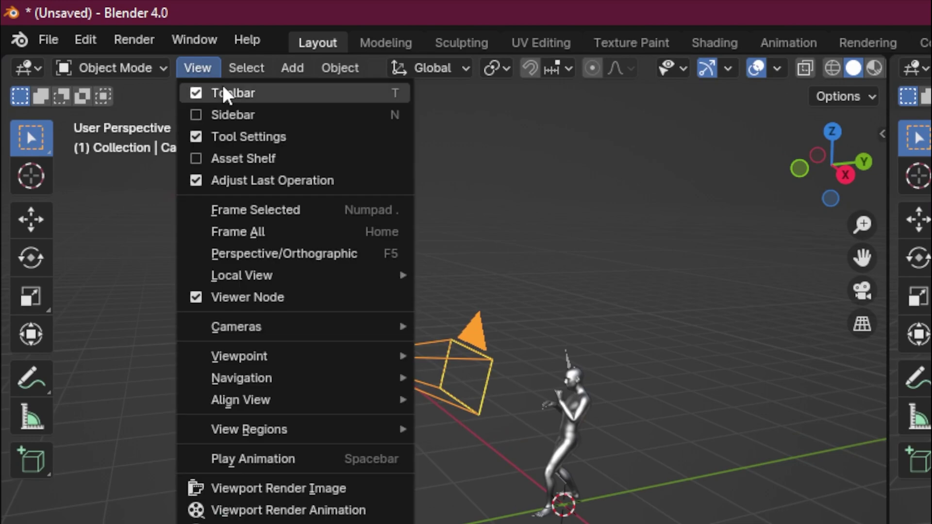
mouse_move(150, 171)
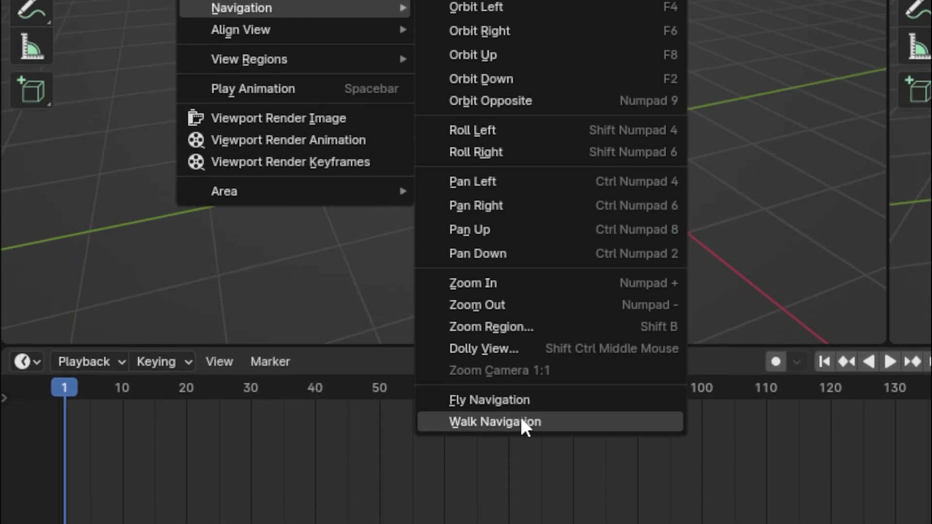
left_click(524, 425)
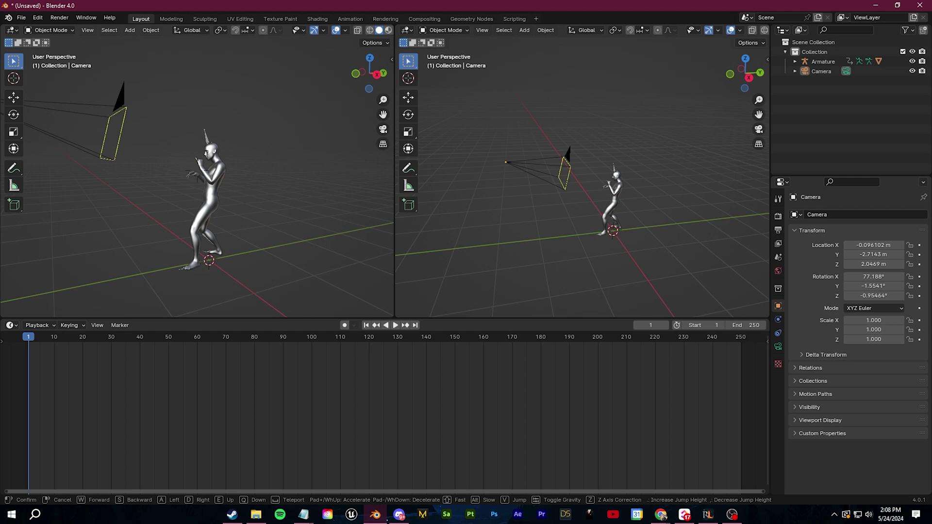
key("s")
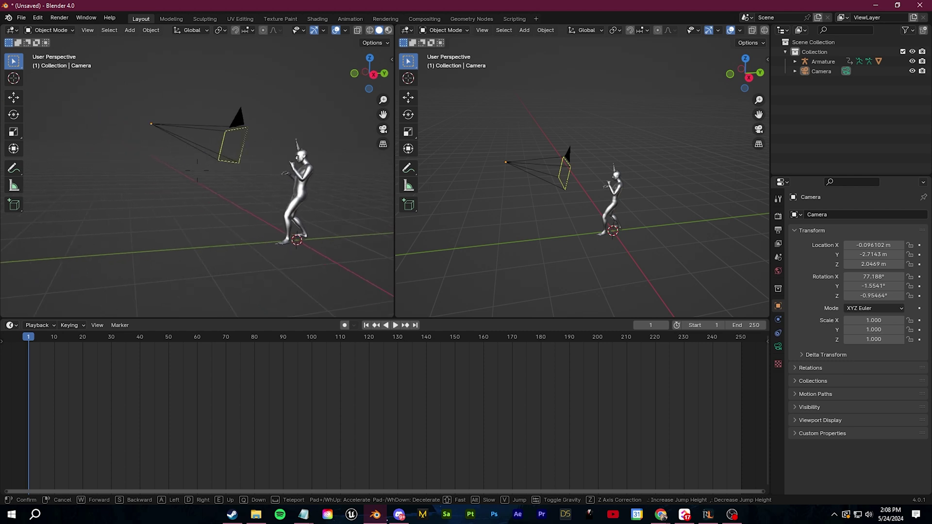
key("a")
key("w")
key("a")
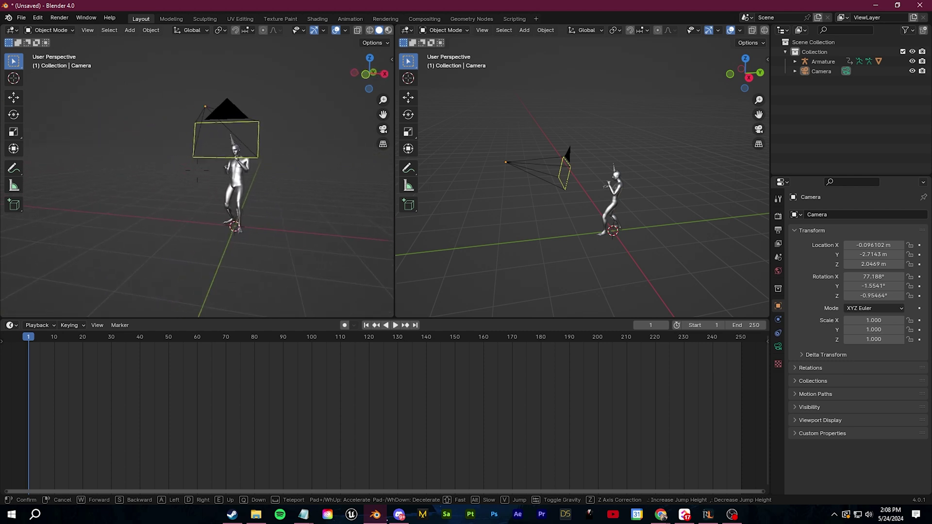
right_click(183, 199)
middle_click_drag(183, 200, 236, 217)
Select the camera, look through it in one viewport and enable auto keying
left_click(196, 168)
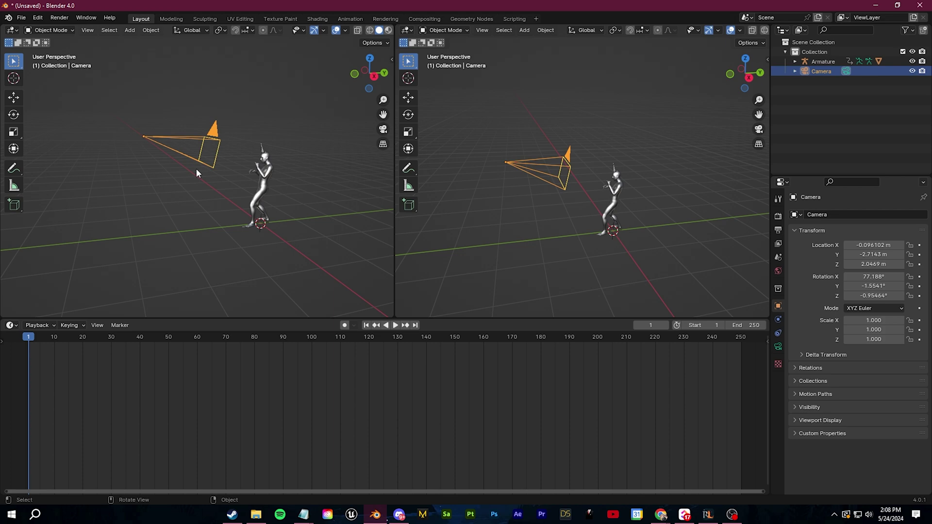
left_click(383, 130)
scroll(223, 205, "up", 3)
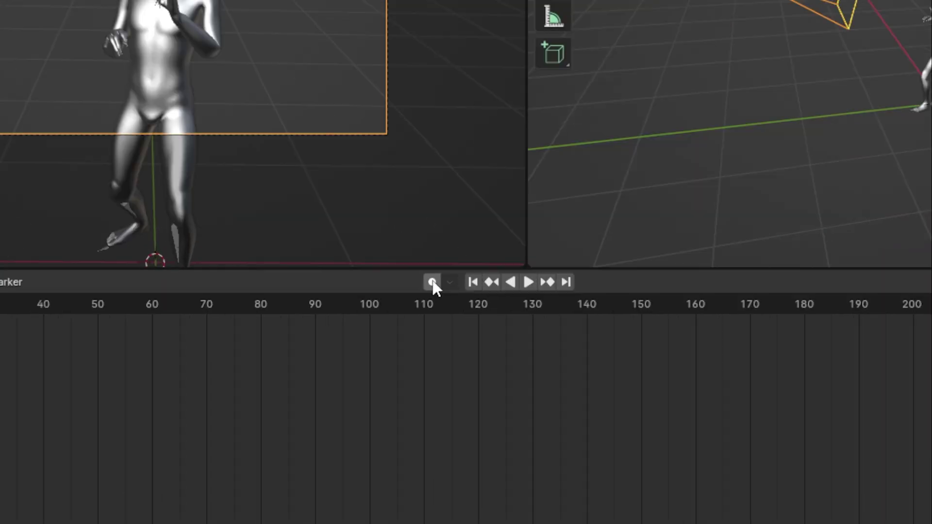
left_click(433, 283)
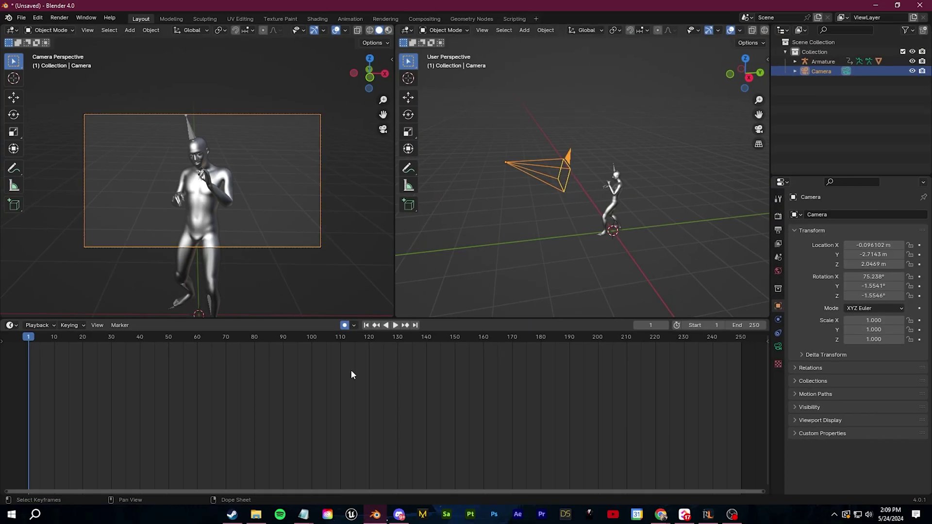
left_click(88, 30)
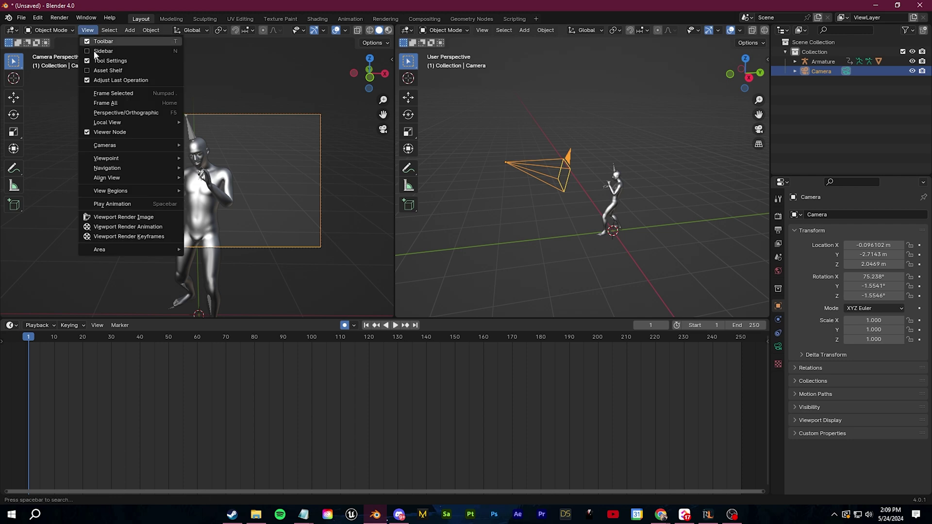
mouse_move(135, 168)
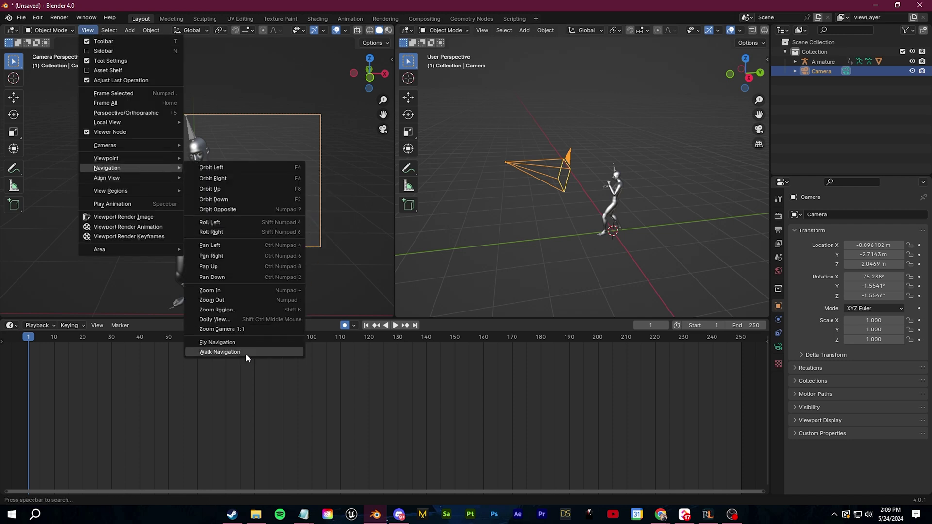
key("Escape")
Record keyframes for the camera by walk-navigating it around the character in camera view while the animation plays
key("Left")
key("space")
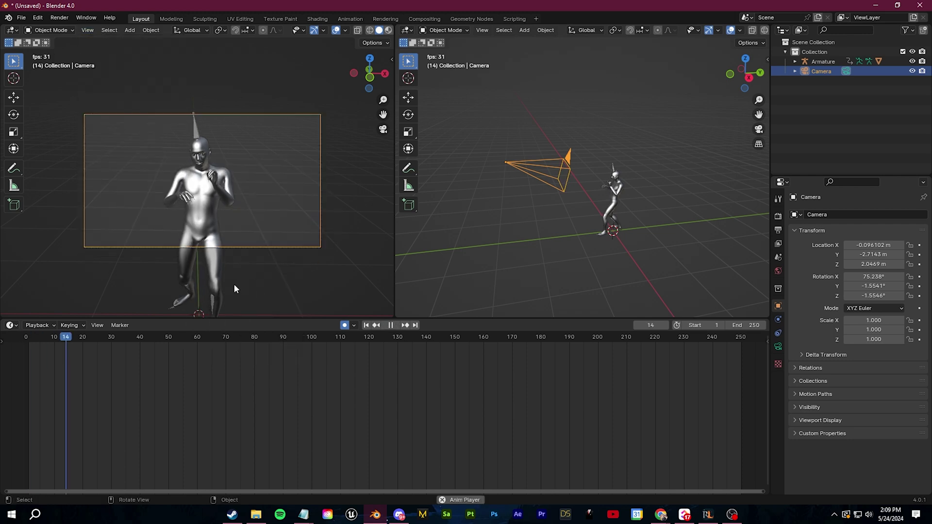
key("shift+grave")
key("d")
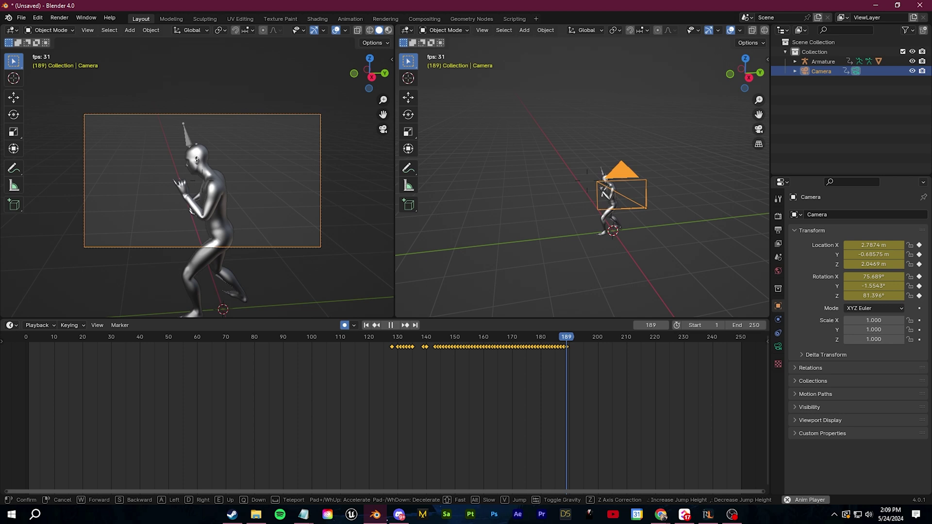
key("s")
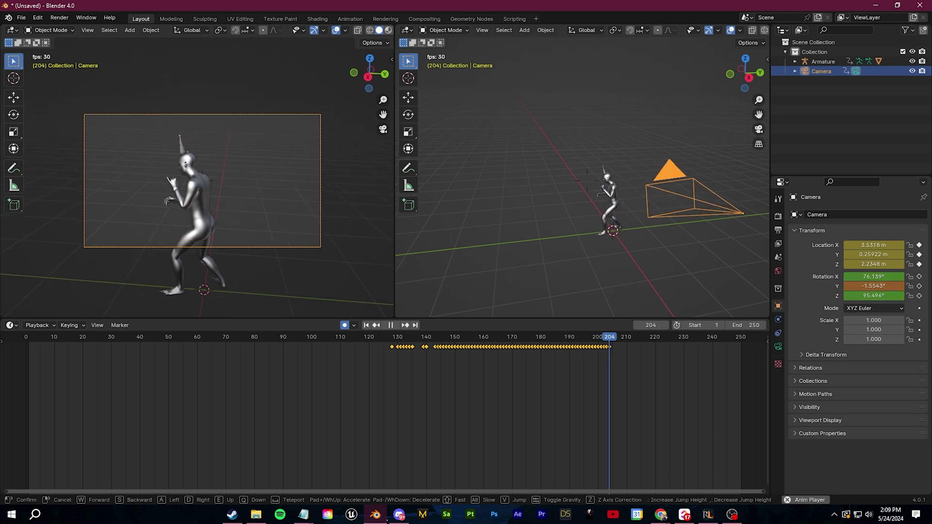
key("a")
key("a")
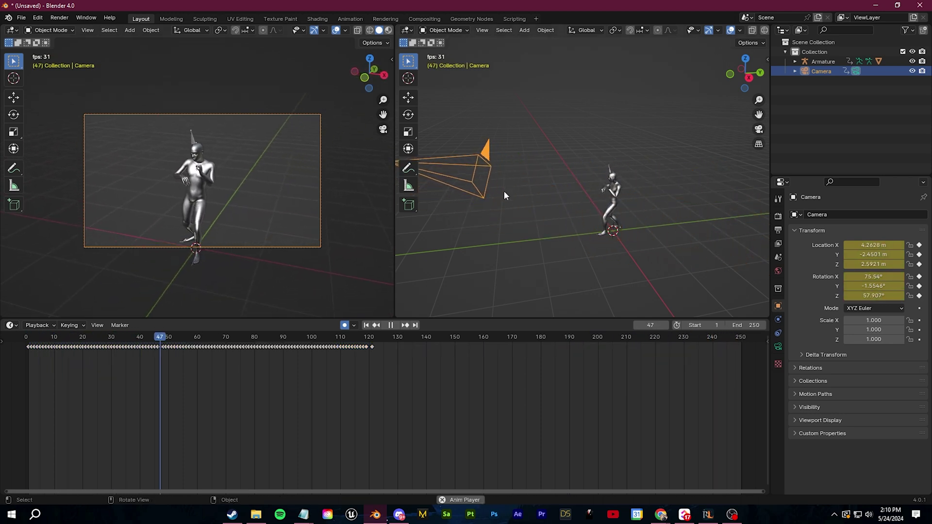
key("space")
Change the Timeline area into a Graph Editor showing the camera's recorded curves
left_click_drag(531, 401, 4, 331)
left_click(11, 325)
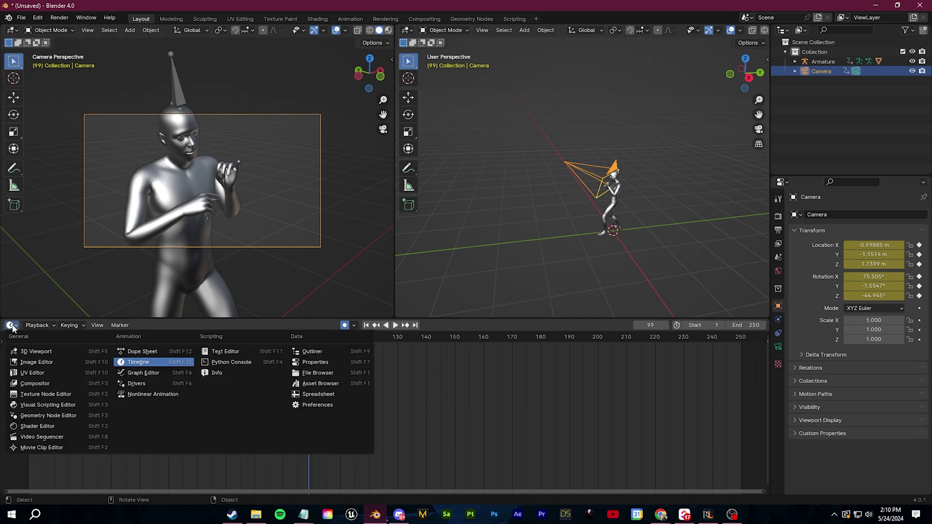
left_click(173, 376)
scroll(375, 416, "down", 8)
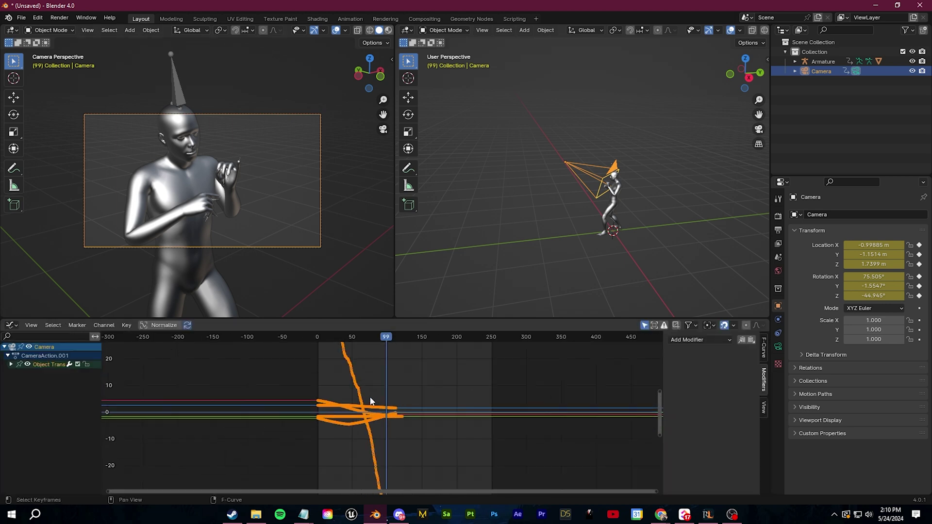
scroll(375, 415, "up", 6)
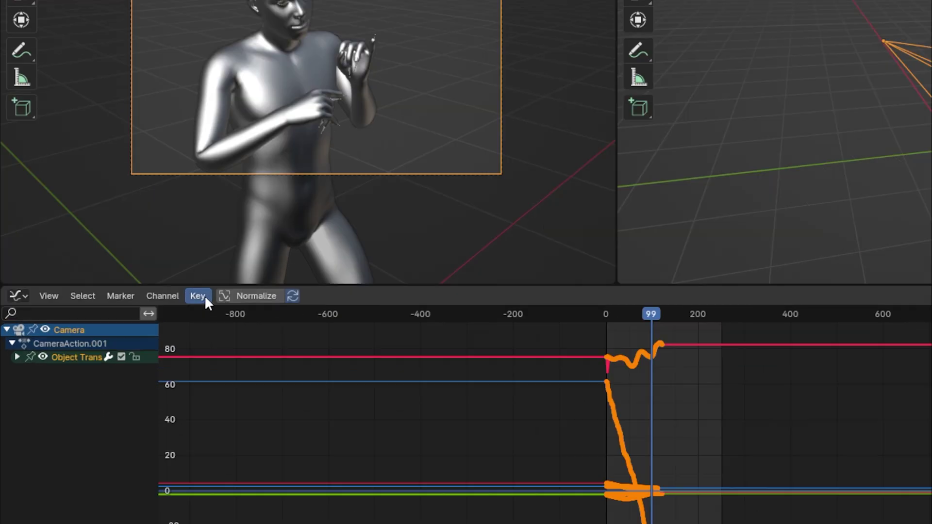
Smooth the camera's selected keyframes with Smooth (Gaussian), then again with Smooth (Legacy)
left_click(205, 295)
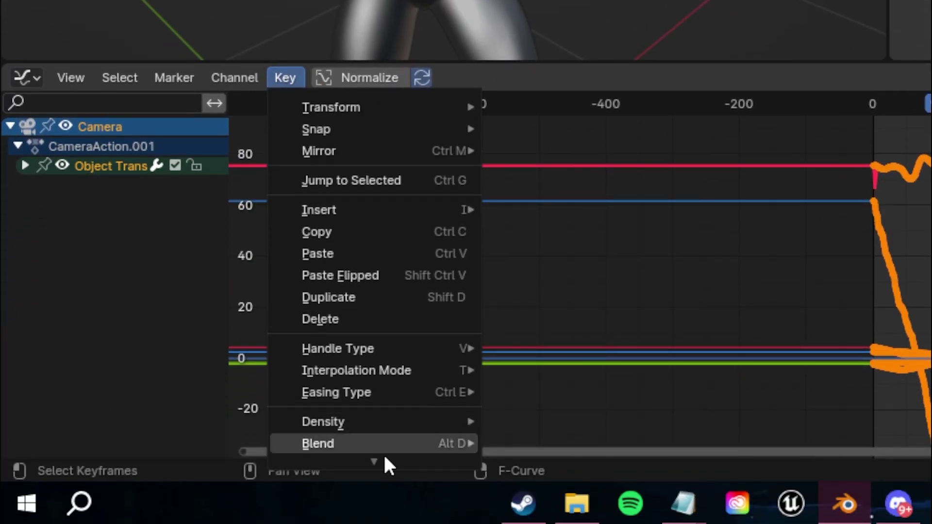
mouse_move(383, 451)
left_click(590, 430)
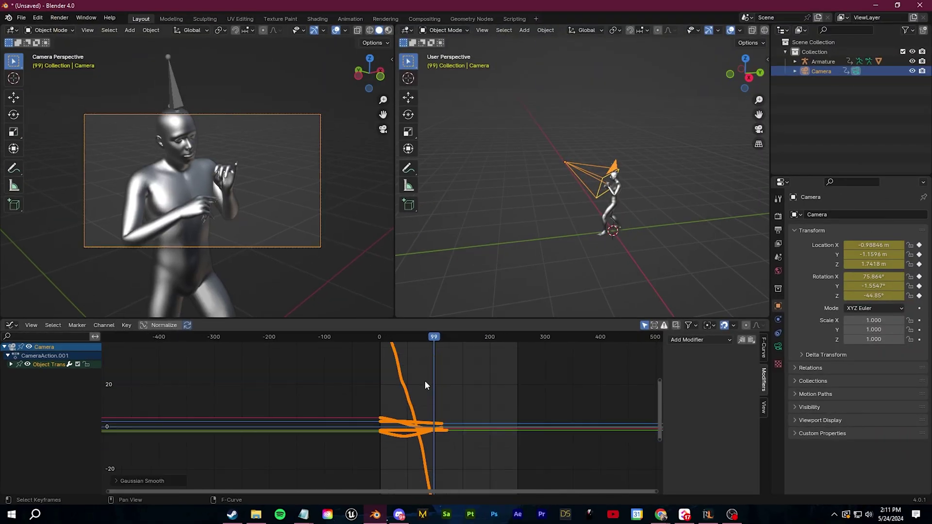
key("alt+s")
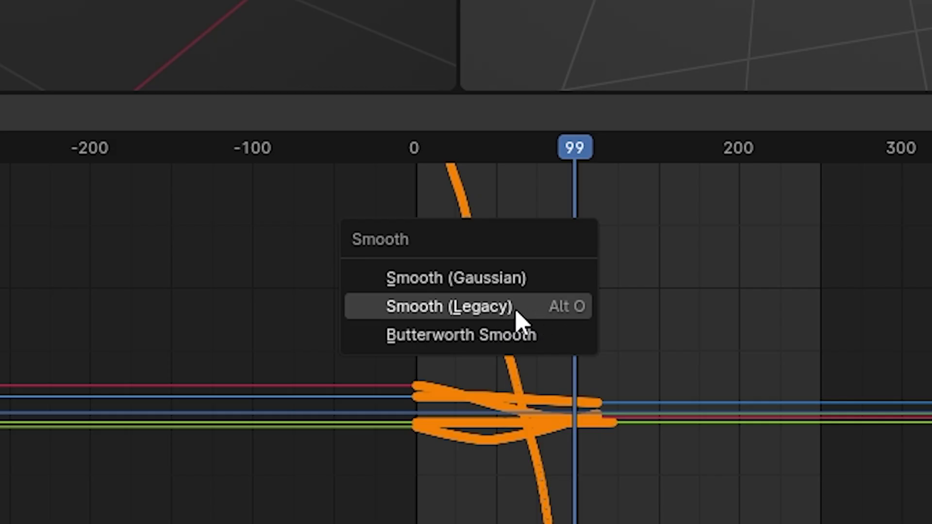
left_click(518, 321)
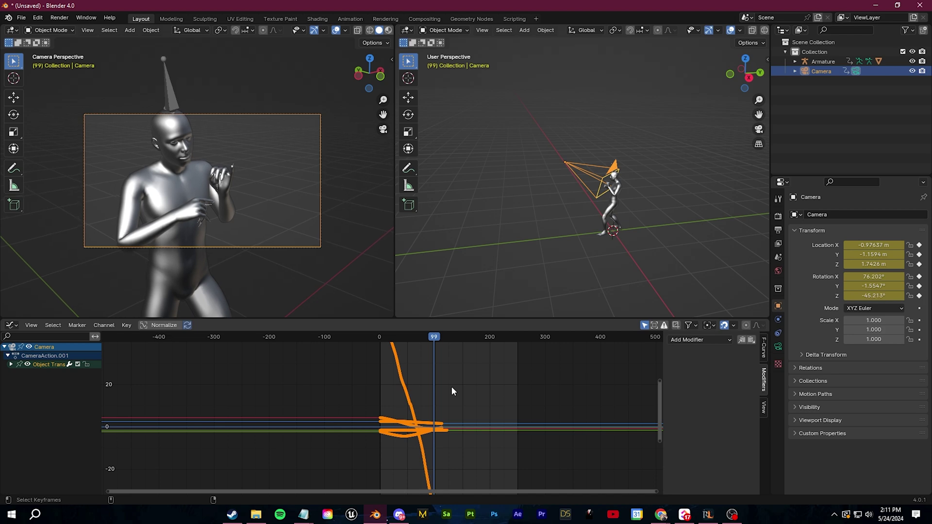
Repeat the last smoothing operation on the camera's curves several more times
key("shift+r")
key("shift+r")
scroll(452, 386, "up", 19)
key("shift+r")
key("shift+r")
key("shift+r")
key("shift+r")
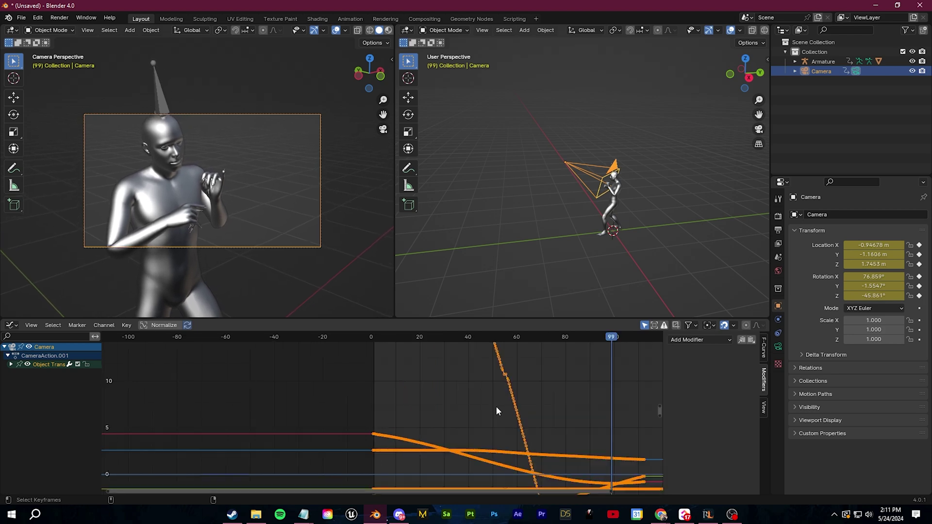
key("shift+r")
key("shift+r")
Scrub through and play back the smoothed camera animation to check its motion against the curves
middle_click_drag(496, 407, 407, 357)
scroll(407, 489, "up", 13)
scroll(388, 471, "down", 16)
left_click_drag(448, 333, 336, 355)
left_click_drag(409, 338, 255, 359)
key("space")
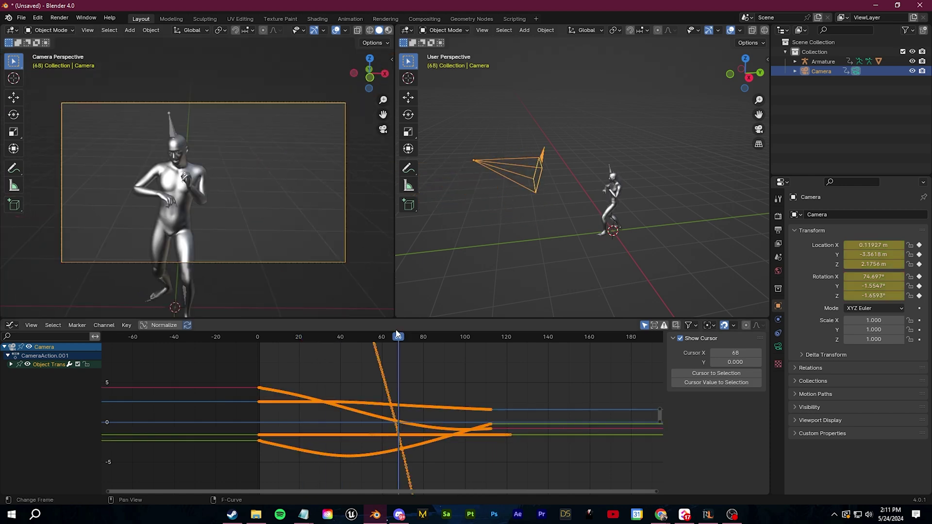
key("alt+a")
left_click_drag(387, 336, 351, 336)
key("space")
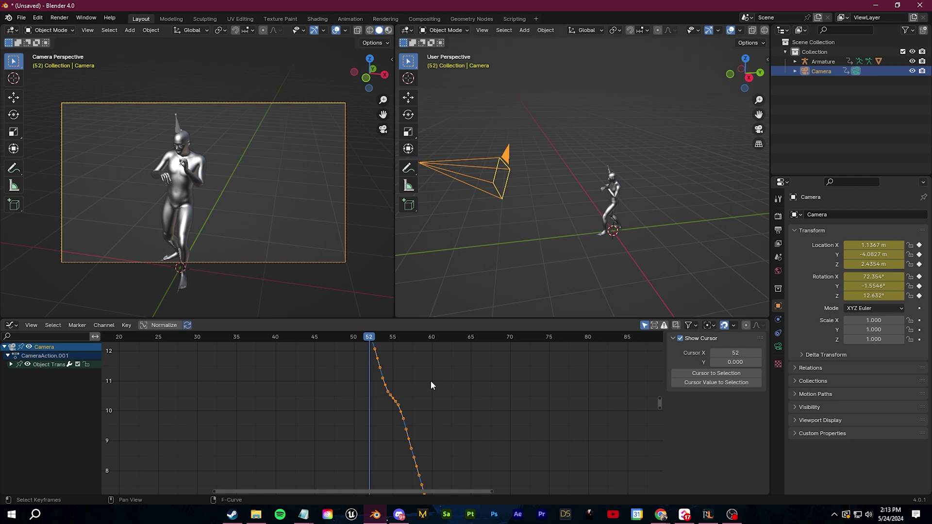
Examine the camera's steep rotation curve near frame 55 for kinks and play the animation back
scroll(439, 427, "up", 5)
key("space")
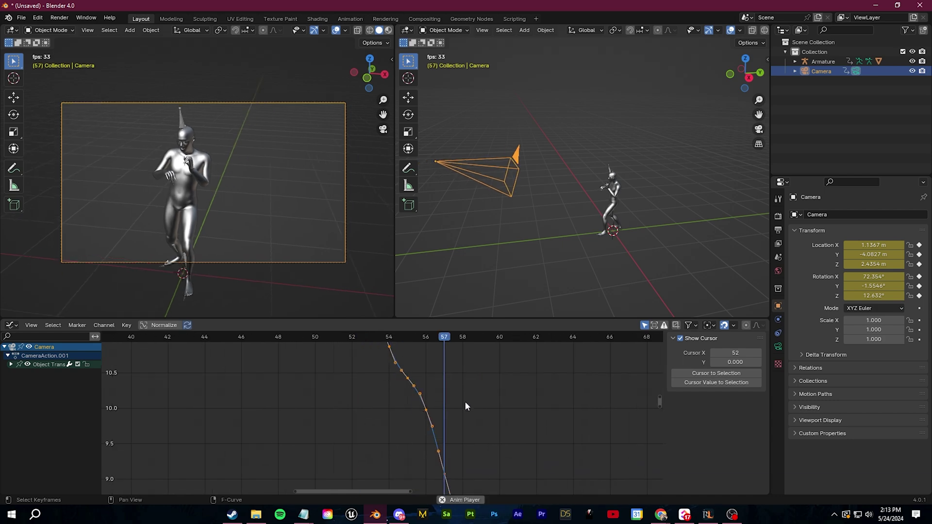
key("space")
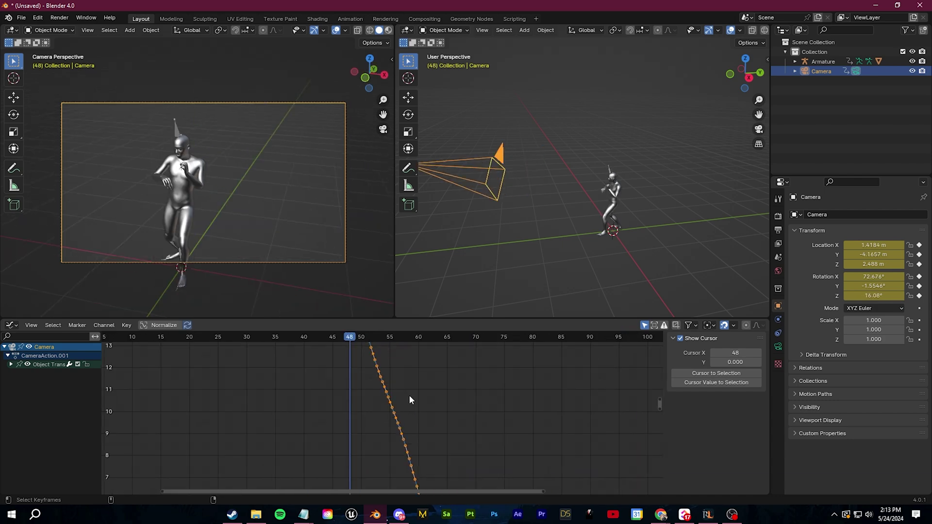
key("space")
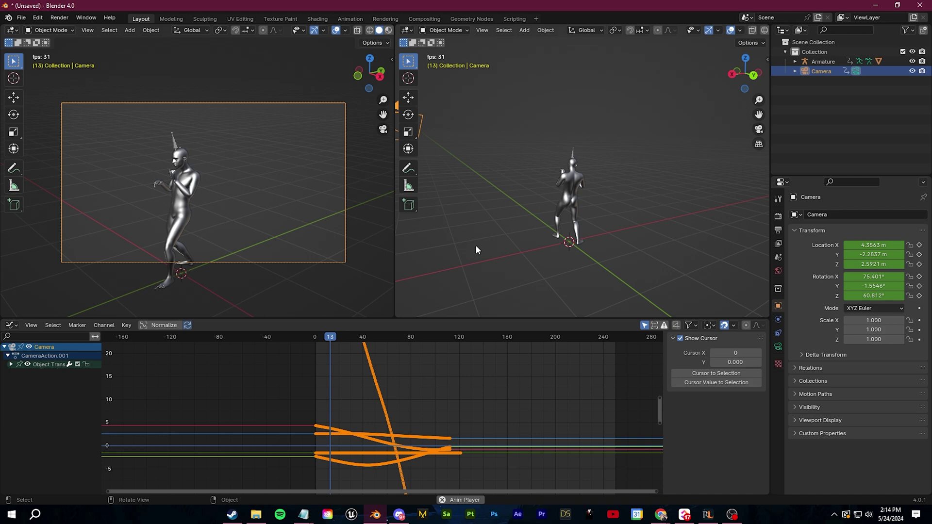
middle_click_drag(476, 246, 507, 242)
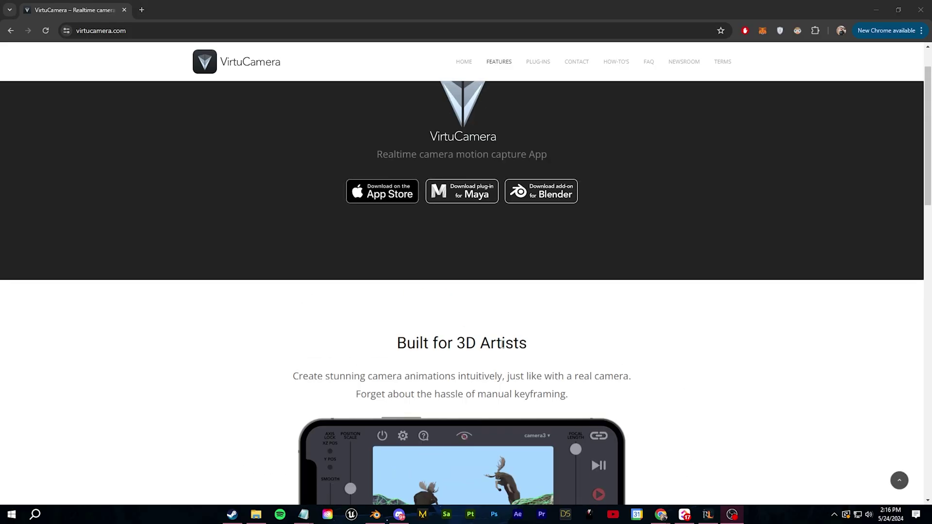
Download the Windows build of the VirtuCamera add-on for Blender, VirtuCameraBlender-cp310-windows-x64-v1.2.0.zip, from its v1.2.0 release
scroll(500, 340, "up", 2)
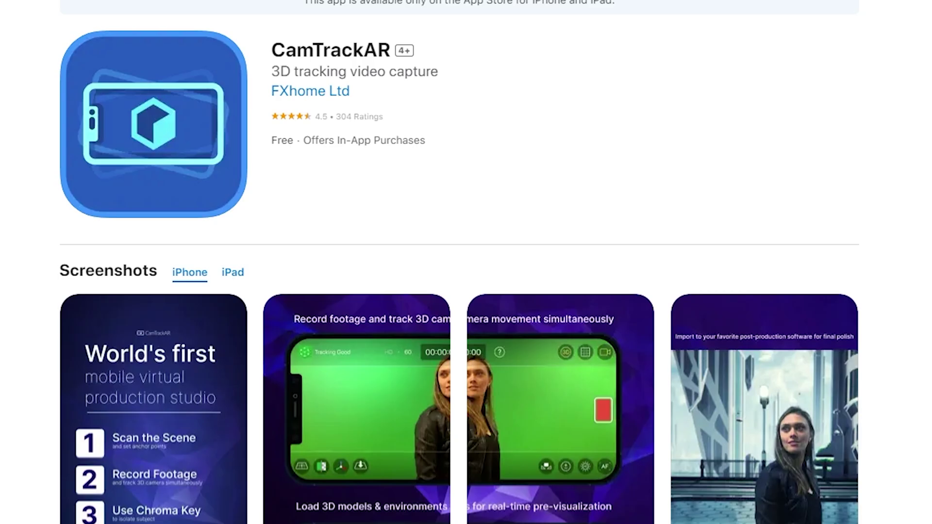
scroll(460, 262, "down", 4)
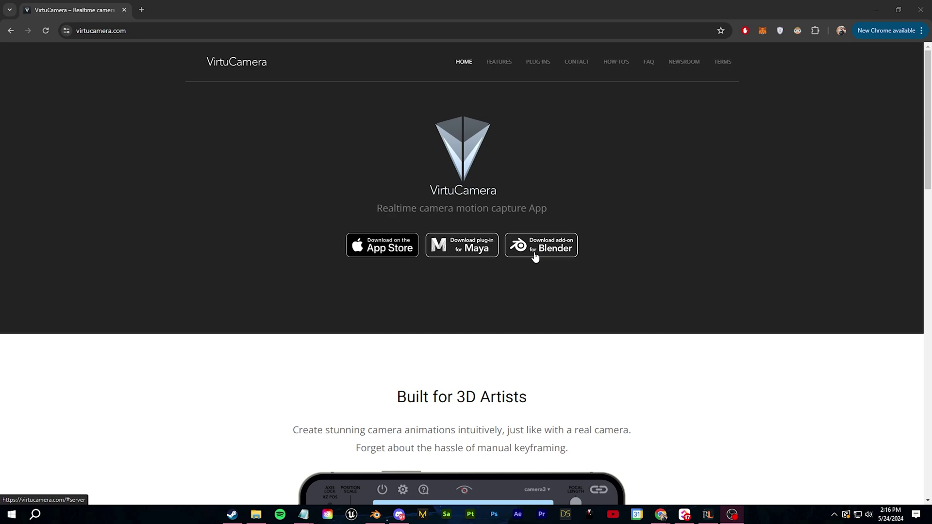
left_click(536, 256)
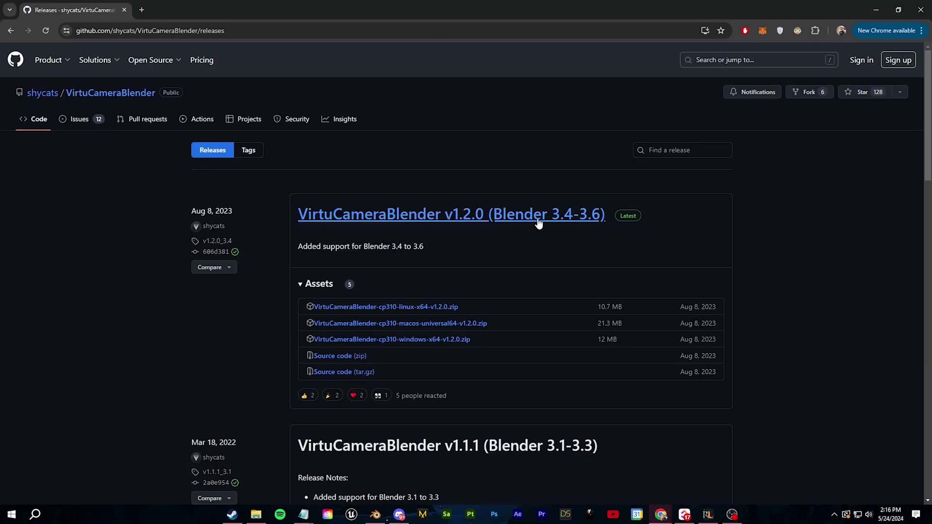
left_click(443, 215)
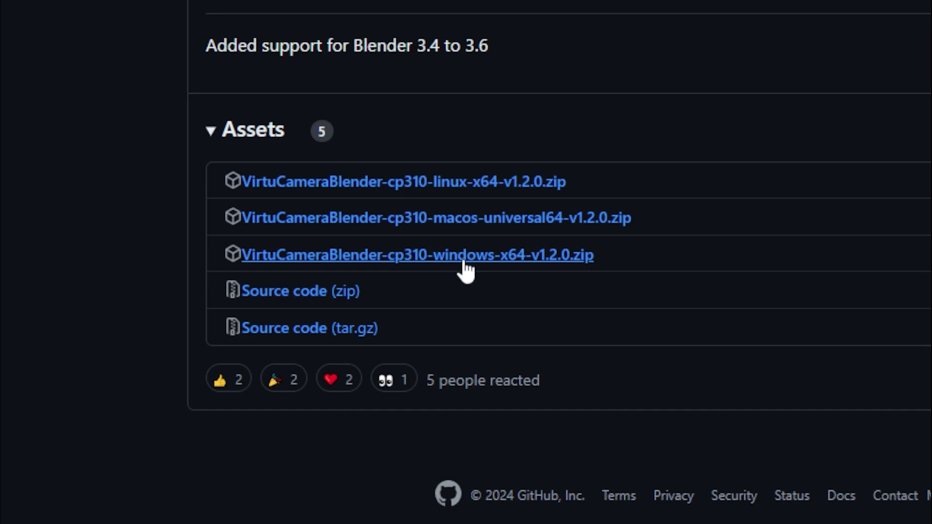
left_click(465, 263)
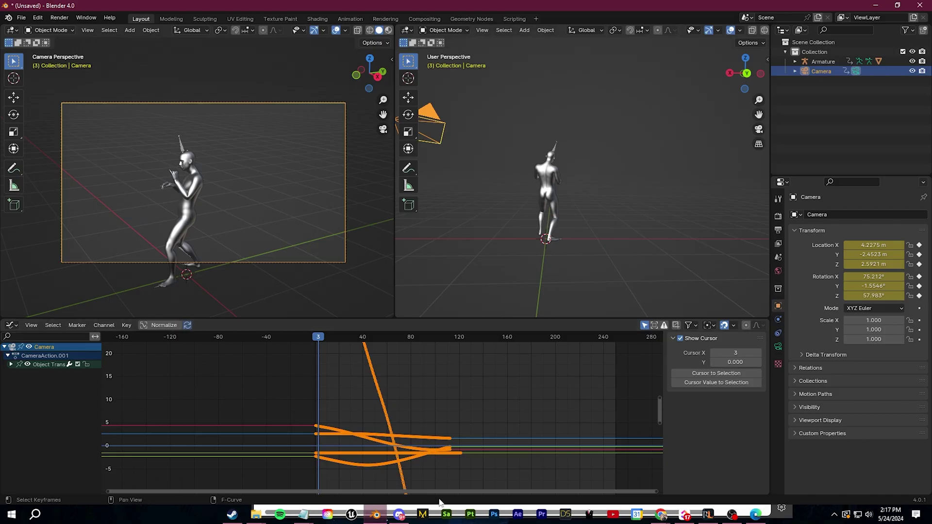
Switch to Blender and install the add-on from VirtuCameraBlender-cp310-windows-x64-v1.2.0.zip in the preferences
scroll(164, 177, "down", 2)
left_click(39, 17)
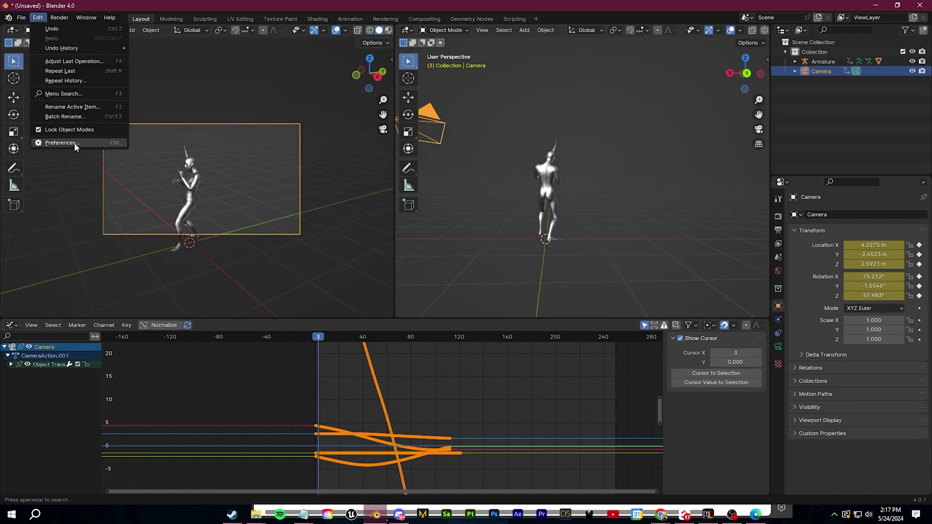
left_click(56, 141)
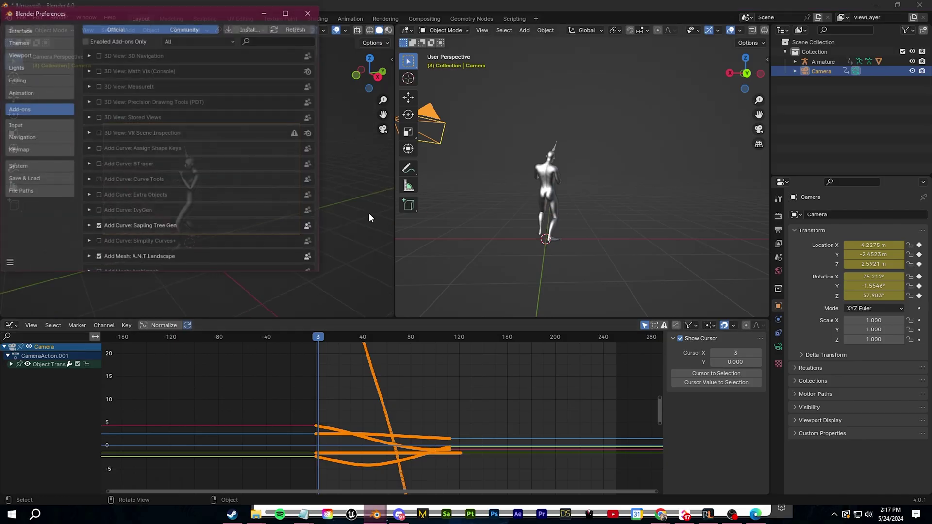
left_click(250, 29)
left_click(154, 77)
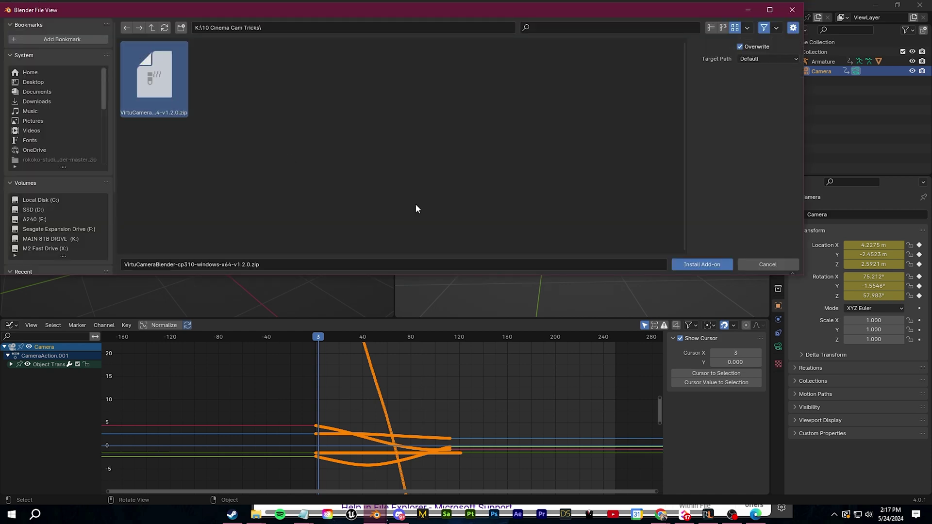
left_click(695, 266)
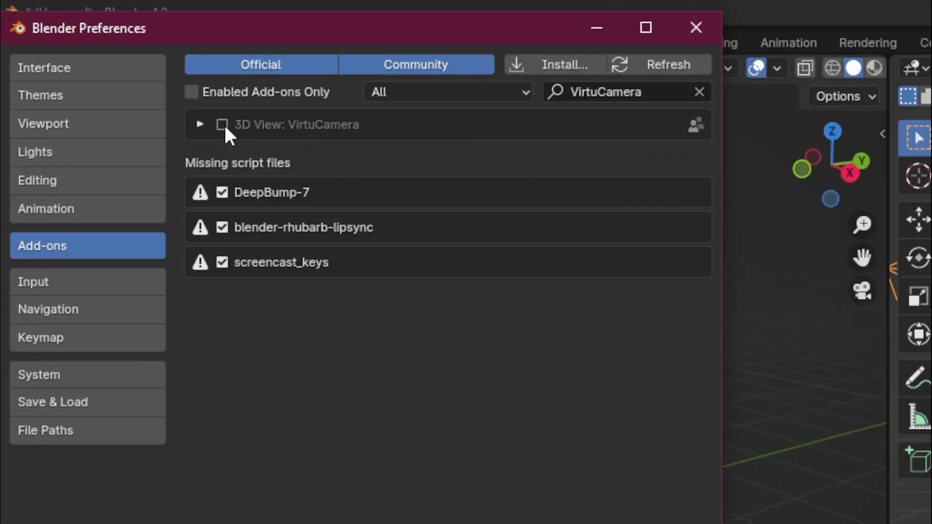
Enable the 3D View: VirtuCamera add-on, expand its details and close the preferences
left_click(99, 56)
left_click(199, 125)
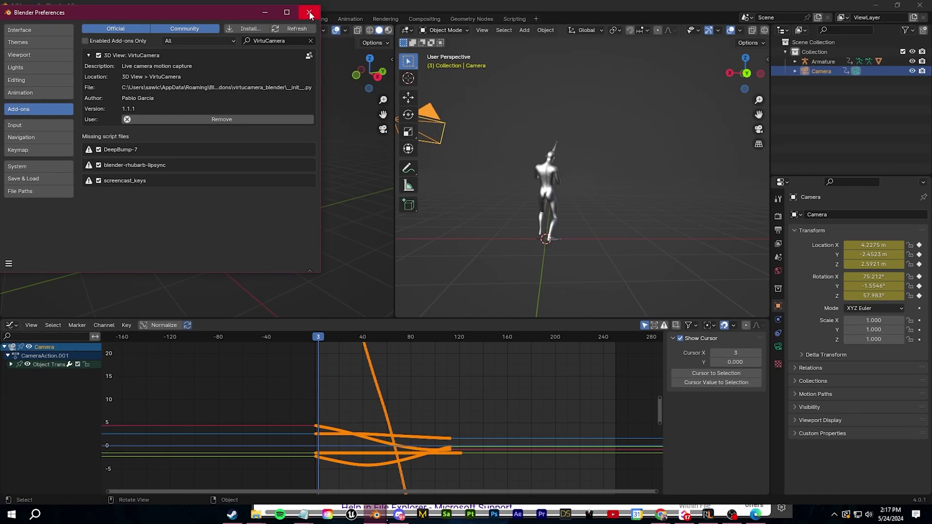
left_click(309, 12)
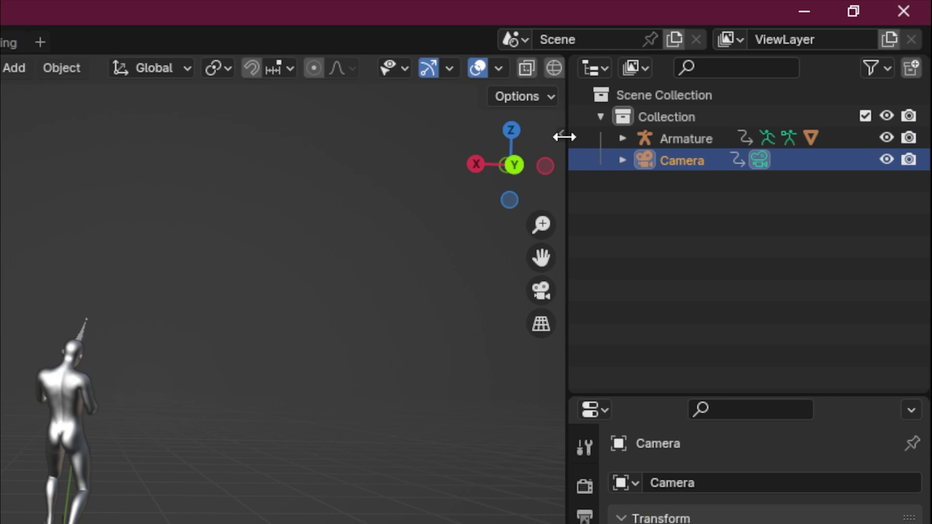
Start serving from the VirtuCamera add-on on TCP port 23354 and adjust the connected VIRTUAL CAM's focal length in the phone app
left_click(767, 59)
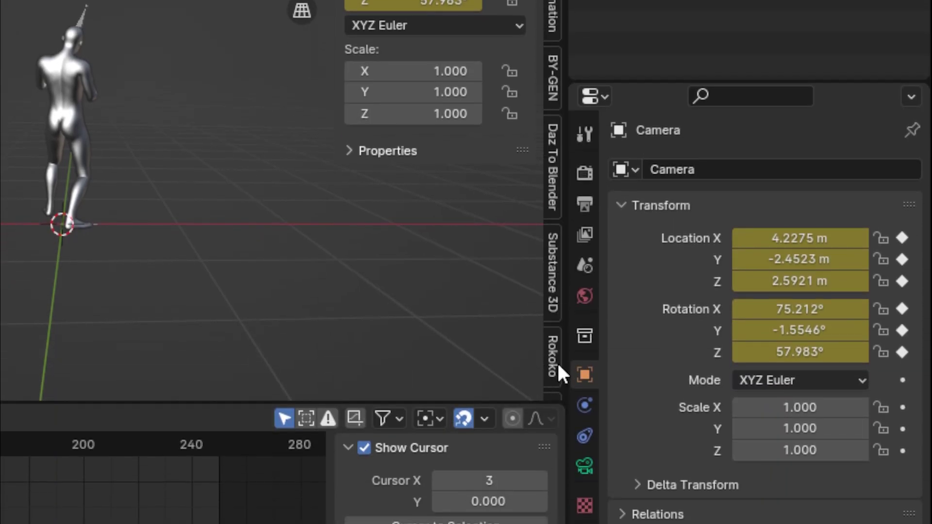
scroll(557, 361, "down", 2)
left_click(555, 361)
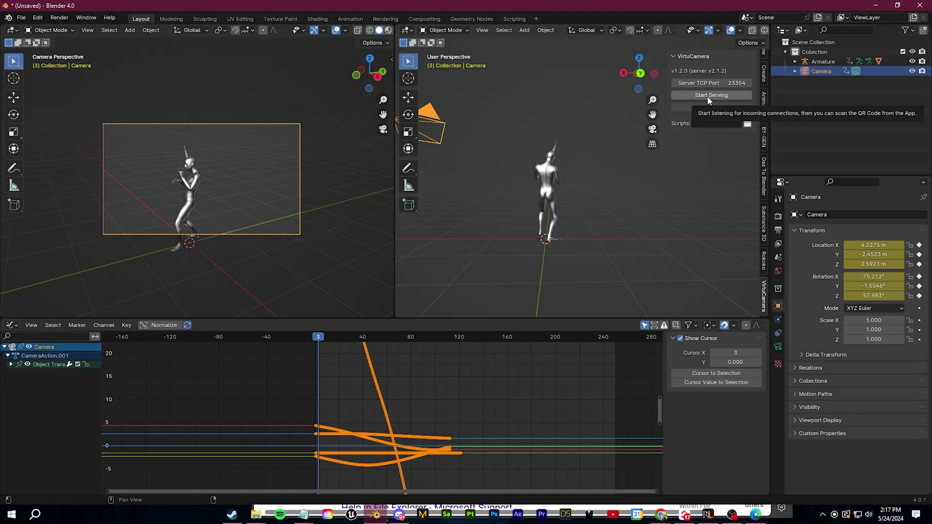
left_click(717, 95)
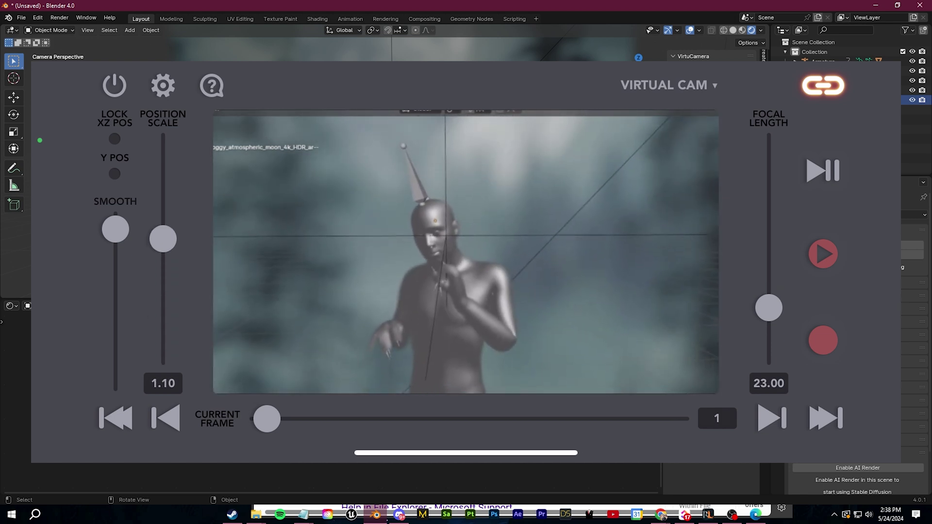
mouse_move(769, 274)
left_mouse_down()
mouse_move(768, 158)
mouse_move(769, 268)
left_mouse_up()
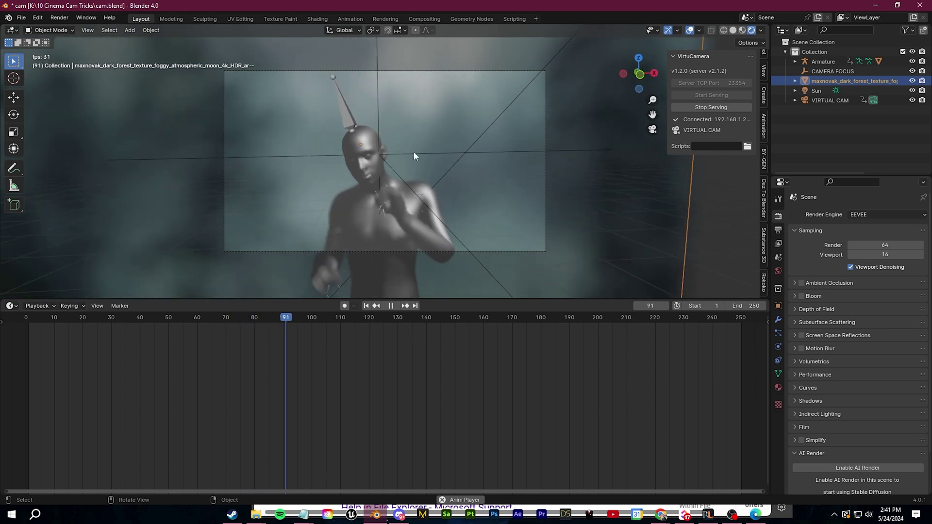
Stop playback, return to frame 0, and inspect the figure from outside and through the virtual camera
key("space")
left_click_drag(387, 319, 25, 322)
middle_click_drag(365, 205, 429, 144)
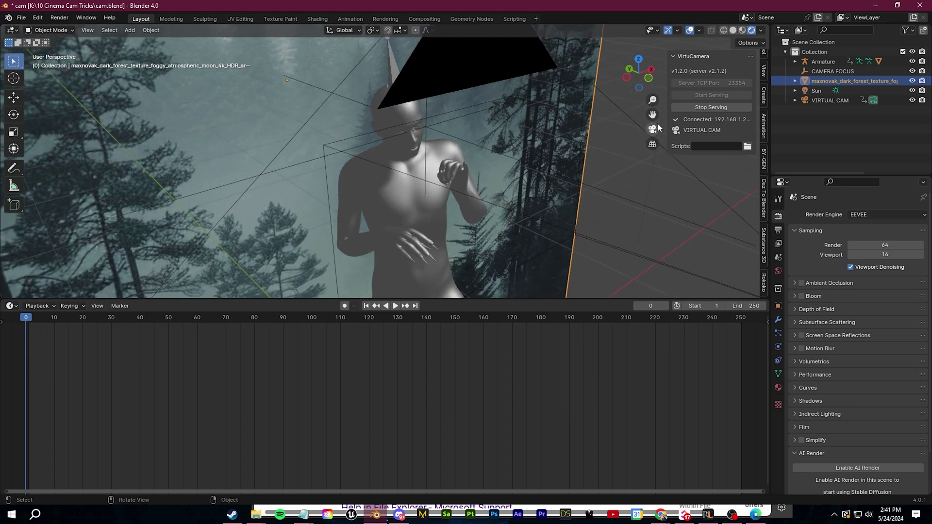
key("KP_0")
key("space")
key("space")
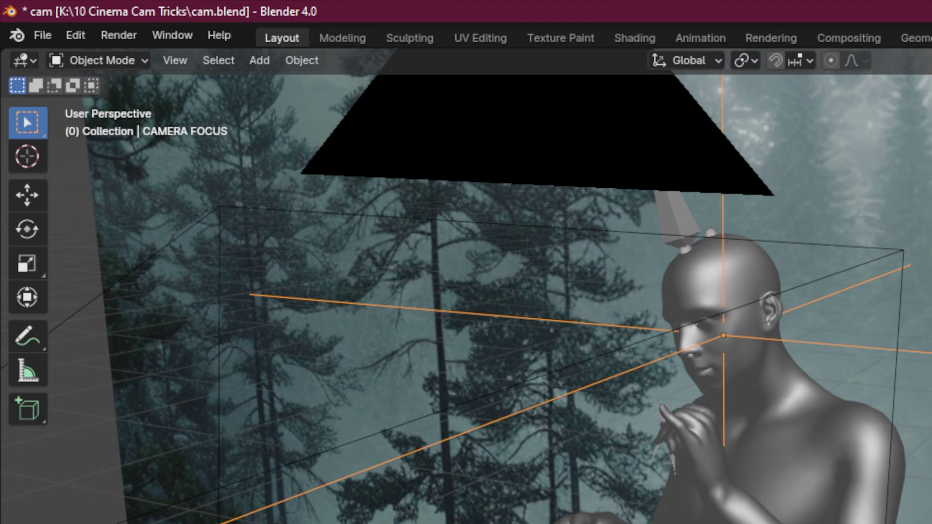
In Edit Mode on Genesis8Male.Shape, add the FOCUS empty to the selection and make the selected face geometry its vertex parent
left_click(767, 269)
middle_click_drag(901, 346, 887, 318)
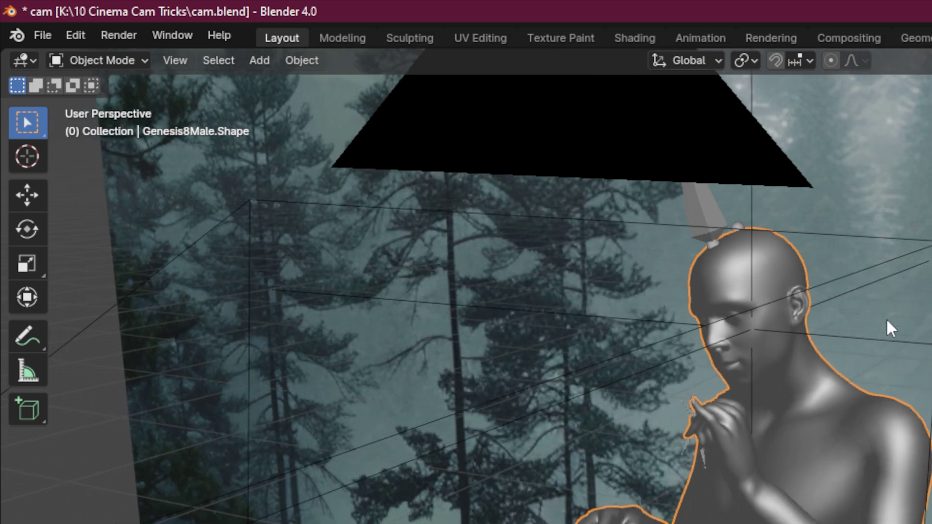
key("Tab")
scroll(811, 223, "up", 3)
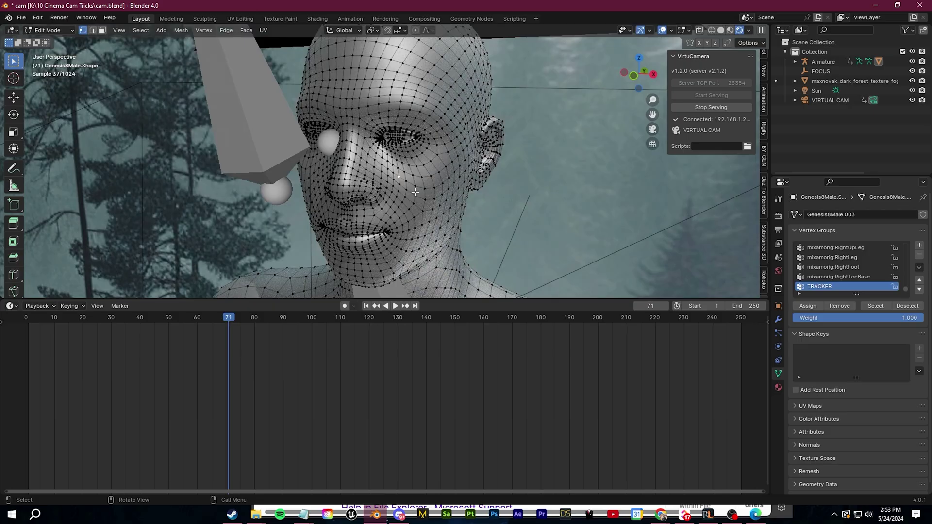
left_click(822, 71)
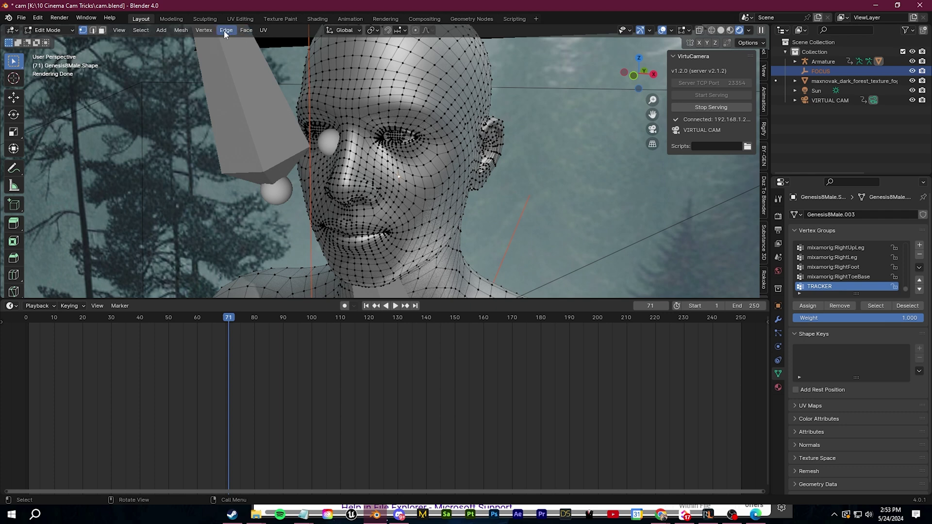
left_click(205, 30)
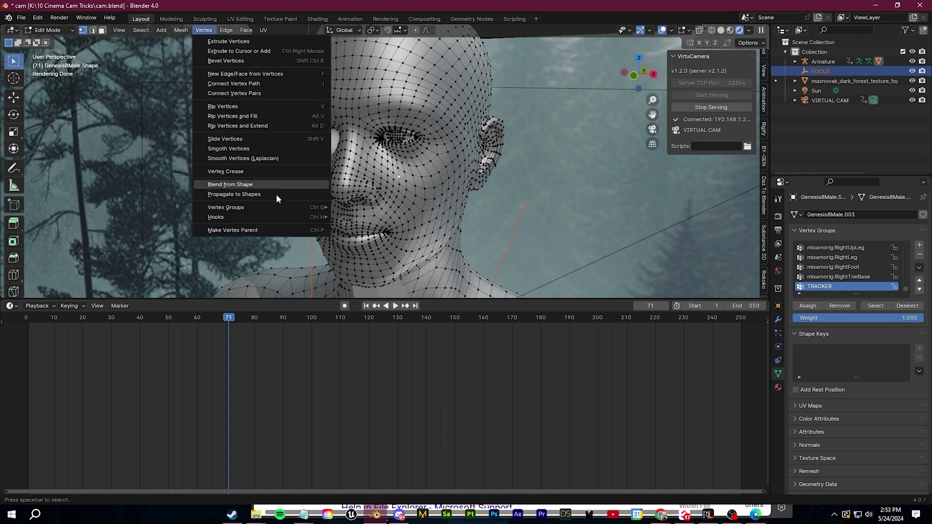
left_click(263, 230)
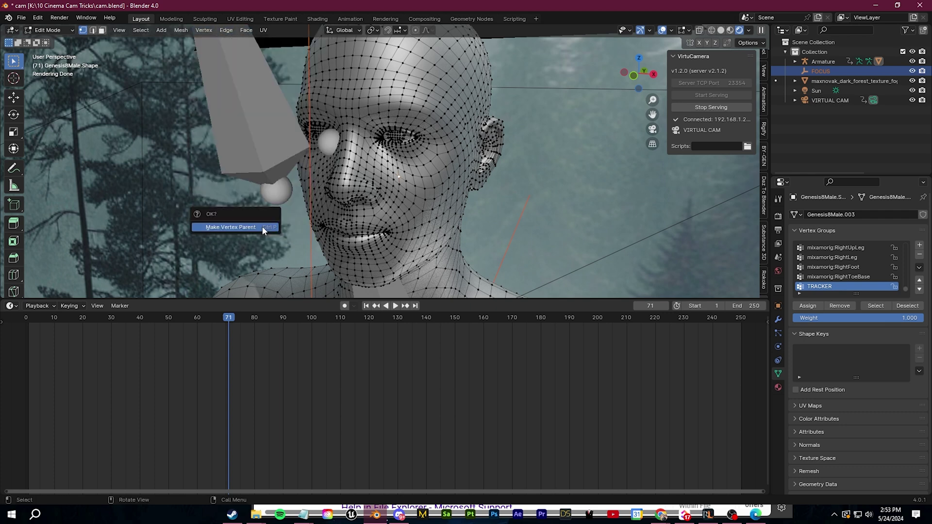
left_click(262, 227)
Move the FOCUS empty about 0.25 m to sit on the figure's face
key("g")
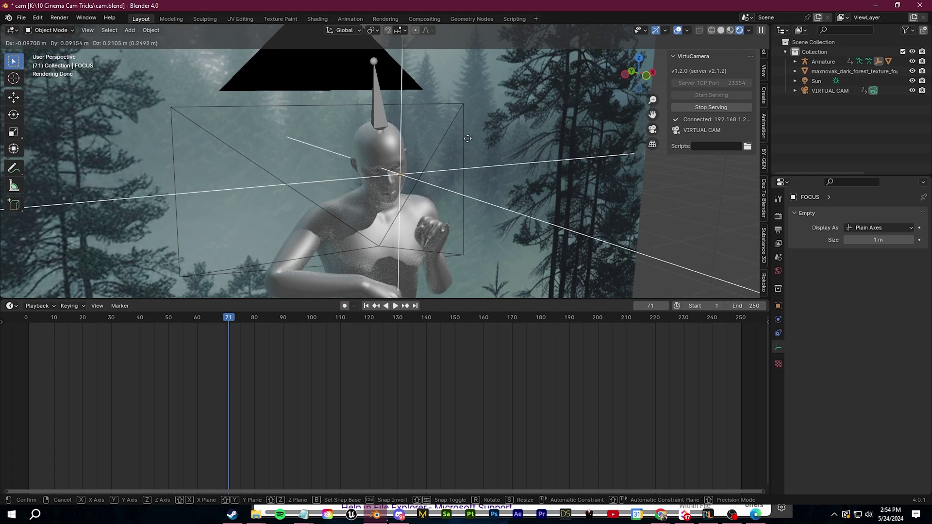
left_click(468, 138)
scroll(468, 138, "up", 5)
middle_click_drag(468, 139, 441, 153)
scroll(370, 222, "down", 6)
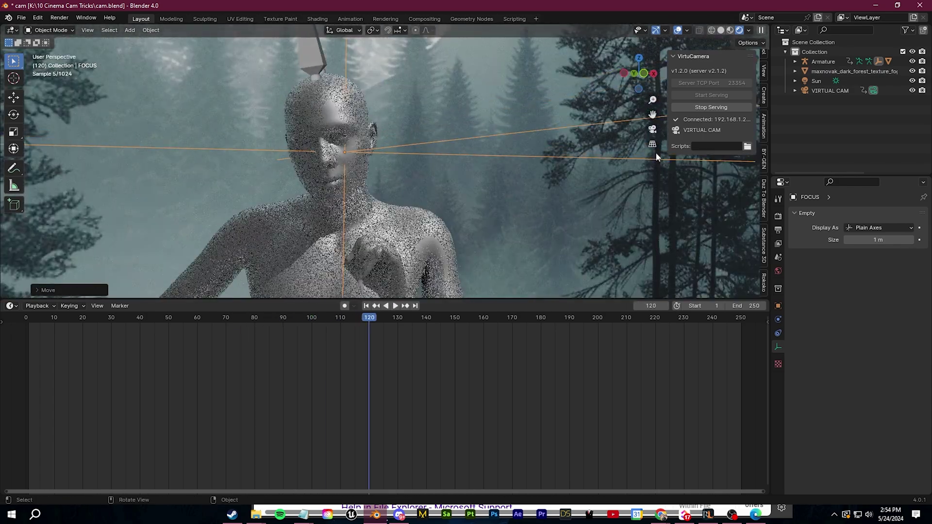
Play and scrub the animation through the camera to check how FOCUS tracks the face, and select VIRTUAL CAM
left_click(652, 129)
scroll(345, 250, "up", 3)
middle_click_drag(345, 250, 422, 145, "shift")
key("space")
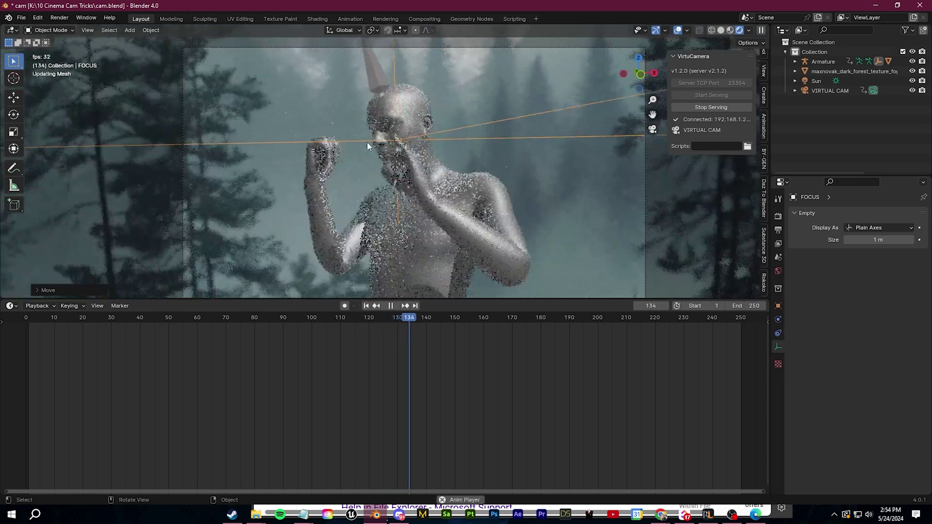
key("space")
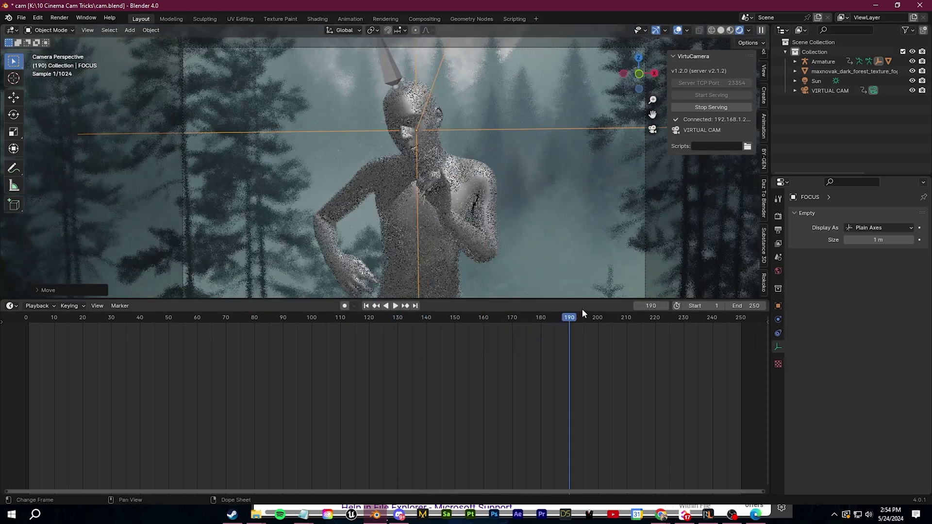
left_click_drag(581, 313, 131, 314)
key("space")
key("space")
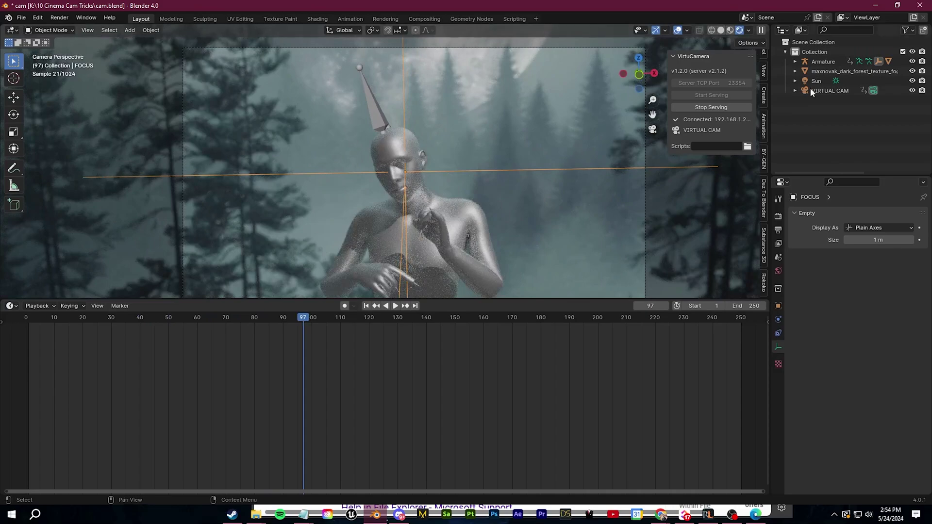
left_click(825, 91)
key("space")
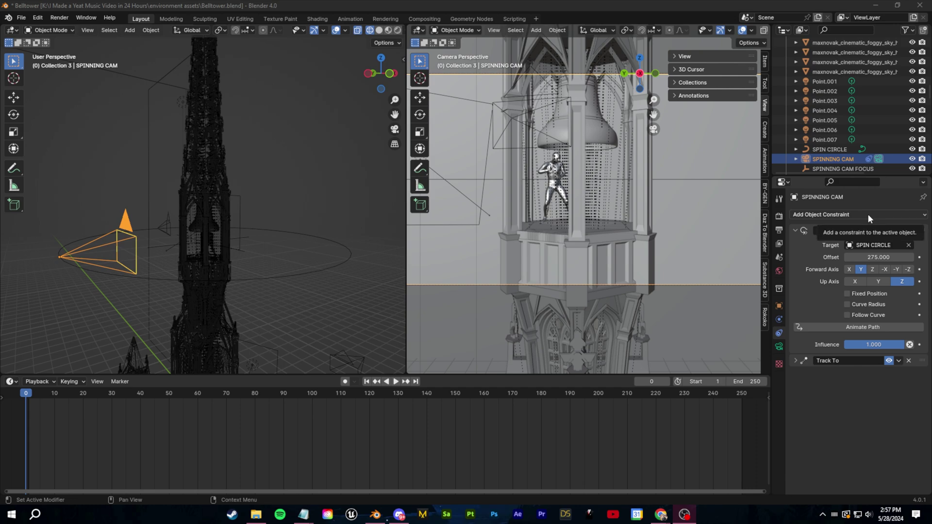
In the Belltower scene, set SPINNING CAM's Follow Path offset along SPIN CIRCLE to 293.4
mouse_move(878, 258)
left_mouse_down()
mouse_move(928, 257)
mouse_move(888, 257)
mouse_move(918, 257)
left_mouse_up()
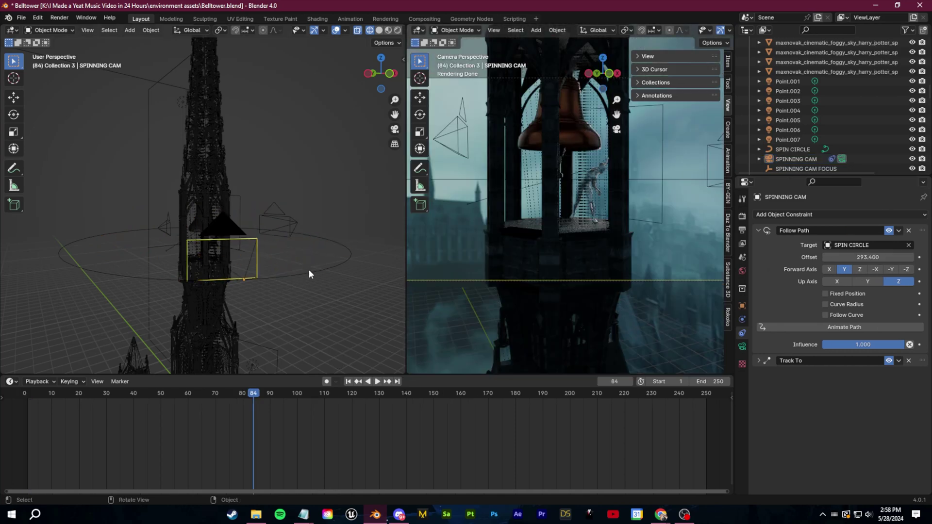
Delete the SPIN CIRCLE path, Camera.001 and the other camera beside the bell tower
left_click(309, 269)
key("Delete")
left_click(257, 218)
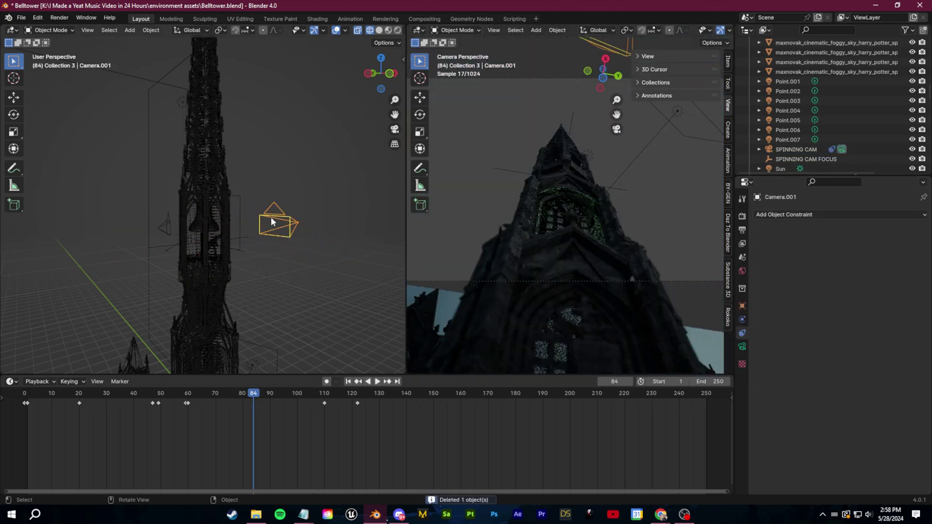
key("Delete")
left_click(167, 231)
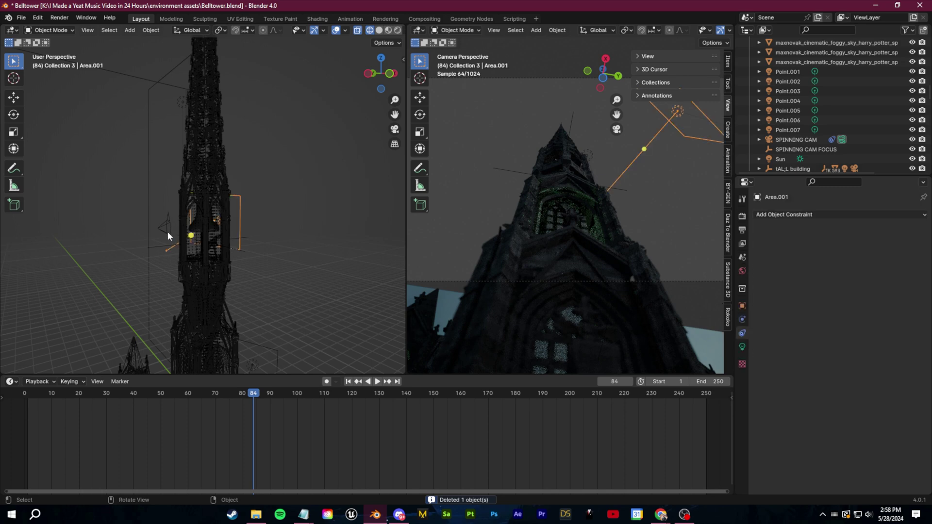
key("Delete")
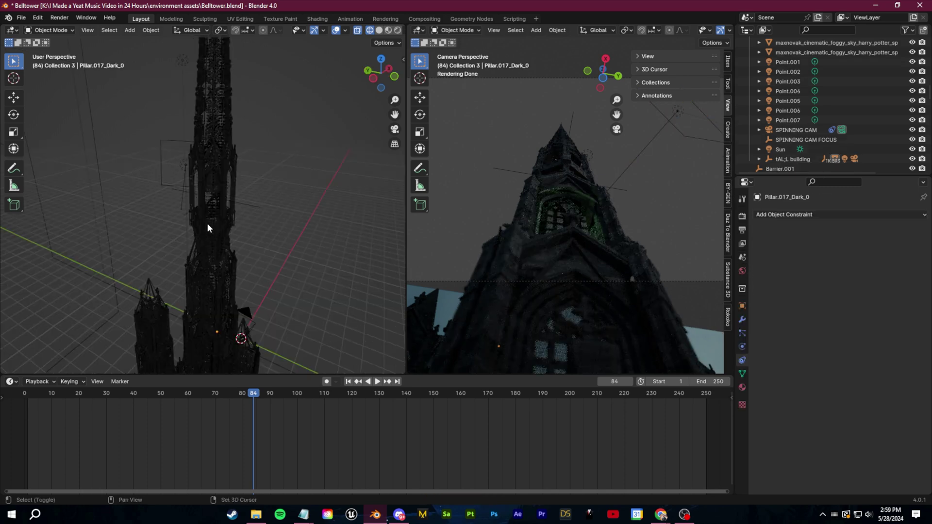
Add a camera named TUTORIAL CAM at the world origin, scale it to 23.644 and deselect it
key("shift+a")
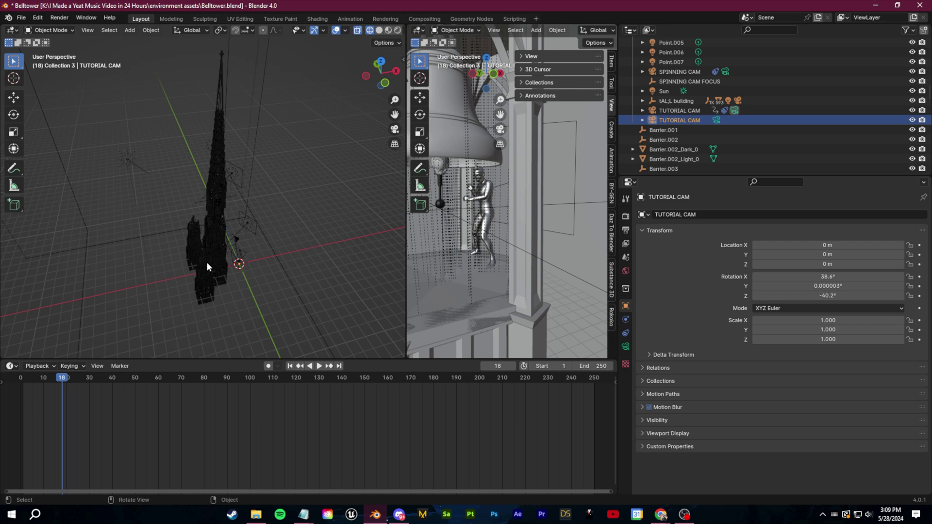
middle_click_drag(205, 261, 189, 246)
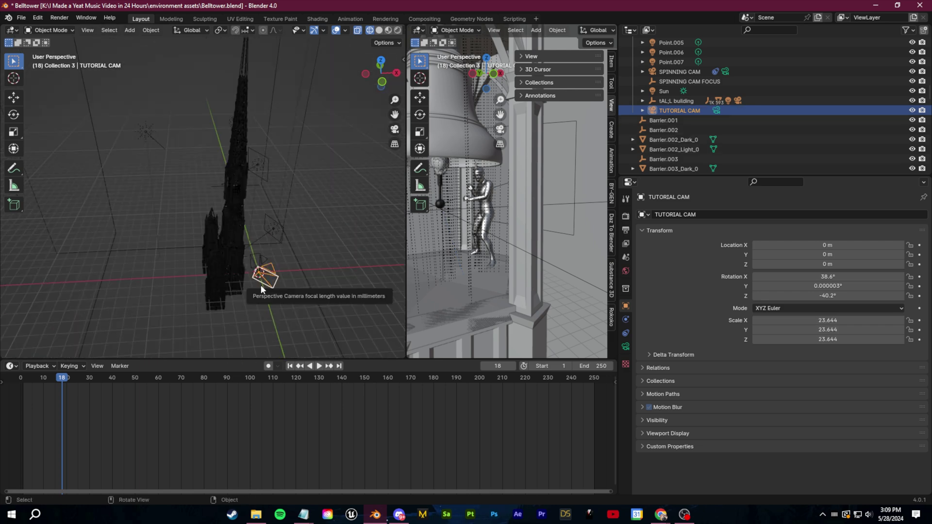
left_click(180, 269)
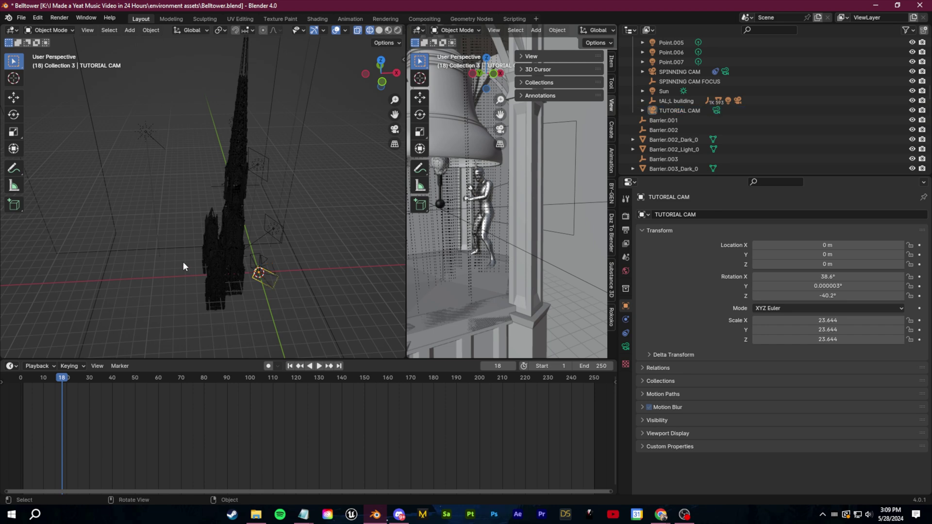
Add a Bezier circle, scale and move it around the bell tower, raise it along Z, and delete it
key("shift+a")
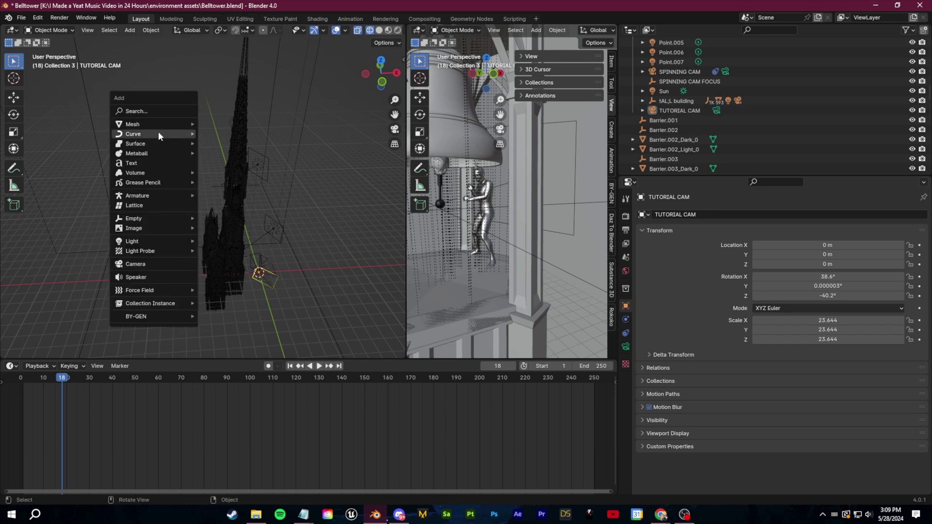
mouse_move(158, 131)
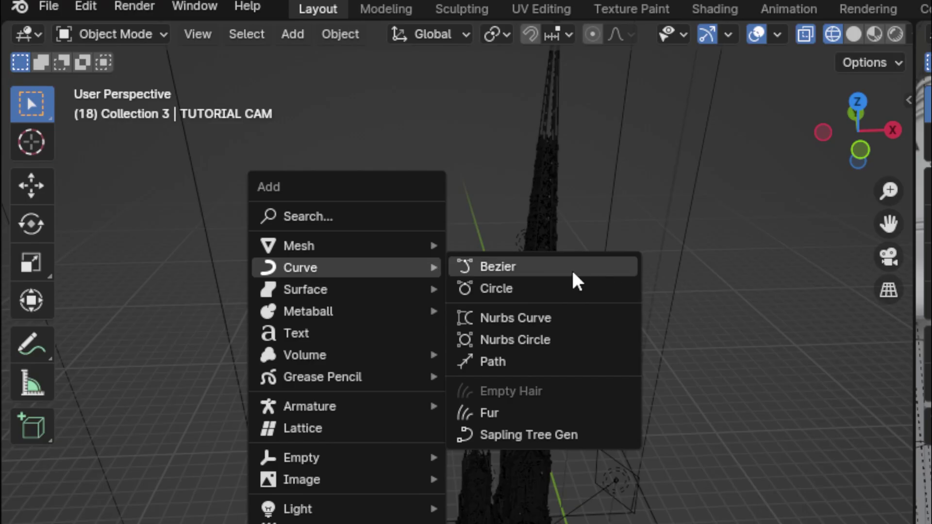
left_click(560, 292)
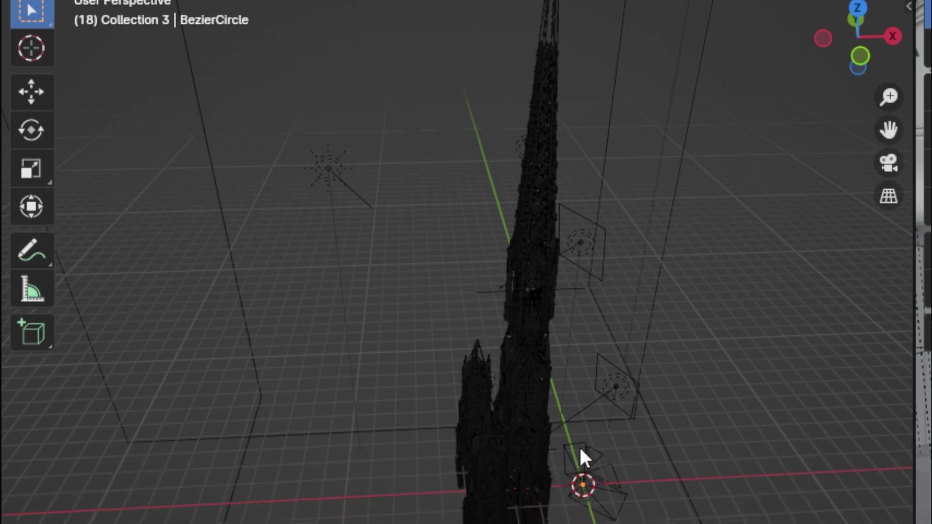
left_click(348, 489)
key("g")
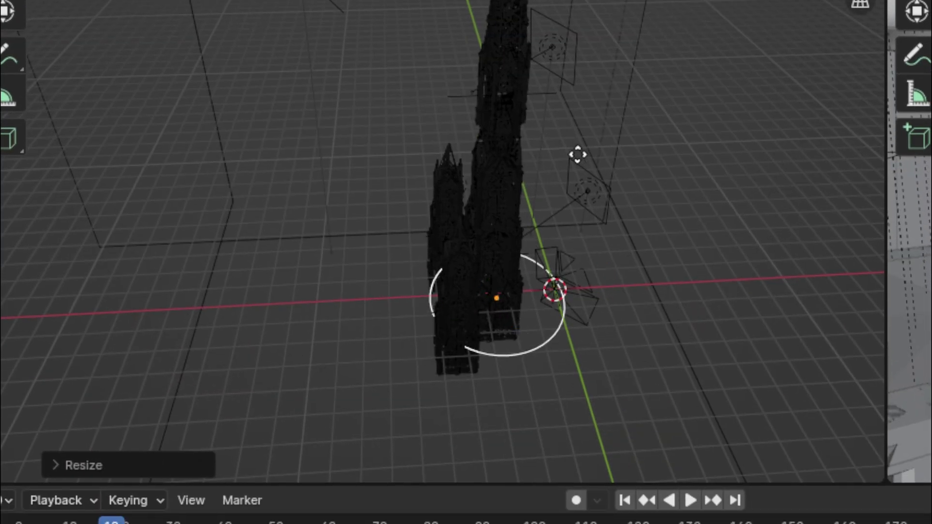
left_click(587, 272)
key("g")
key("z")
left_click(714, 98)
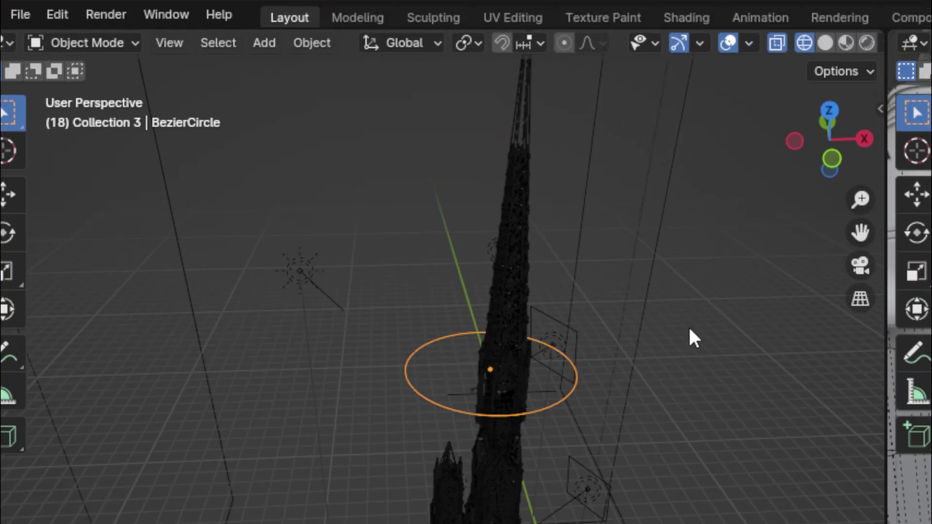
key("Delete")
Add a Bezier curve, enlarge it and move it up beside the bell tower's upper section
key("shift+a")
mouse_move(688, 334)
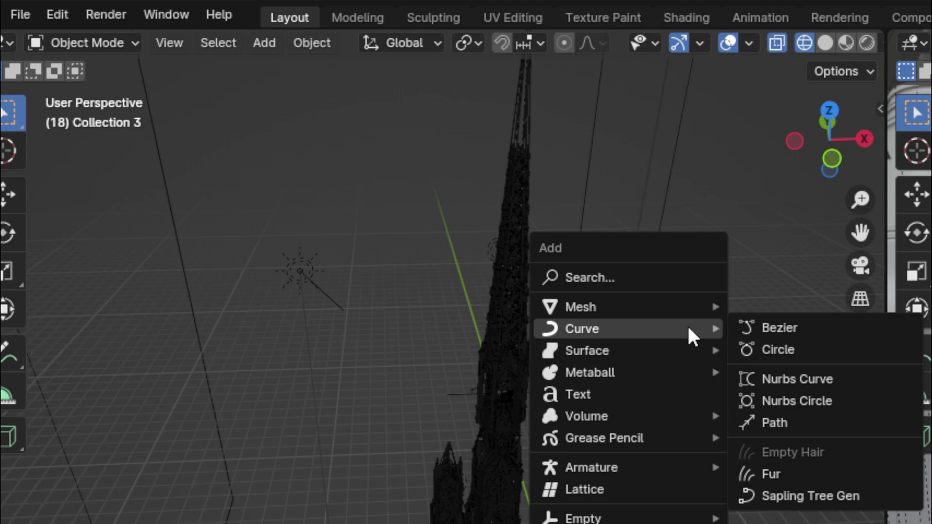
left_click(799, 324)
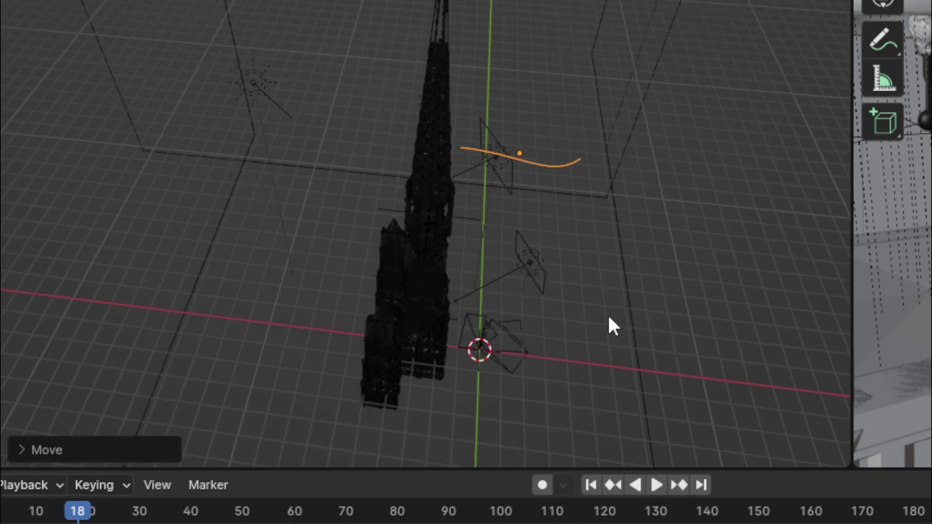
Edit the Bezier curve and extrude new points from its end, shaping an arch across the tower in the side view
key("Tab")
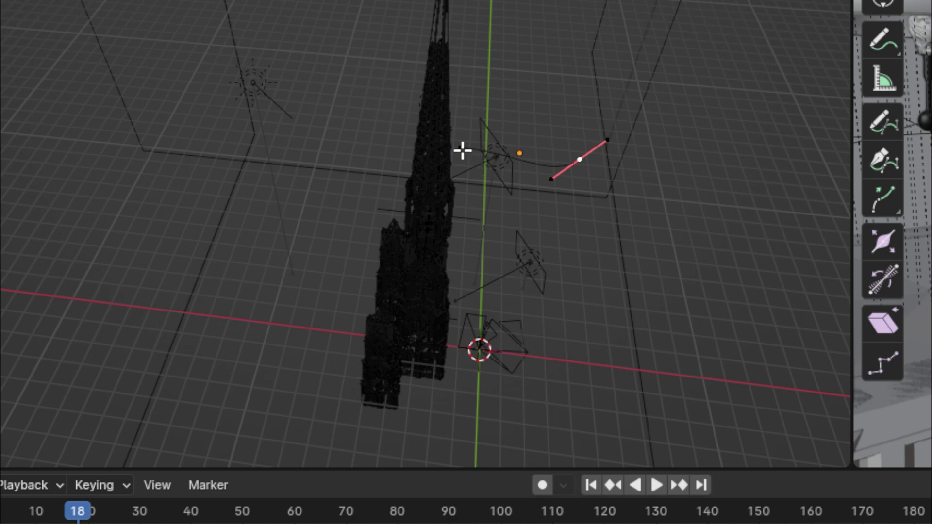
left_click(461, 148)
left_click(581, 158)
key("e")
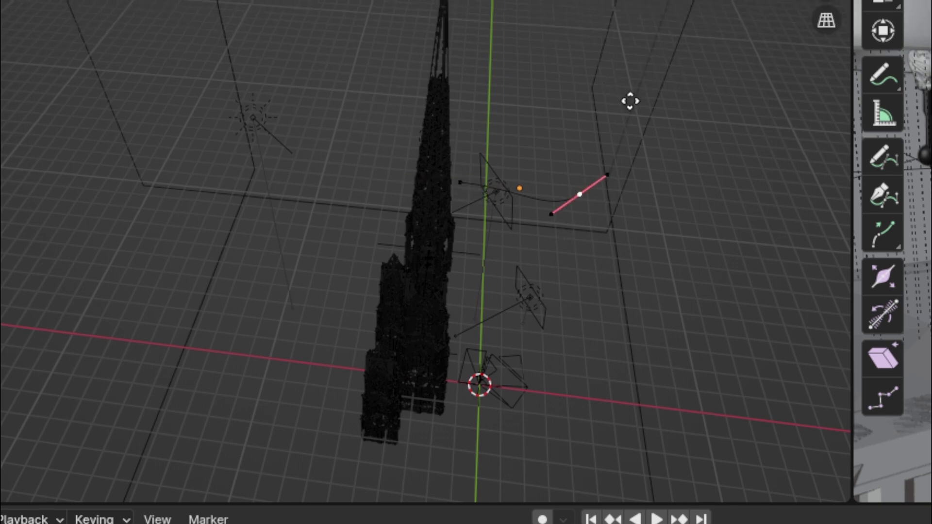
left_click(613, 78)
key("KP_3")
key("a")
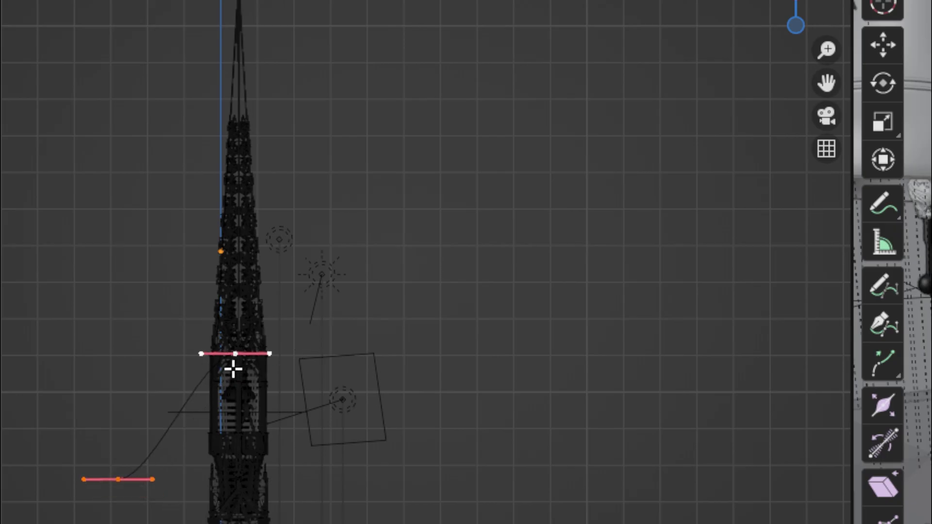
key("g")
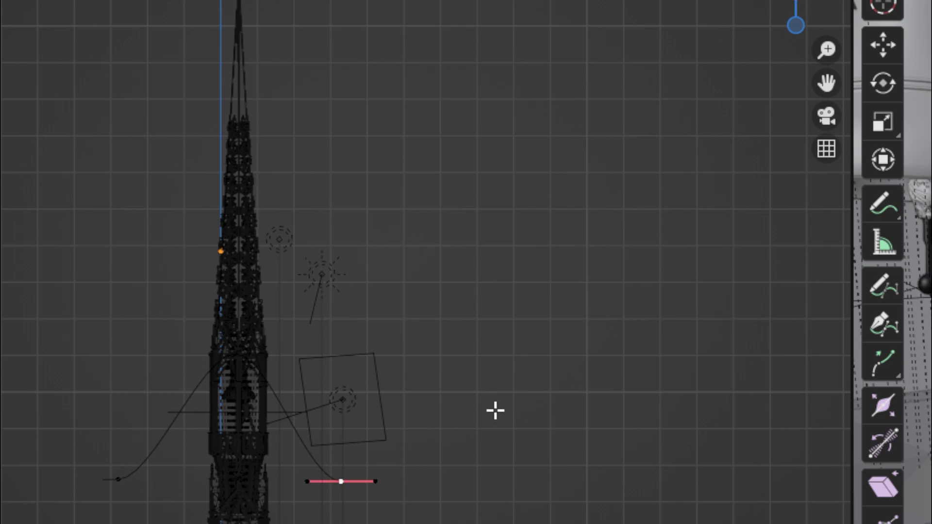
Lengthen the curve with further extruded points beside the tower and move one of them outward
mouse_move(496, 411)
middle_mouse_down()
mouse_move(520, 399)
mouse_move(510, 418)
middle_mouse_up()
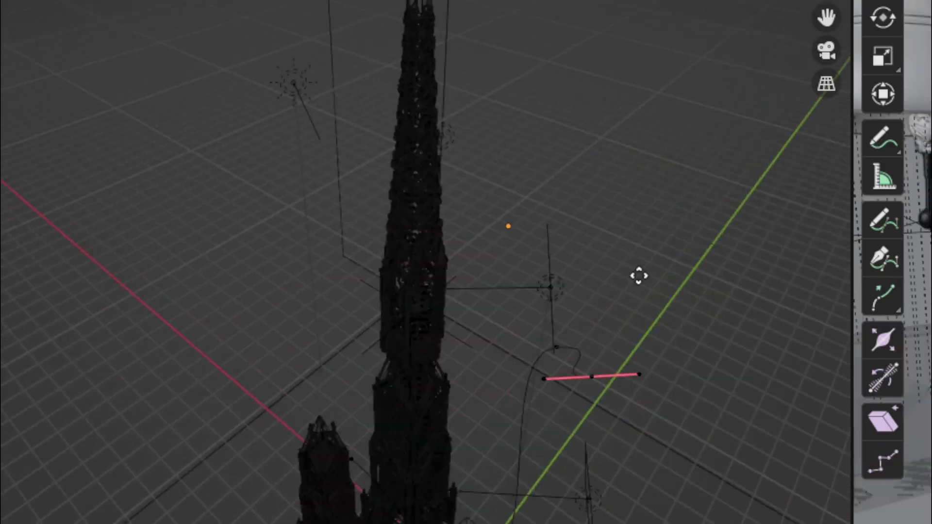
left_click(587, 114)
left_click(592, 377)
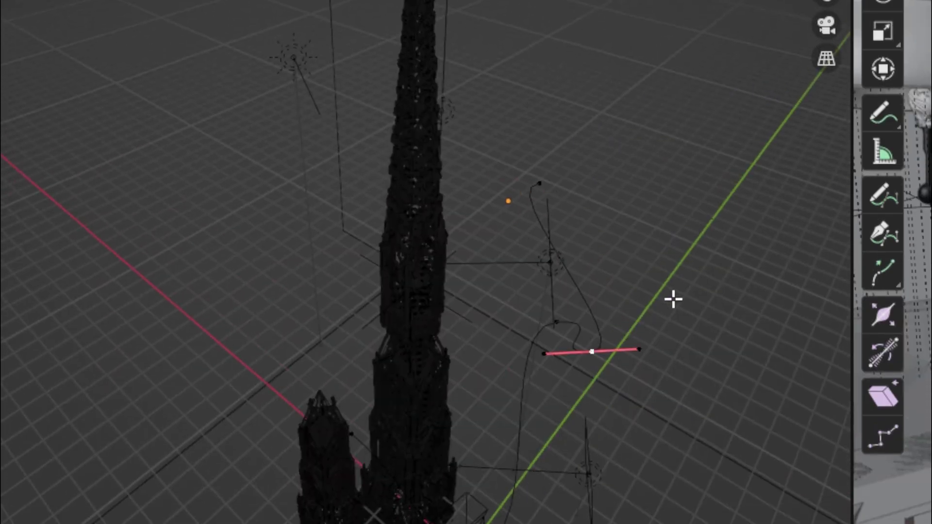
key("g")
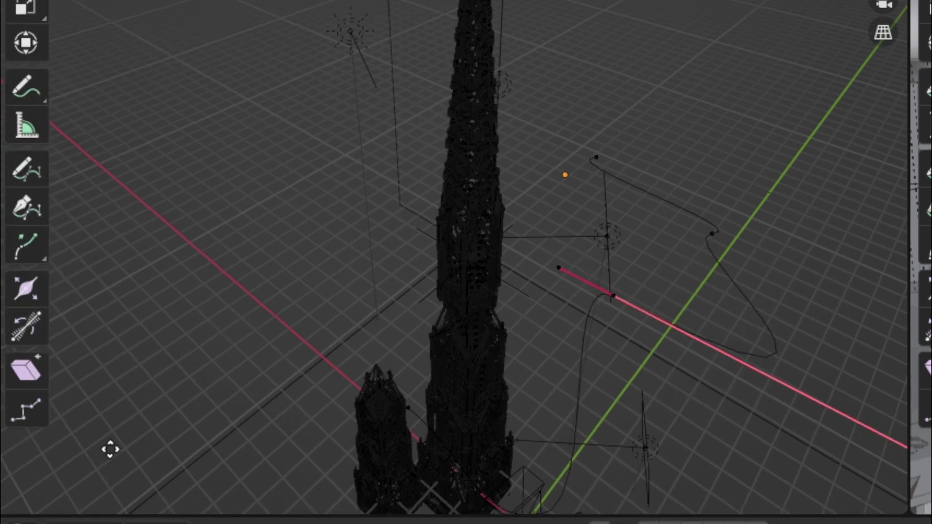
left_click(828, 462)
left_click(655, 256)
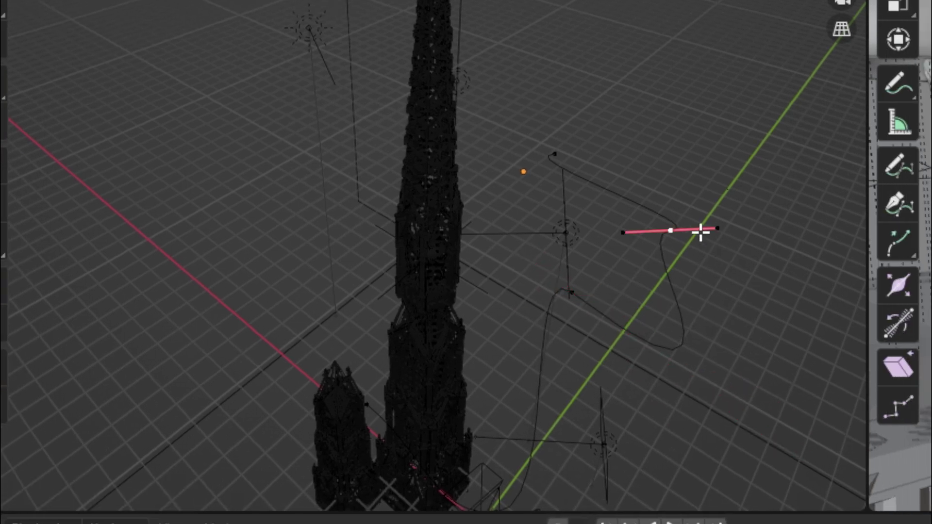
Reposition the curve's points and handles into a smooth loop beside the tower, and return to Object Mode
key("g")
left_click(803, 115)
left_click(779, 155)
key("g")
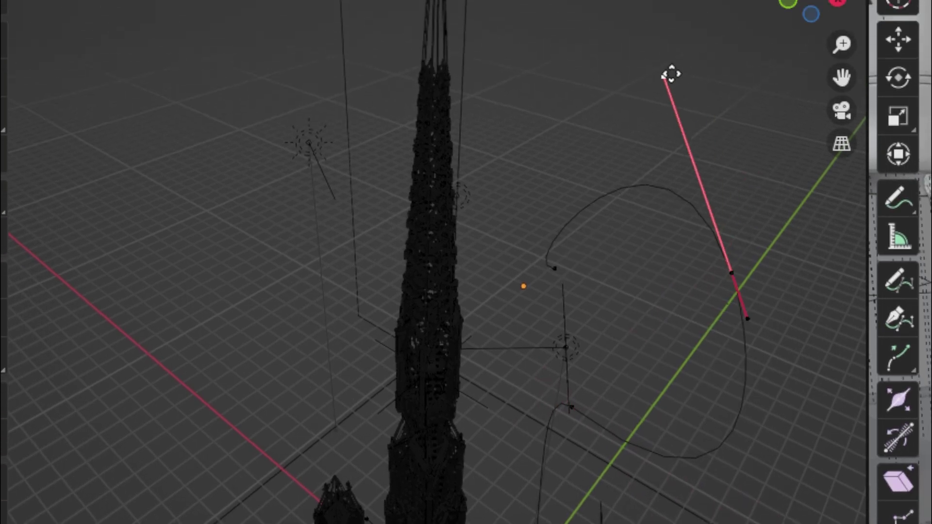
middle_click_drag(522, 401, 559, 397)
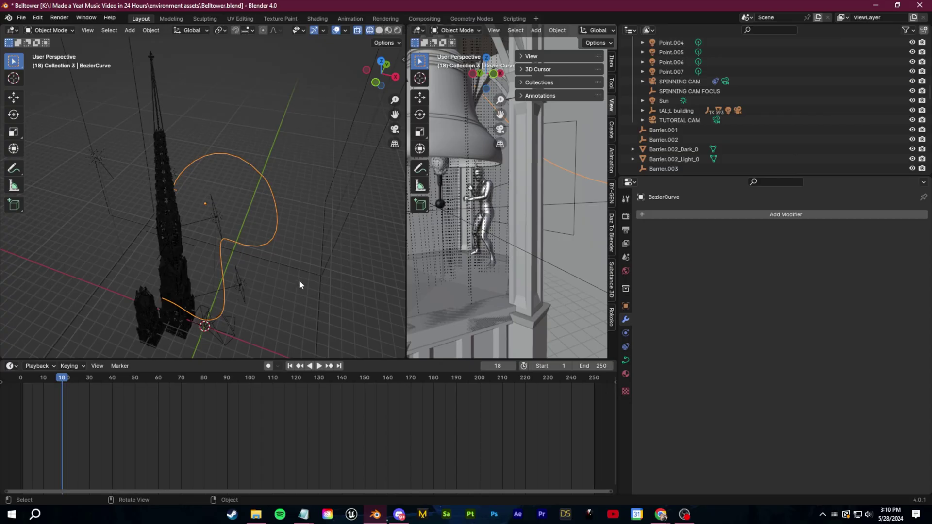
Add a Follow Path constraint to TUTORIAL CAM with BezierCurve as its target
left_click(682, 120)
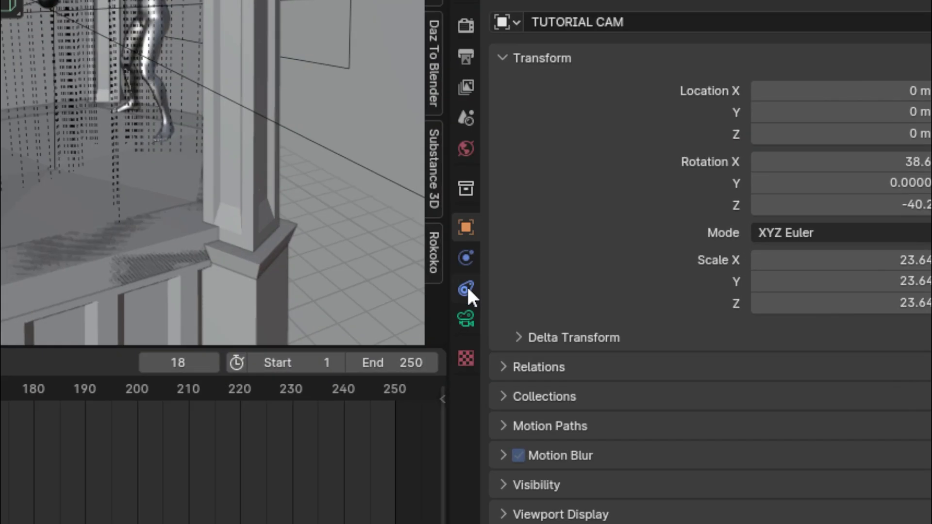
left_click(627, 334)
left_click(670, 214)
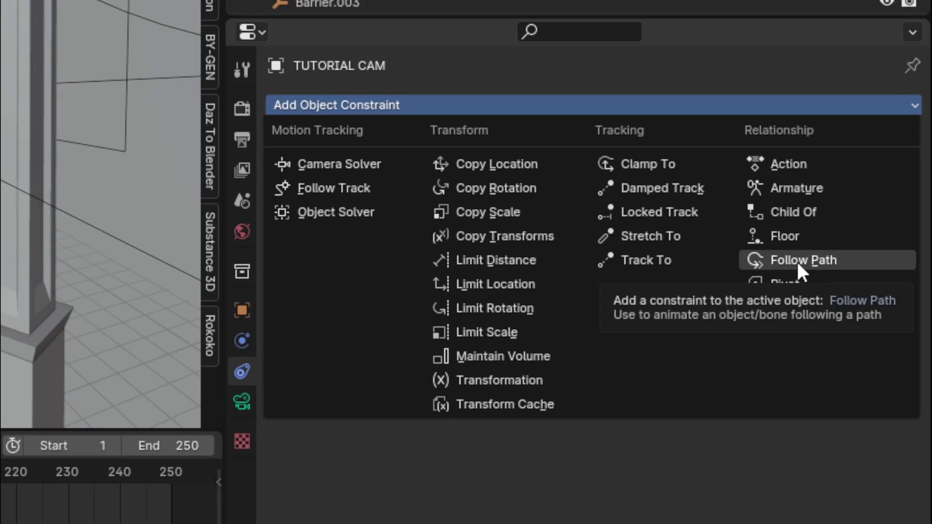
left_click(872, 285)
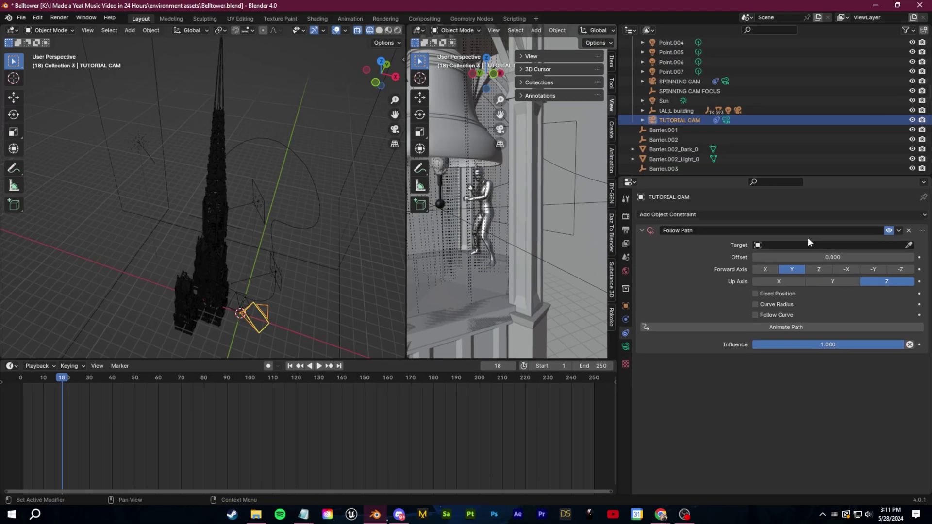
left_click(804, 244)
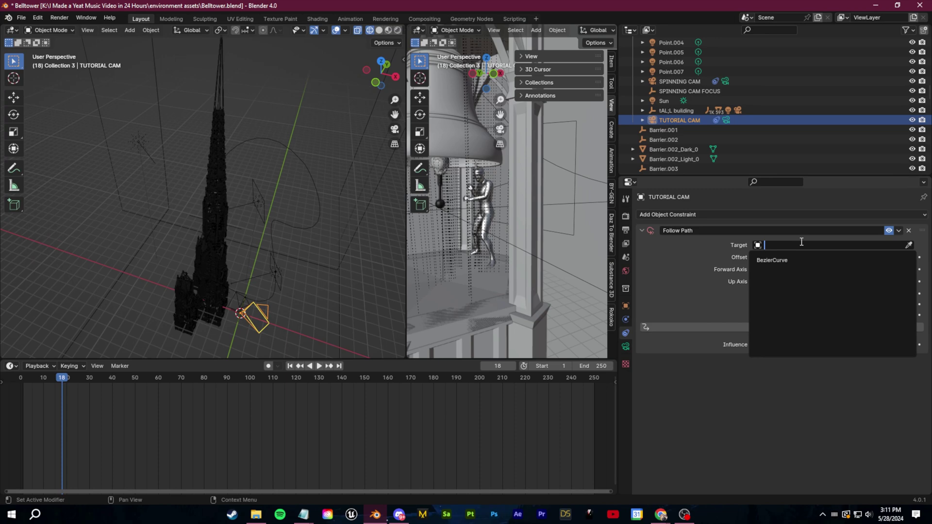
left_click(791, 260)
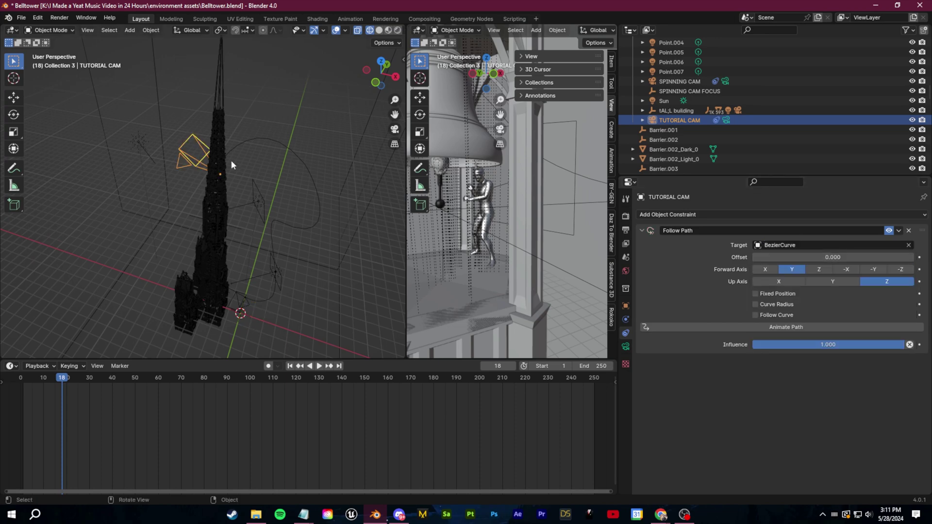
Select the BezierCurve path and examine where TUTORIAL CAM sits relative to it
middle_click_drag(231, 161, 263, 77)
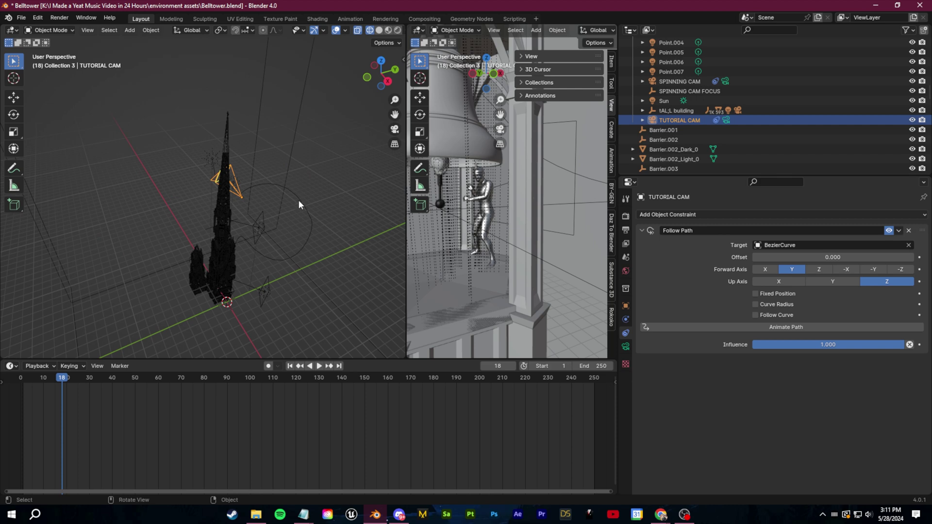
left_click(290, 185)
middle_click_drag(287, 197, 307, 185)
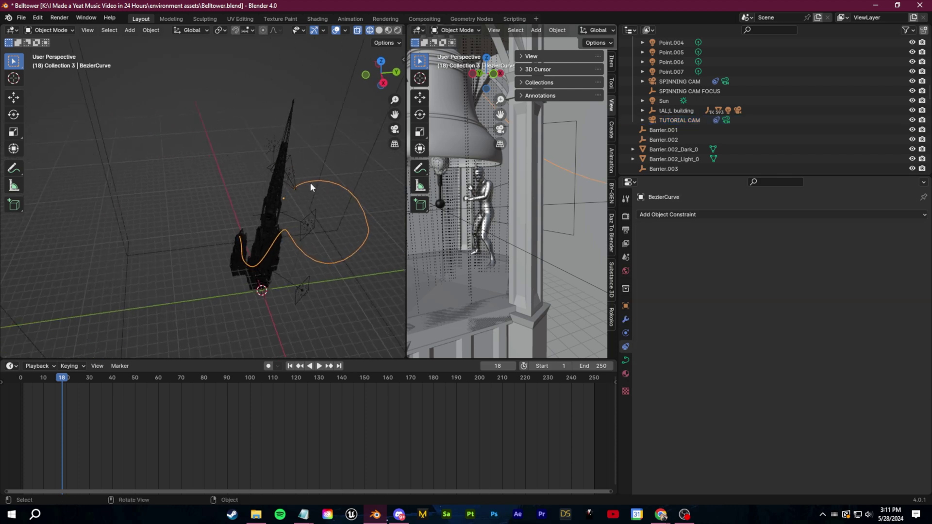
left_click(306, 198, "ctrl")
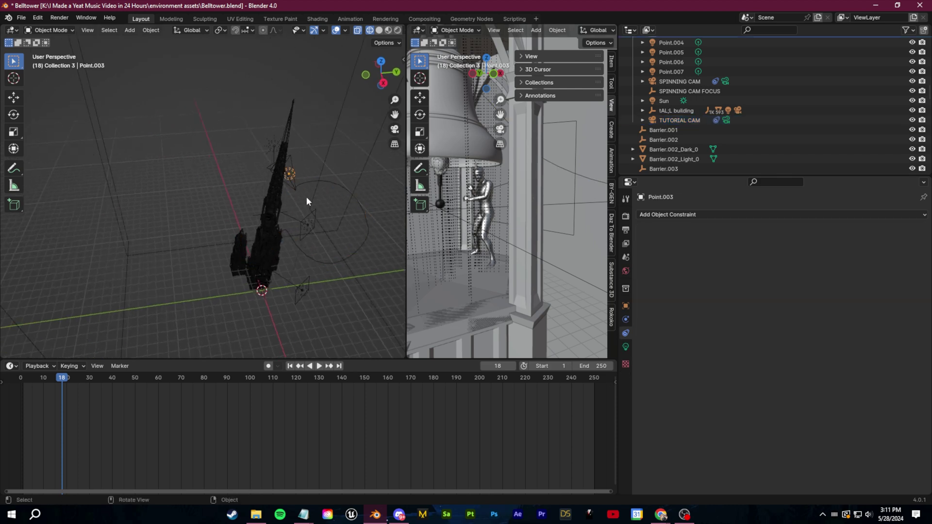
Try TUTORIAL CAM's Follow Path on BezierCurve with the camera moved away from the world origin, and undo the target assignment
left_click(680, 120)
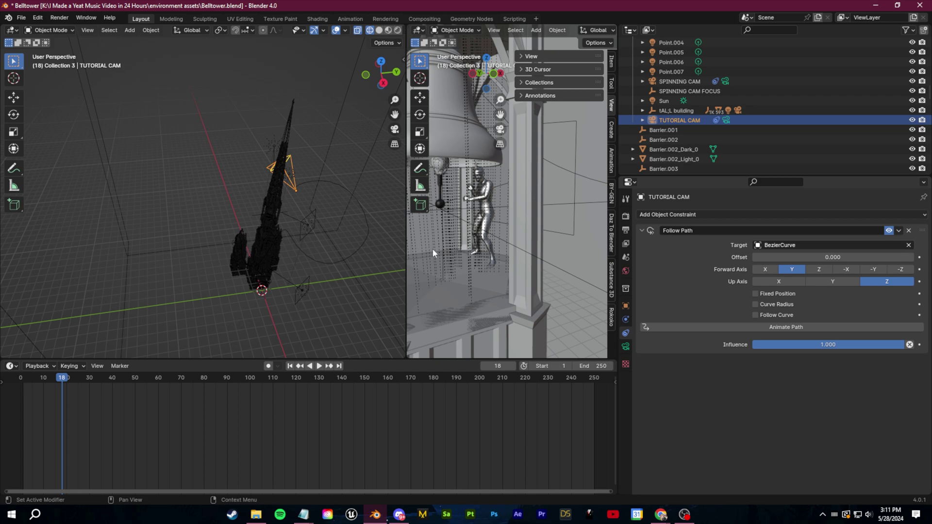
key("g")
left_click(251, 68)
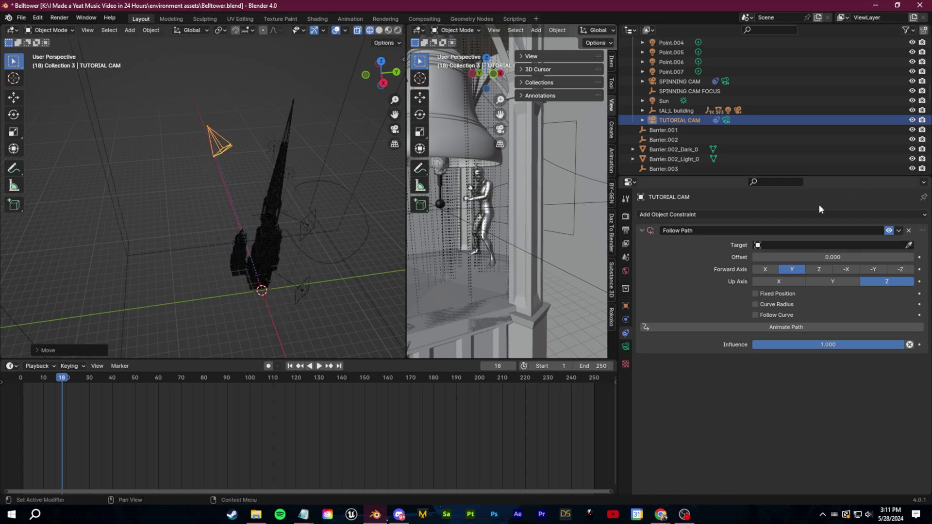
left_click(831, 245)
left_click(826, 270)
middle_click_drag(284, 199, 322, 225)
key("ctrl+z")
Reset TUTORIAL CAM's location to 0 m on X, Y and Z
left_click(625, 306)
double_click(844, 245)
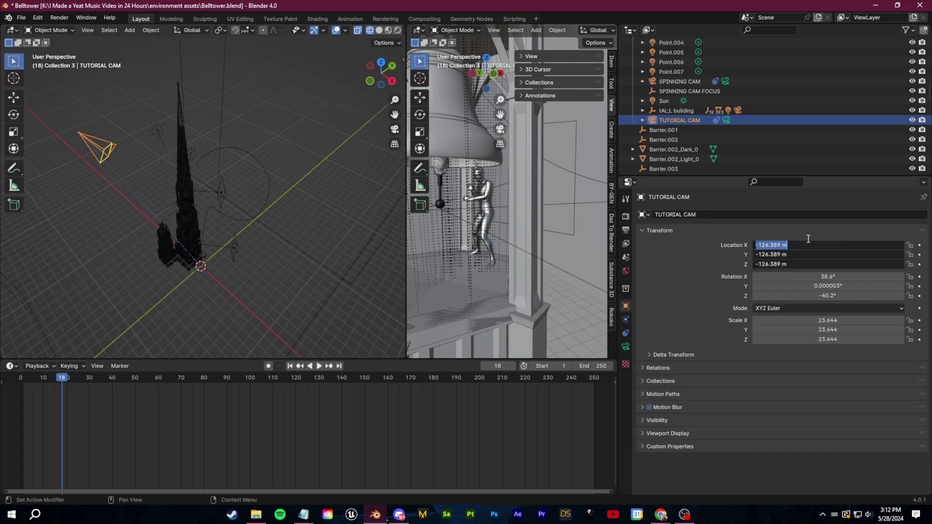
type("0")
key("Return")
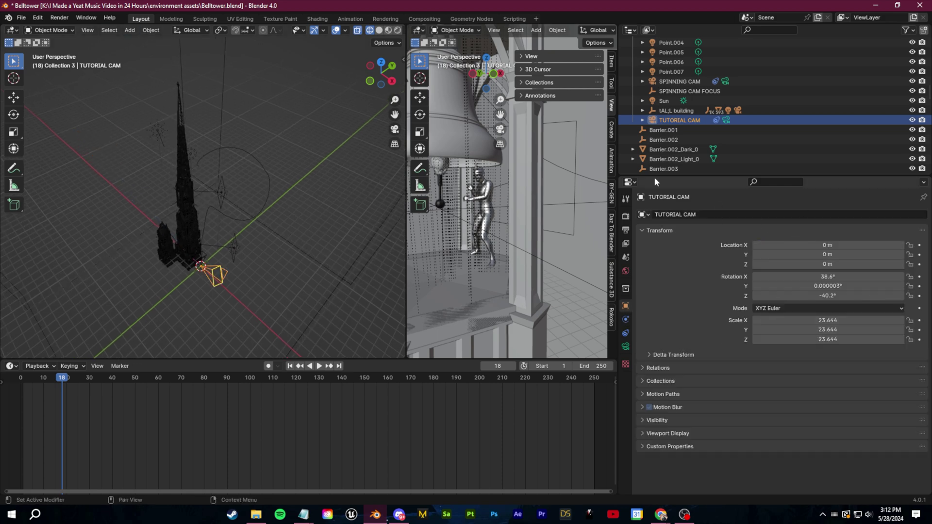
Target BezierCurve in TUTORIAL CAM's Follow Path constraint and set its offset to -13.2
left_click(625, 333)
left_click(826, 246)
left_click(778, 268)
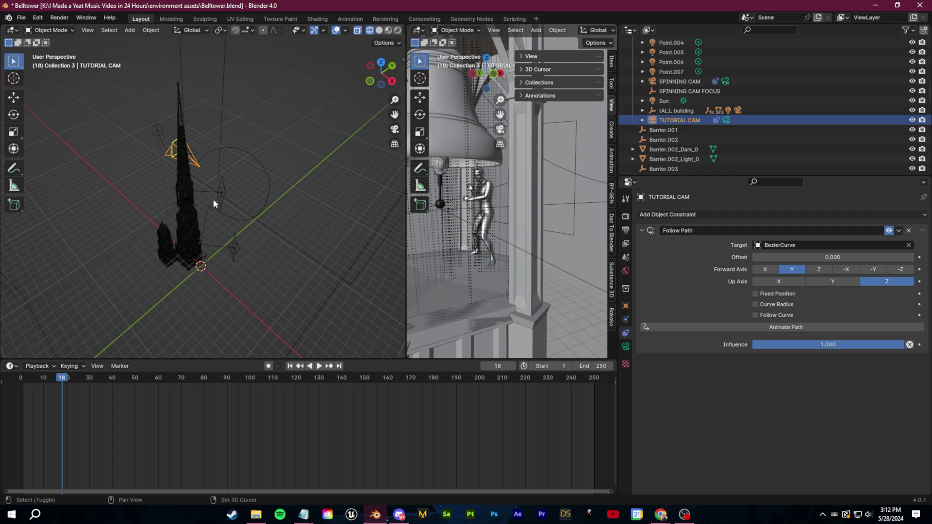
mouse_move(832, 257)
left_mouse_down()
mouse_move(787, 258)
mouse_move(827, 258)
left_mouse_up()
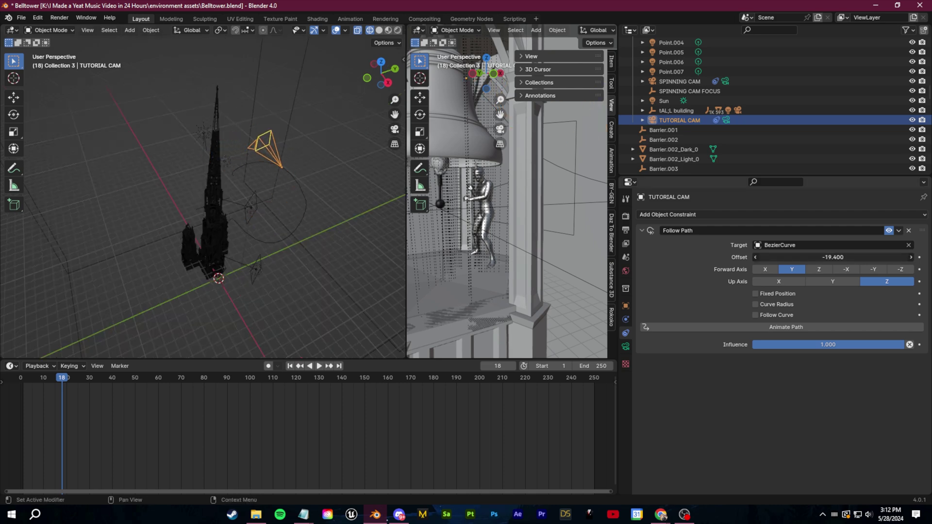
mouse_move(833, 257)
left_mouse_down()
mouse_move(847, 258)
mouse_move(836, 257)
left_mouse_up()
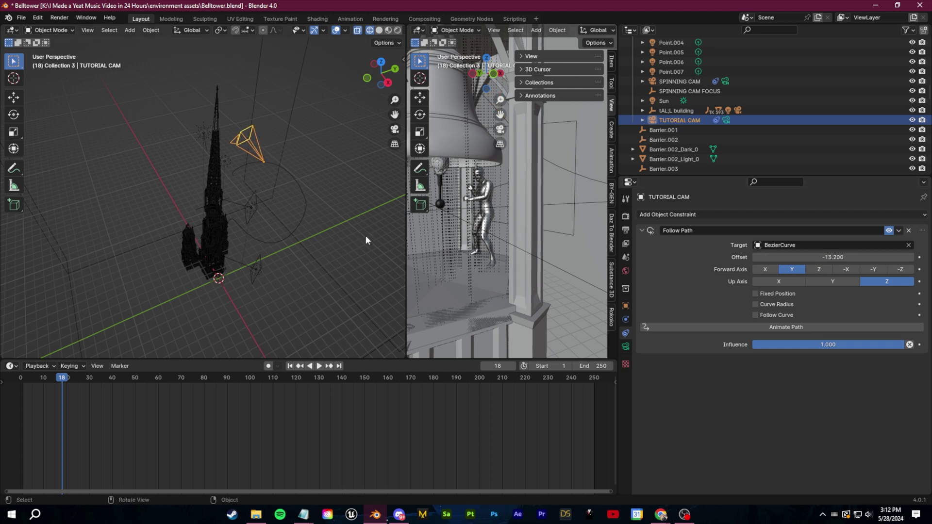
Add a Track To constraint to TUTORIAL CAM and delete the SPINNING CAM FOCUS empty from the tower
left_click(724, 216)
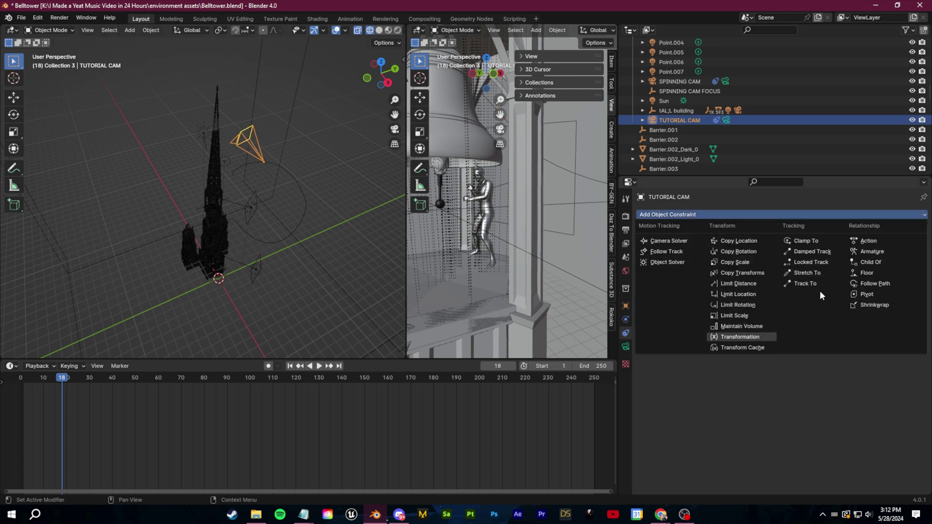
left_click(806, 284)
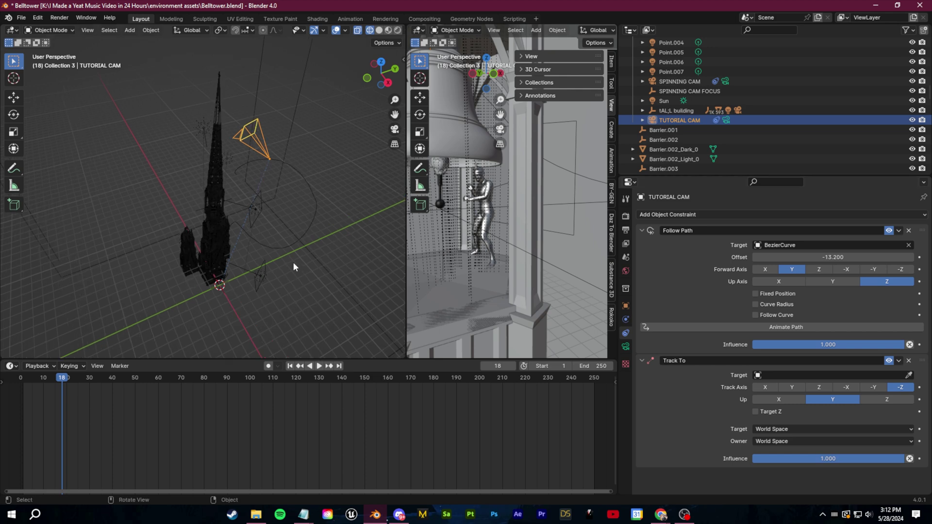
left_click(199, 212)
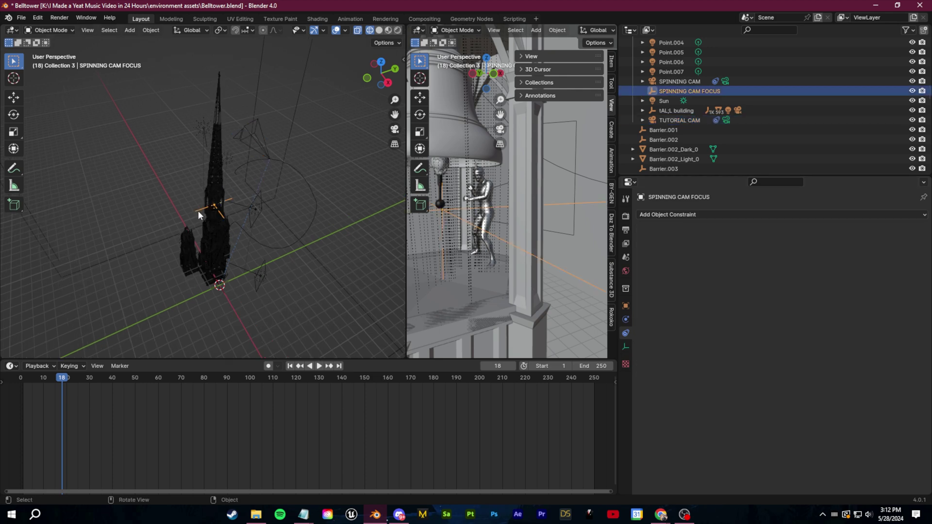
key("Delete")
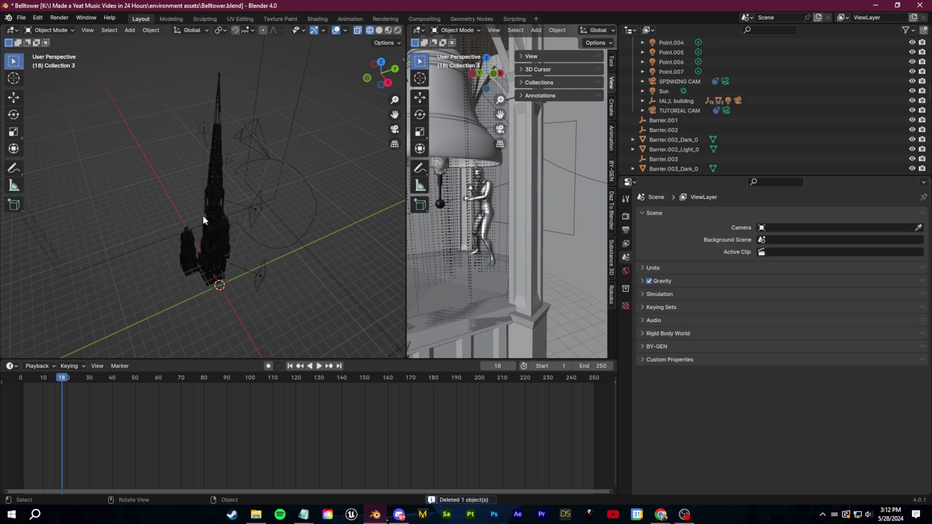
Add a Plain Axes empty at the world origin and scale it up uniformly until it stands out beside the tower
key("shift+a")
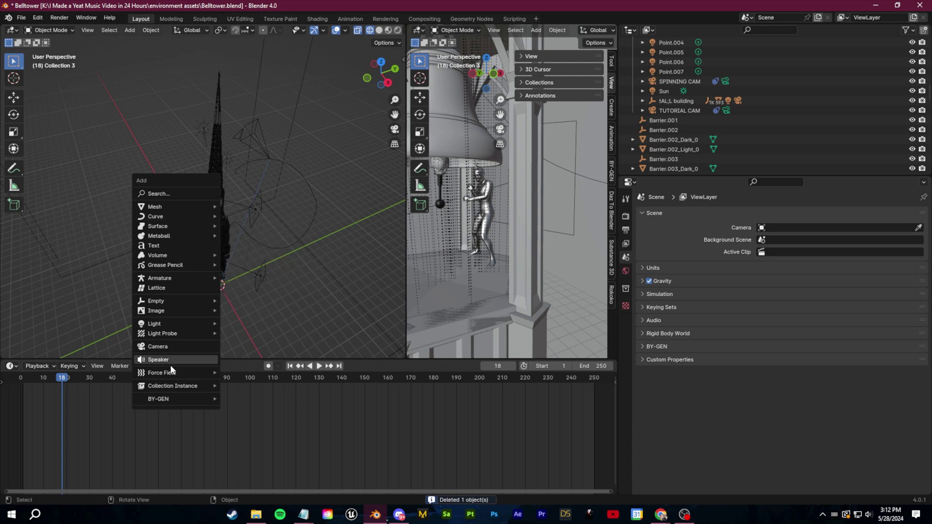
mouse_move(175, 299)
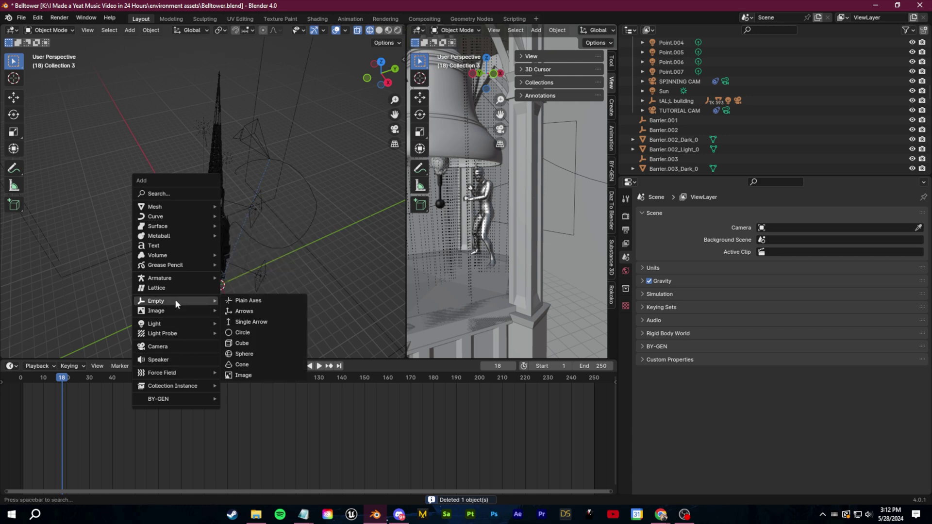
left_click(258, 298)
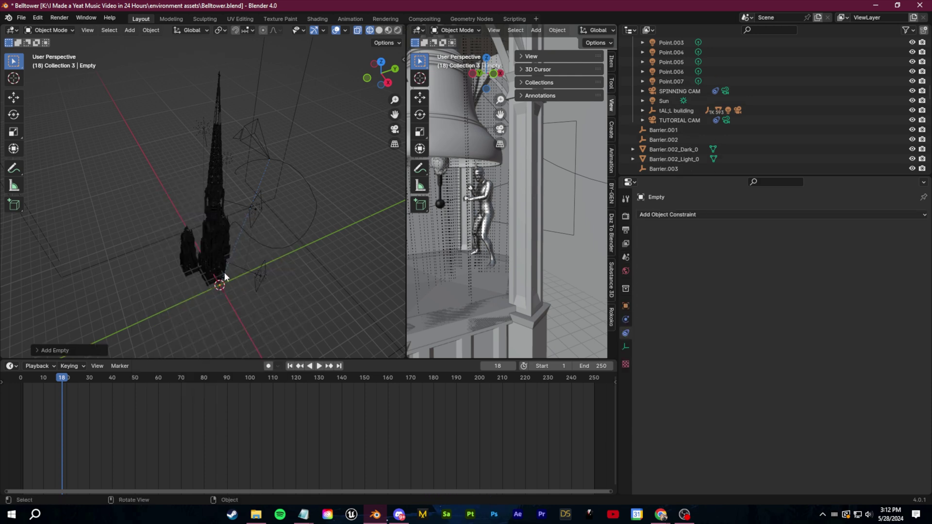
key("s")
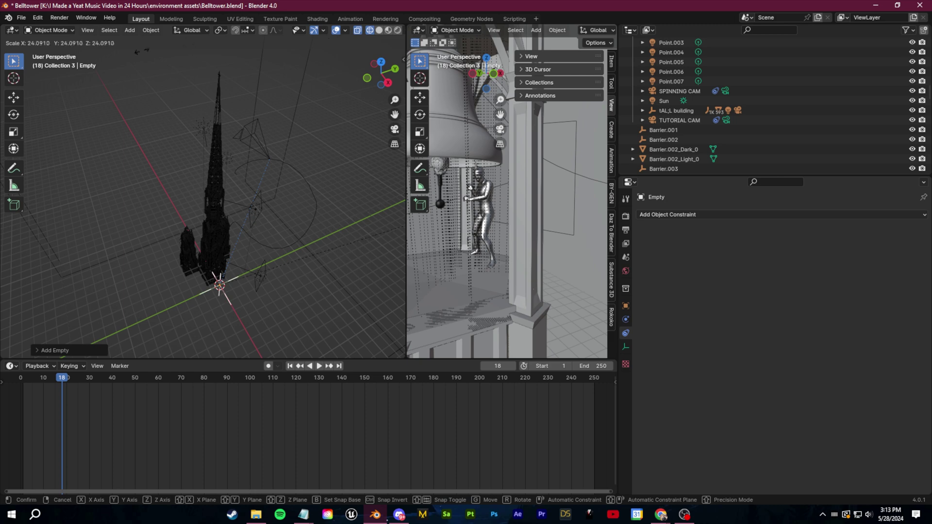
left_click(288, 87)
Raise the empty along Z to belfry height and move it about -29 m along X into the bell tower
middle_click_drag(265, 272, 319, 258)
key("g")
key("z")
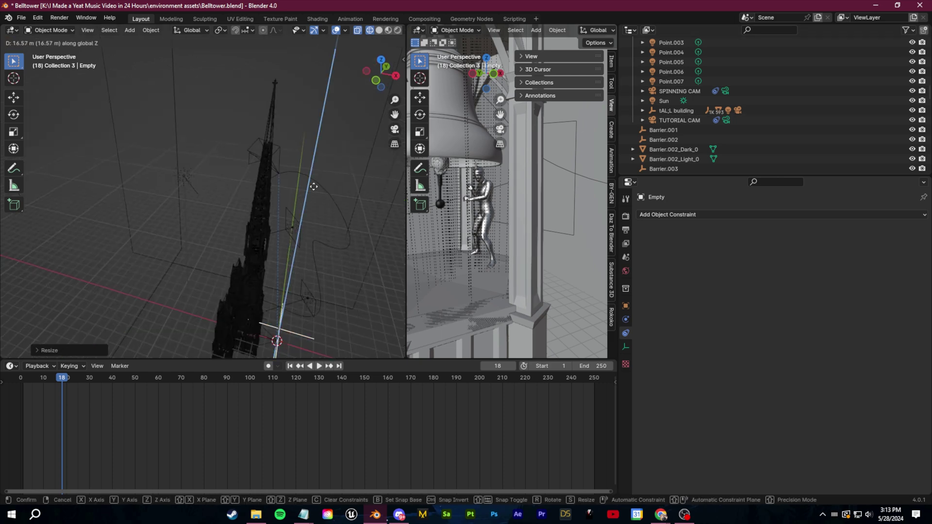
left_click(319, 167)
key("g")
key("x")
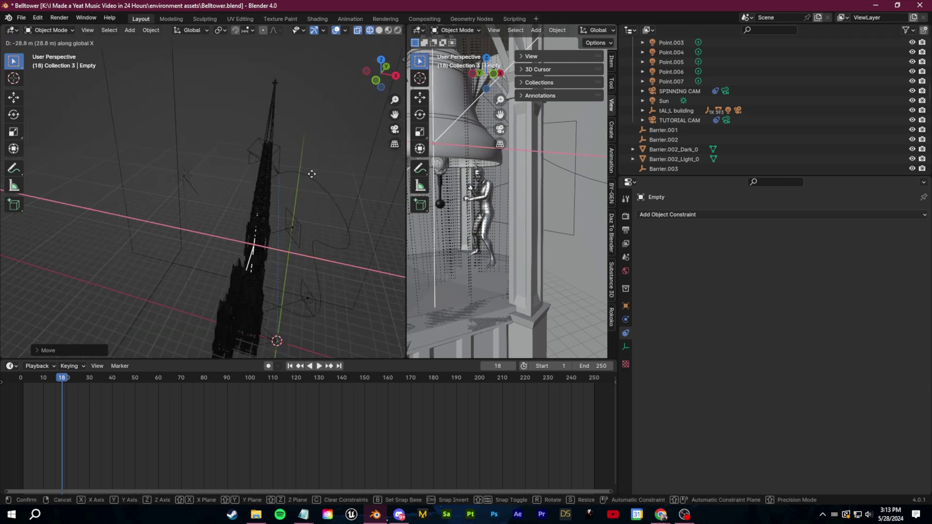
left_click(309, 174)
Rename the new empty in the belfry as CAMERA SPLINE FOCUS
middle_click_drag(485, 218, 496, 235)
scroll(517, 228, "up", 3)
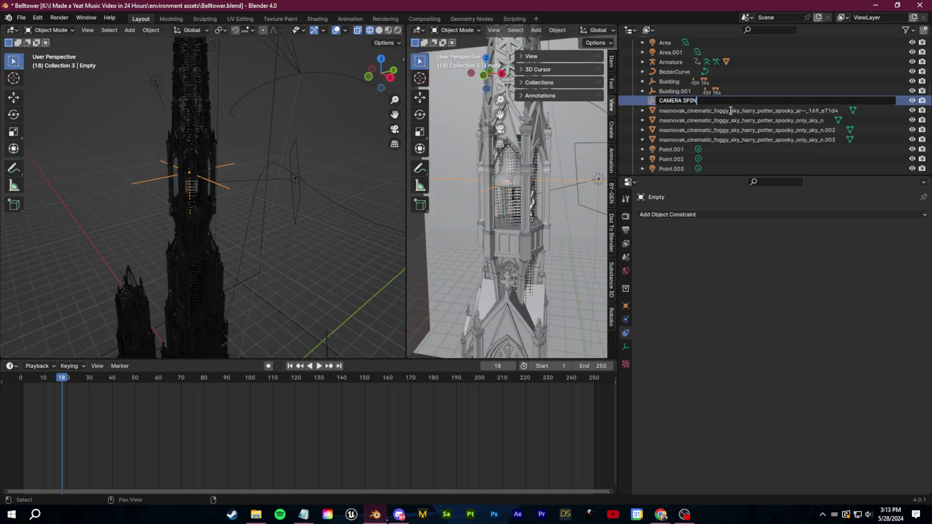
type("E FOCUS")
key("Return")
Set CAMERA SPLINE FOCUS as the target of TUTORIAL CAM's Track To constraint
scroll(240, 133, "down", 5)
left_click(242, 142)
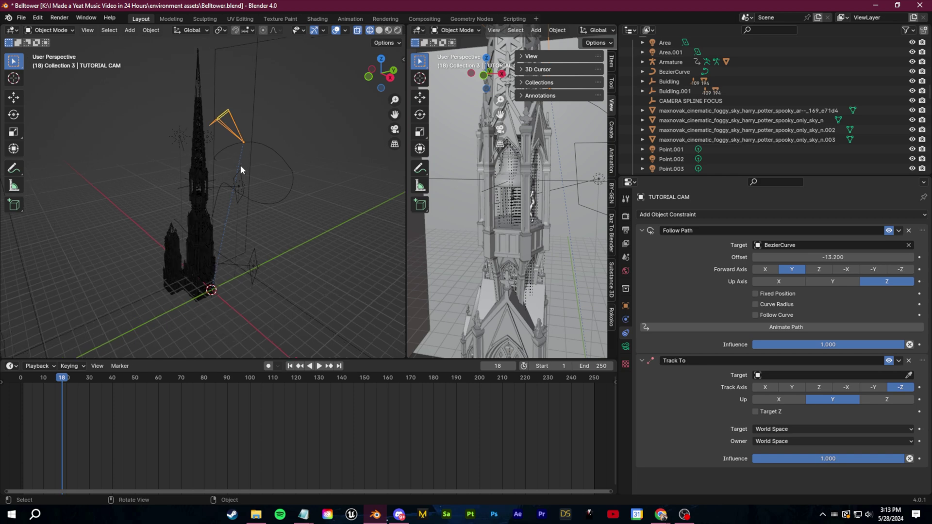
left_click(800, 375)
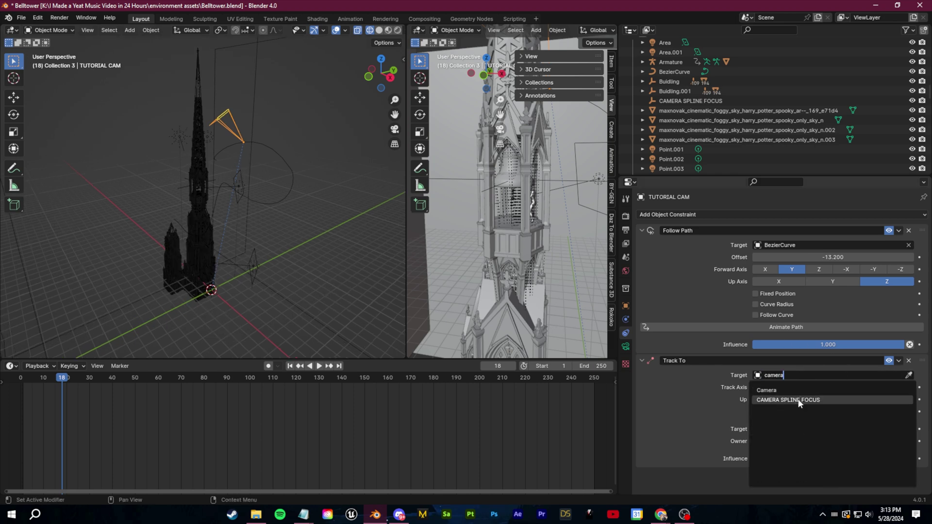
left_click(800, 401)
Make TUTORIAL CAM the active camera and shift its Follow Path offset to slide it along BezierCurve
scroll(727, 154, "down", 5)
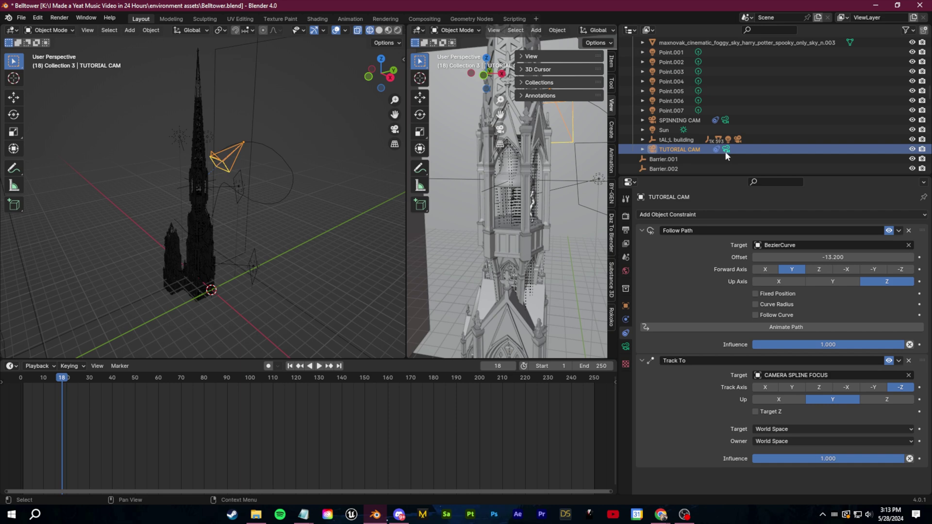
left_click(726, 149)
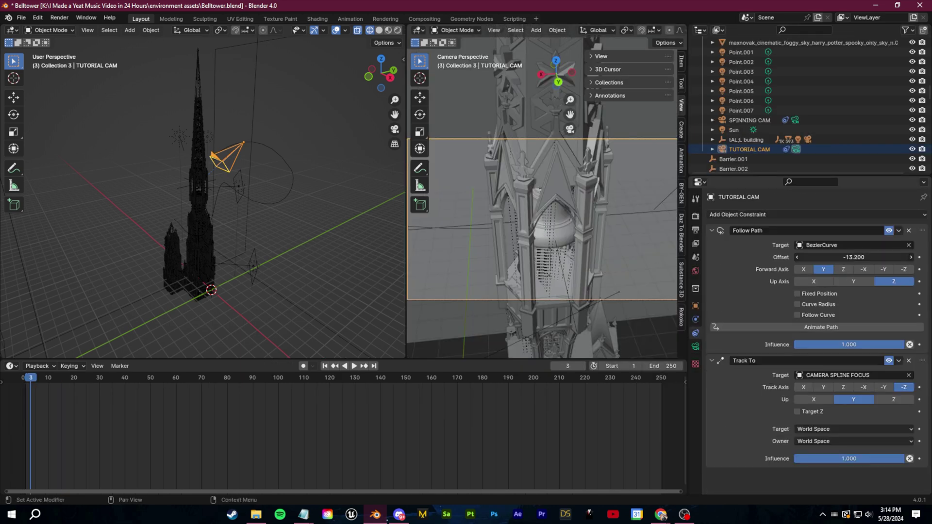
mouse_move(854, 257)
left_mouse_down()
mouse_move(812, 258)
mouse_move(860, 257)
mouse_move(818, 257)
mouse_move(840, 257)
left_mouse_up()
Try to reshape BezierCurve in Edit Mode by moving the control point at its upper end near the tower
left_click(288, 207)
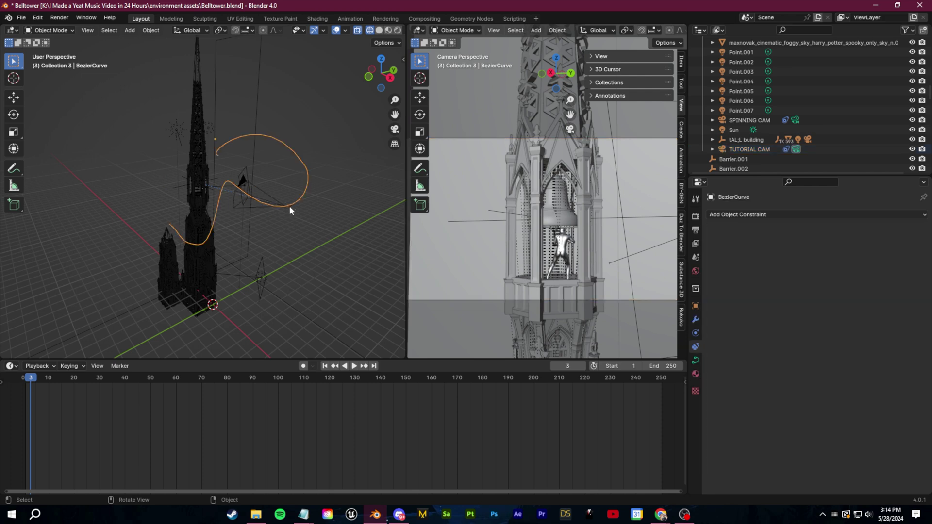
key("Tab")
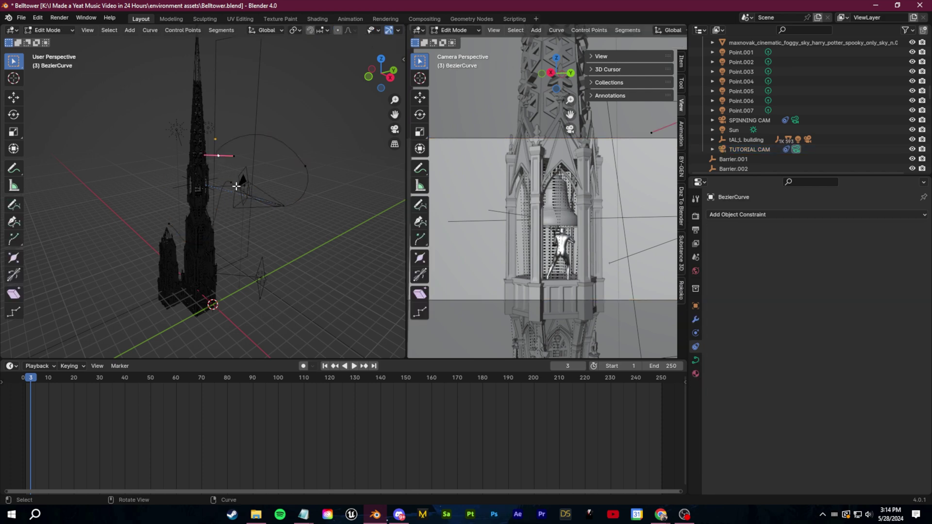
key("g")
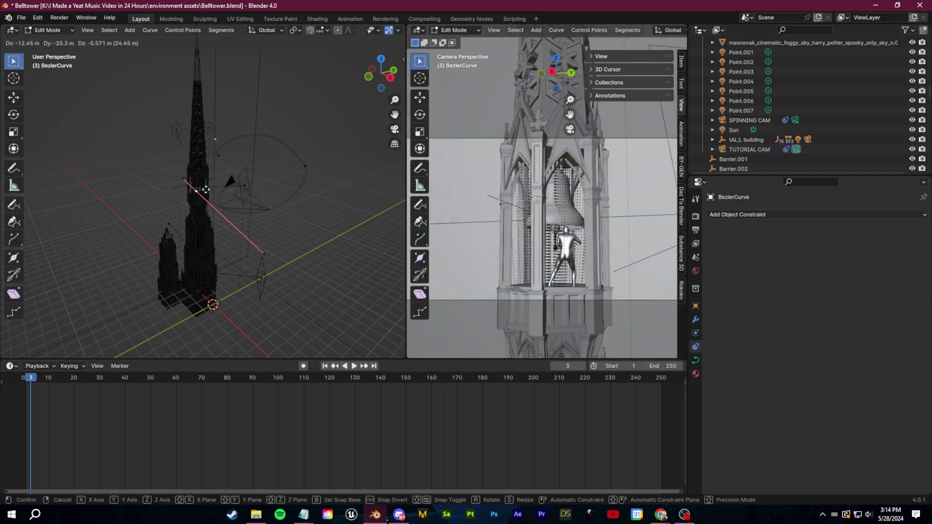
right_click(318, 300)
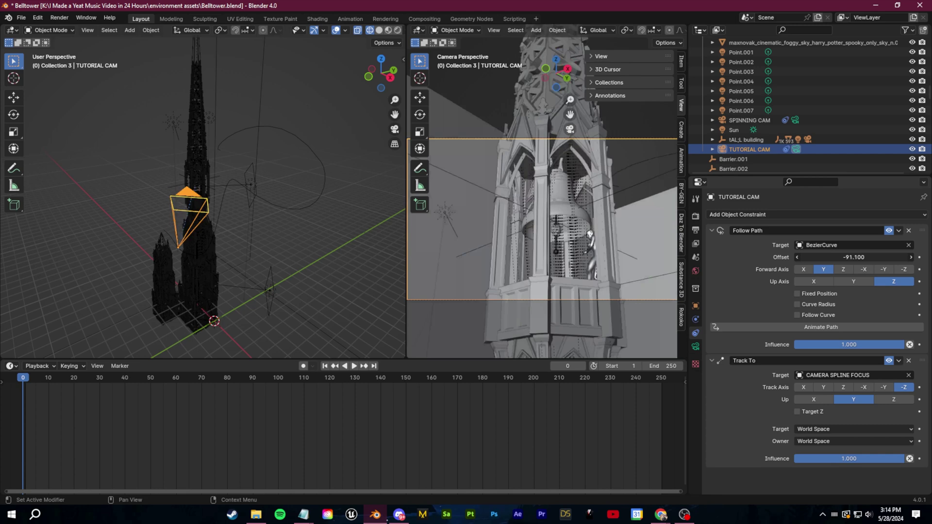
Keyframe TUTORIAL CAM's Follow Path offset at -165.8 on frame 0, raise the offset at frame 100, and play the animation
left_click_drag(854, 257, 817, 258)
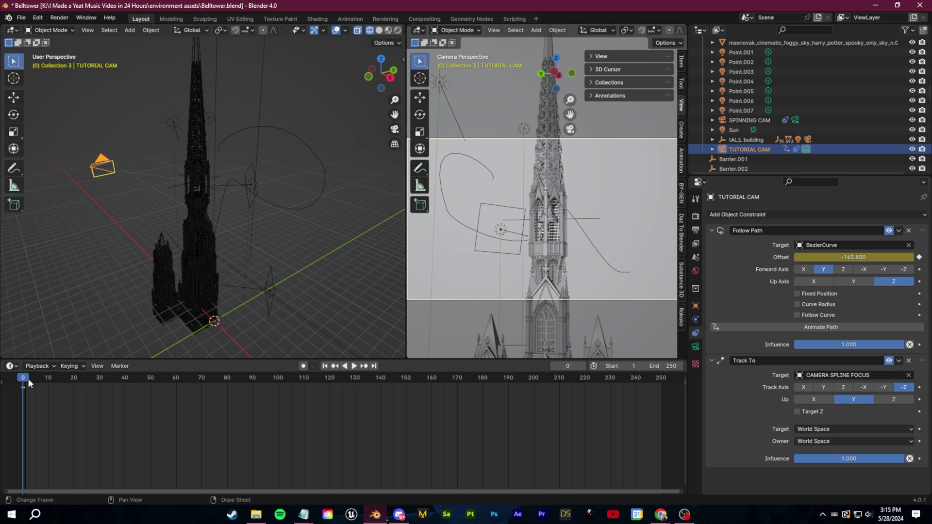
left_click_drag(281, 391, 278, 391)
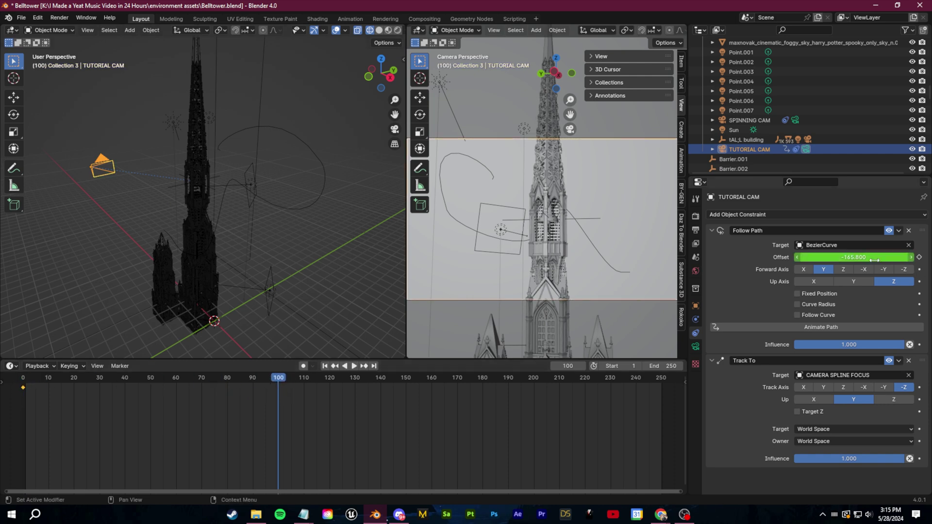
left_click_drag(875, 260, 931, 260)
key("space")
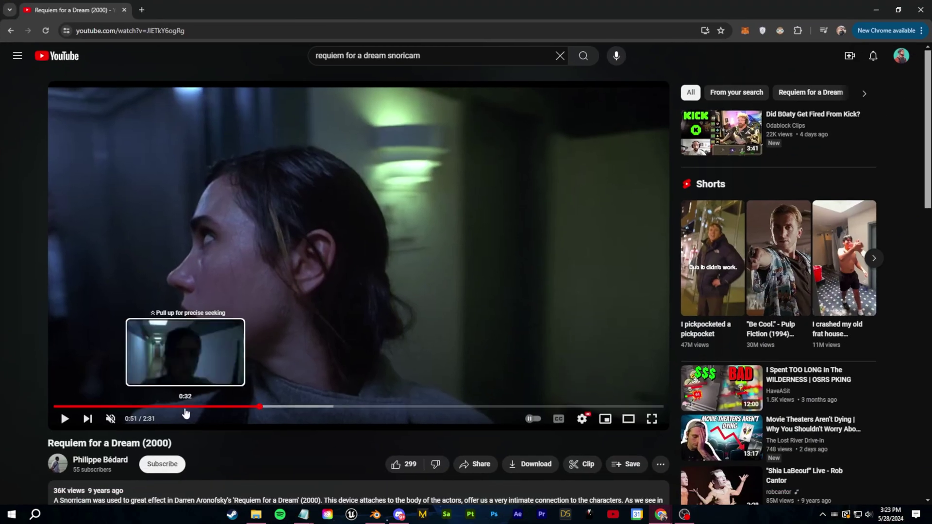
Switch to YouTube in the browser and study the Snorricam shots in the Requiem for a Dream (2000) clip from its beginning
left_click_drag(185, 414, 22, 412)
left_click(64, 419)
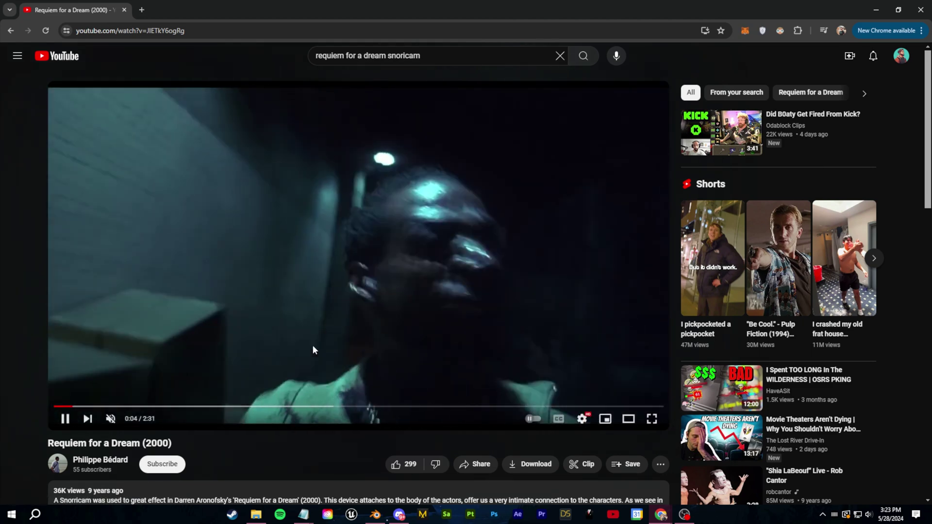
left_click(329, 371)
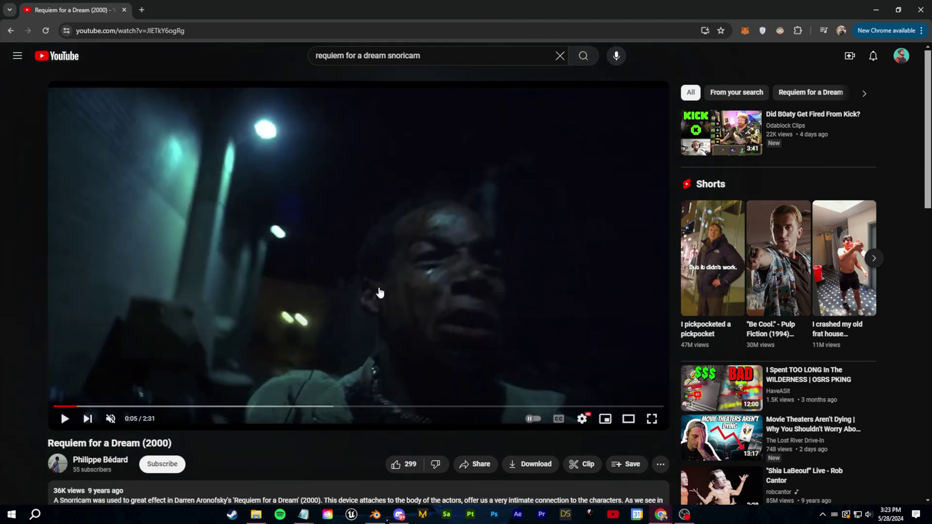
left_click(64, 419)
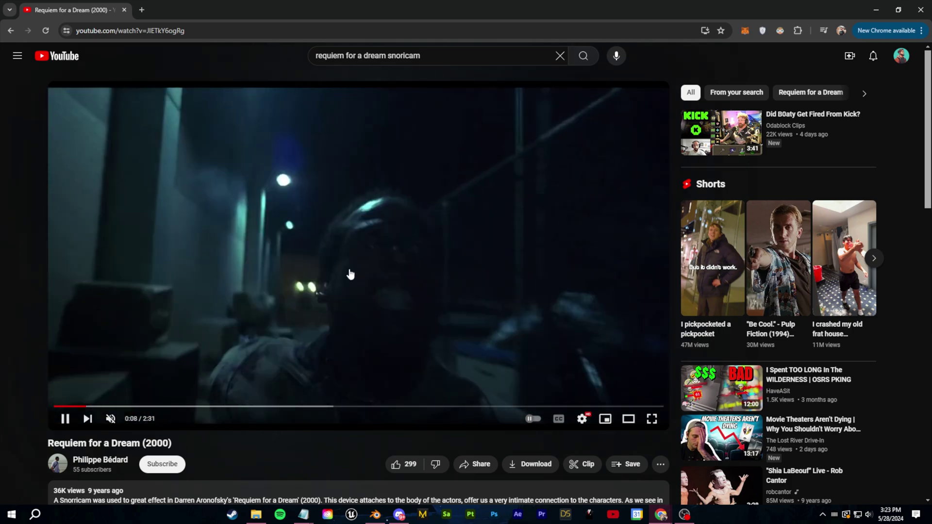
left_click(65, 418)
left_click(65, 418)
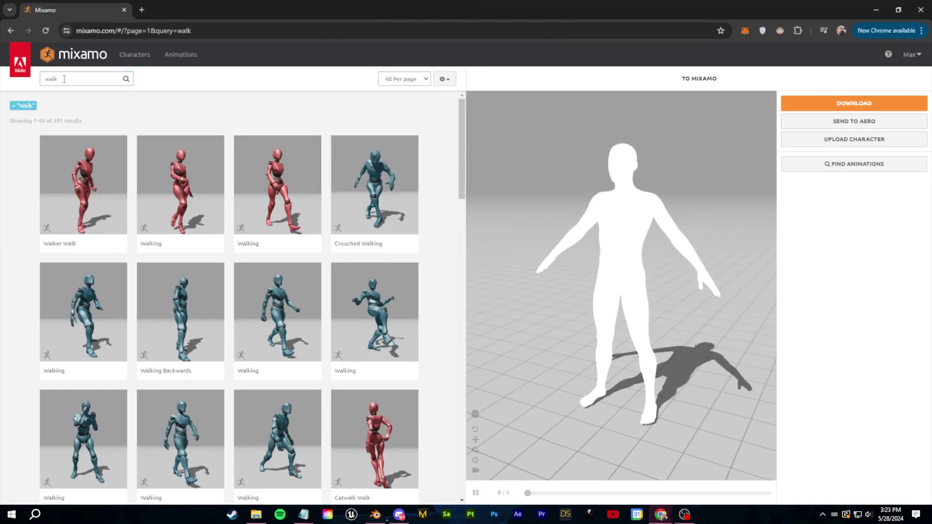
Search Mixamo's animations for "running" and load the Running animation onto the character
left_click_drag(63, 78, 2, 77)
type("running")
key("Return")
left_click(358, 170)
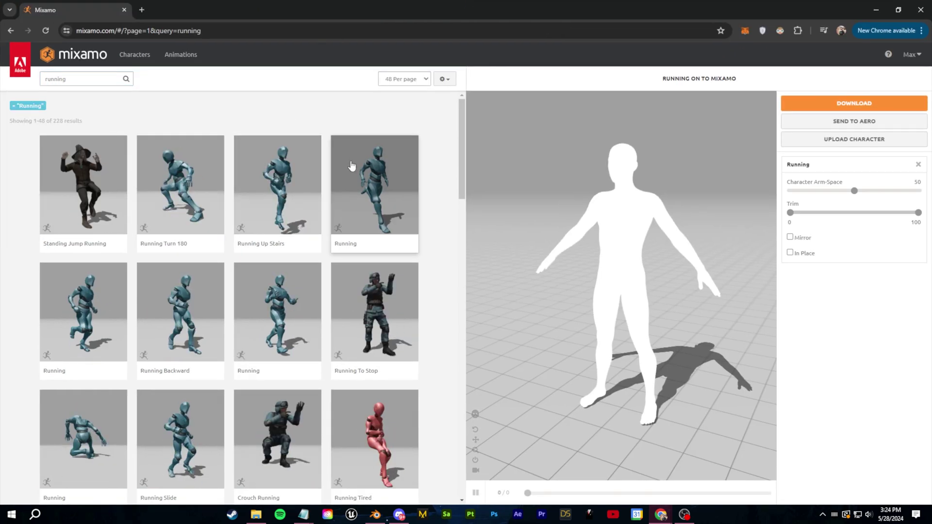
Set the Running animation to In Place with trim -50 to 150 and speed 88, and download it as an FBX file
left_click(790, 318)
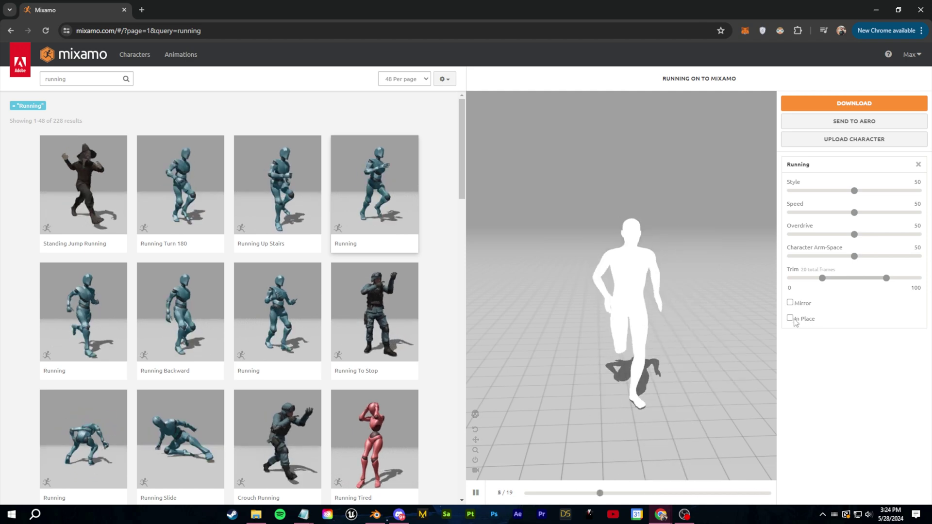
left_click_drag(886, 278, 920, 281)
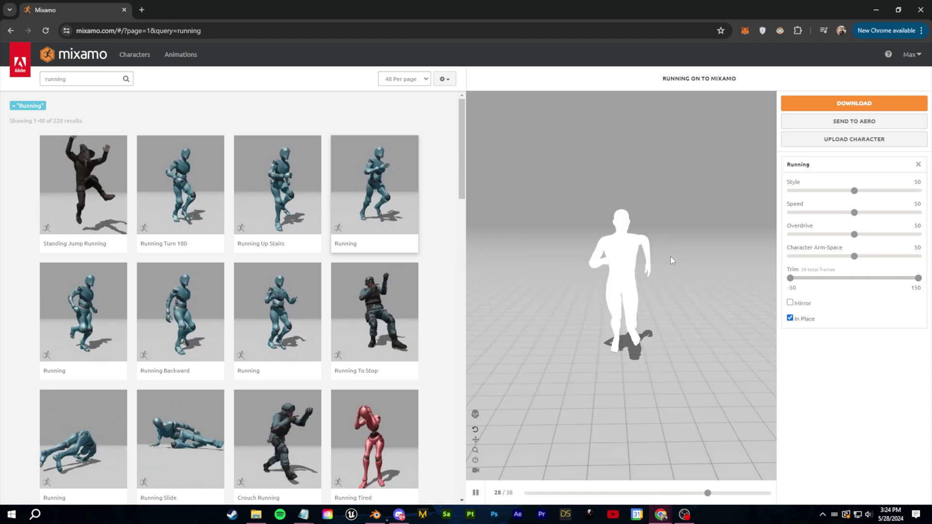
left_click_drag(854, 212, 903, 212)
left_click(854, 103)
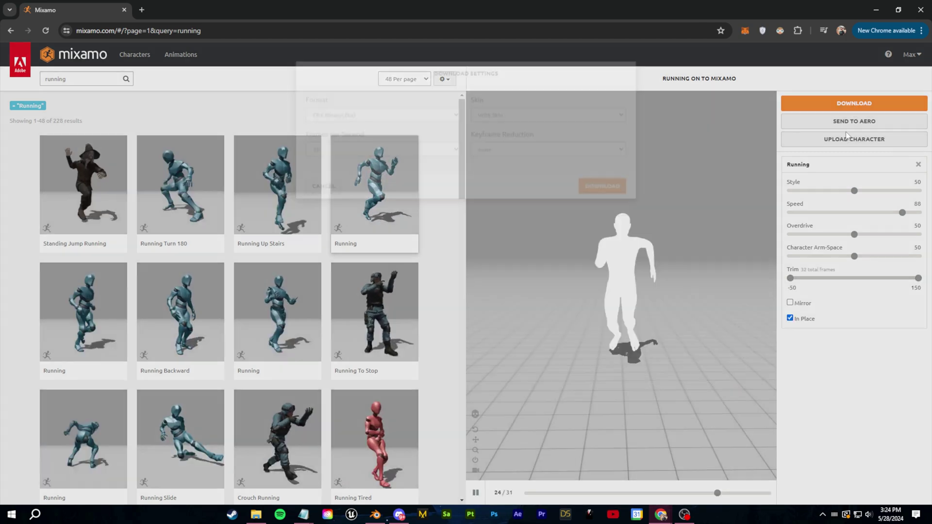
left_click(579, 217)
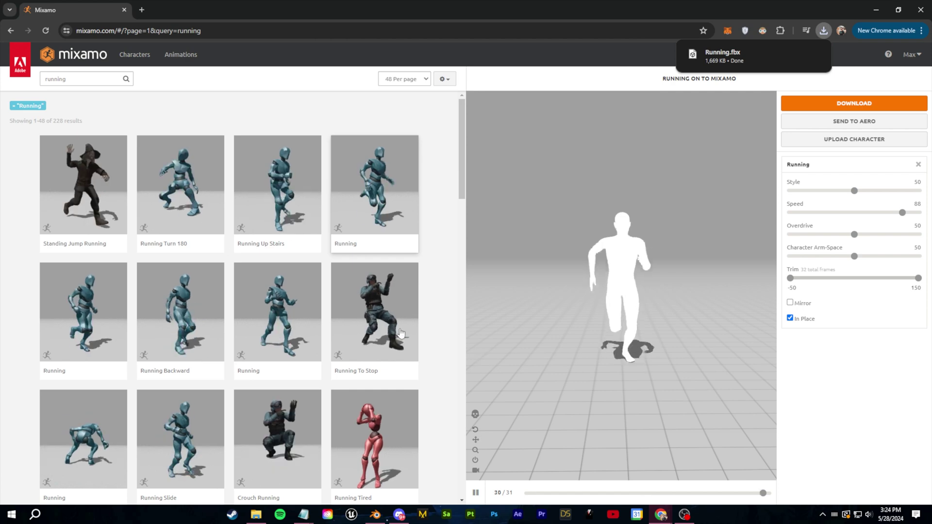
Preview the Crouch Running and Running To Stop animations on the character
scroll(235, 364, "down", 2)
left_click(235, 363)
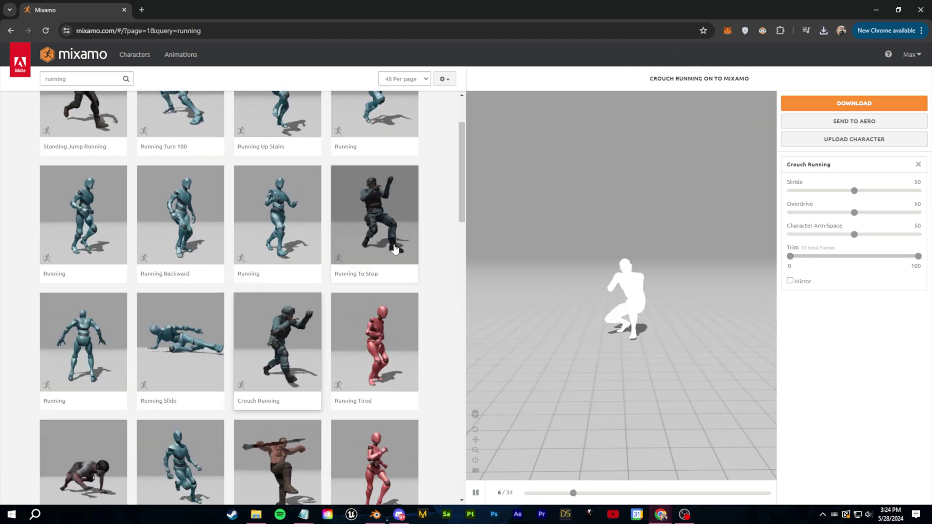
left_click(395, 249)
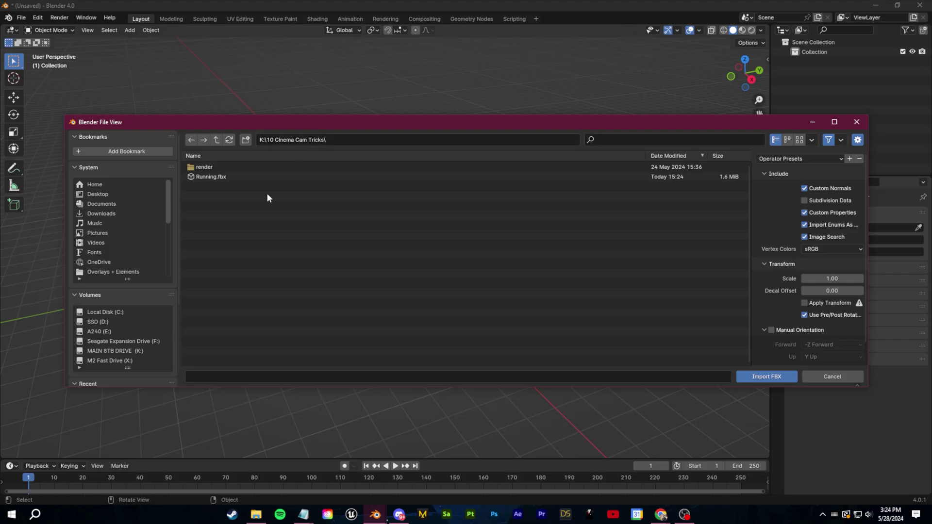
Import Running.fbx from the 10 Cinema Cam Tricks folder into the new Blender scene and select its armature
left_click(213, 177)
left_click(757, 376)
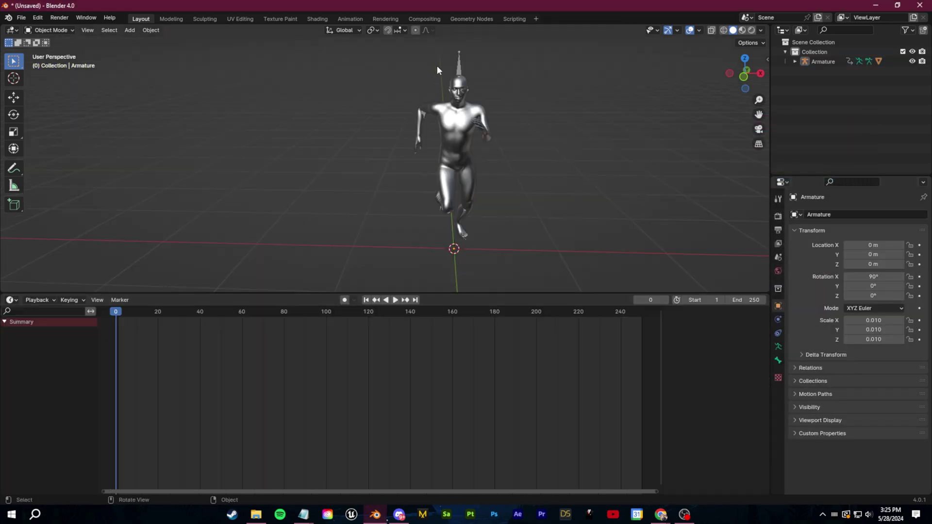
left_click(460, 72)
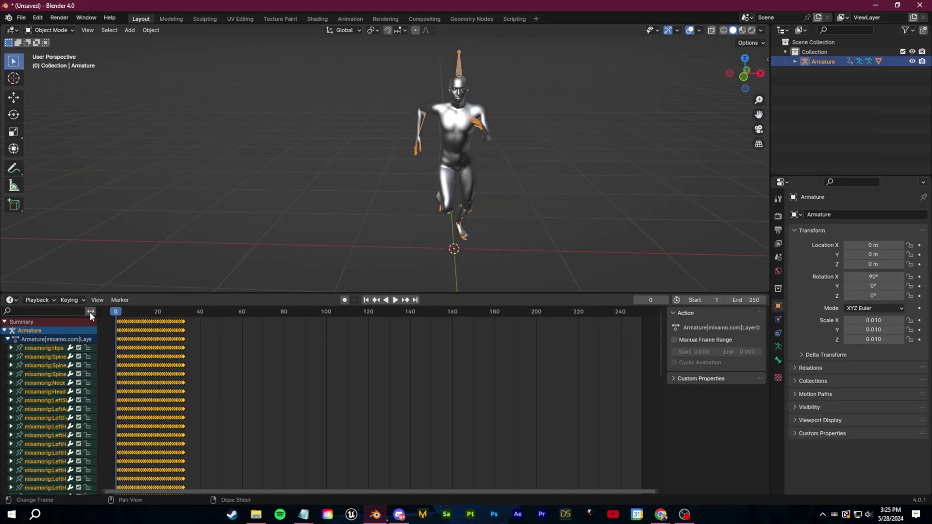
Add a Cycles modifier to the armature's running animation curves in the Graph Editor and play the looping run
left_click(11, 301)
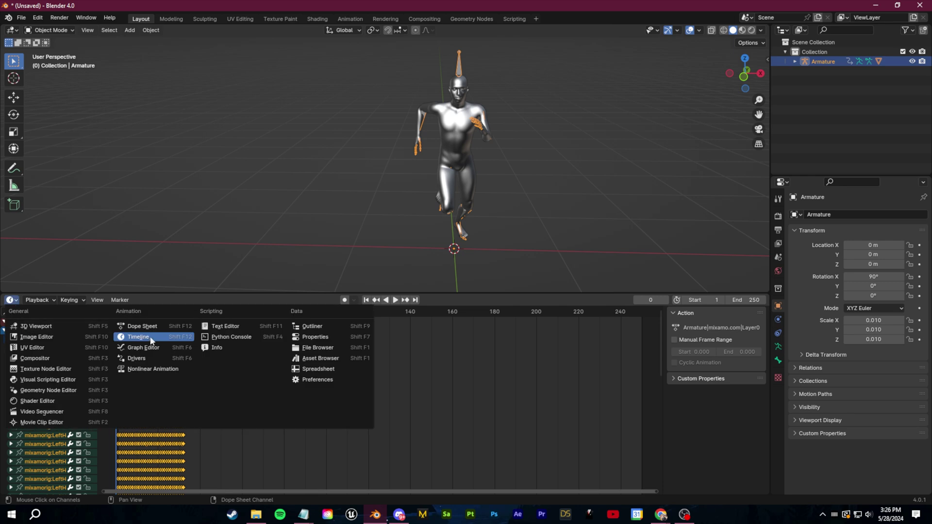
left_click(142, 348)
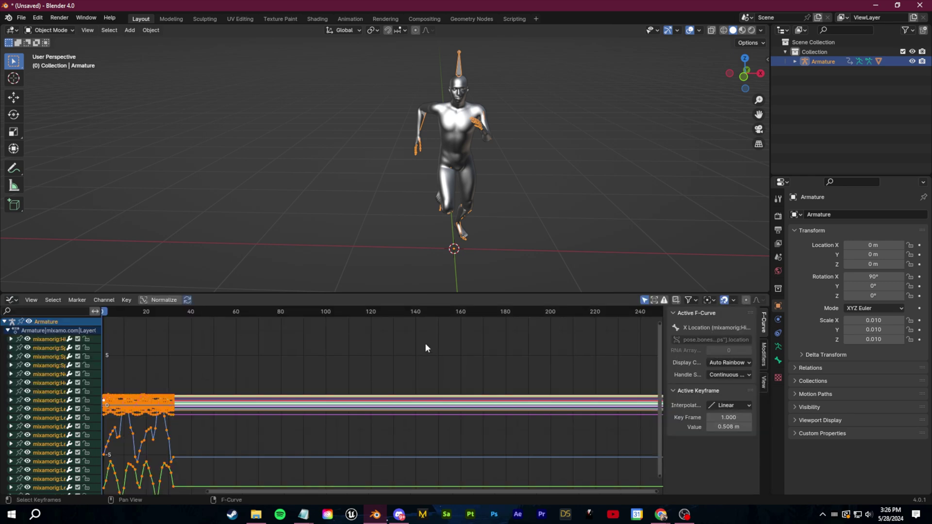
left_click(765, 358)
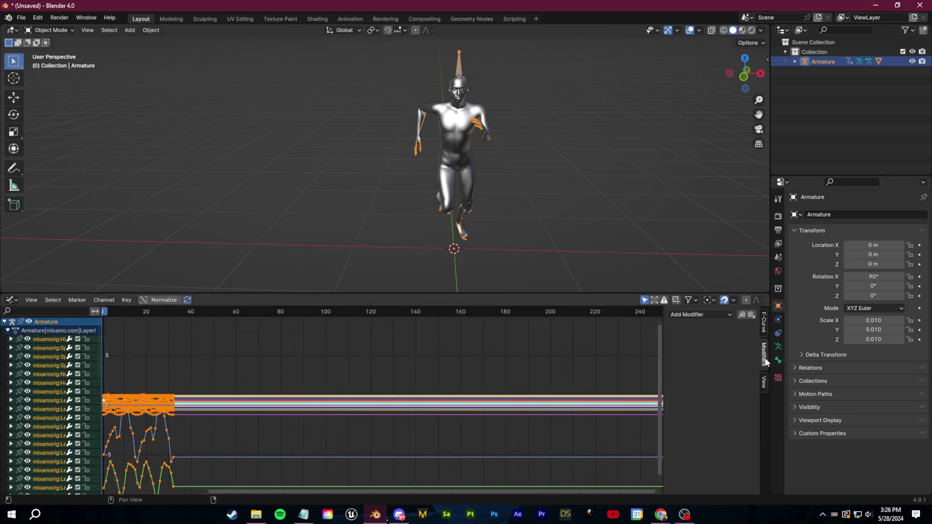
left_click(701, 315)
left_click(707, 357)
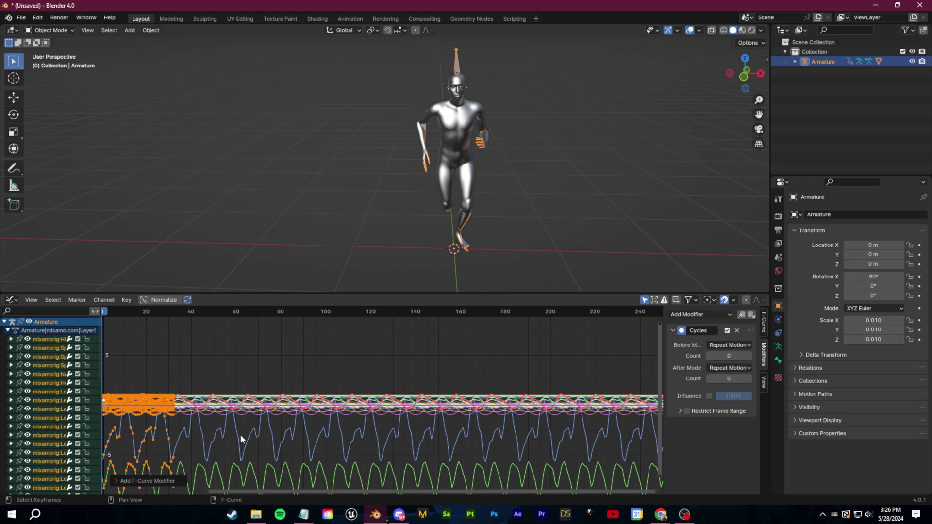
key("space")
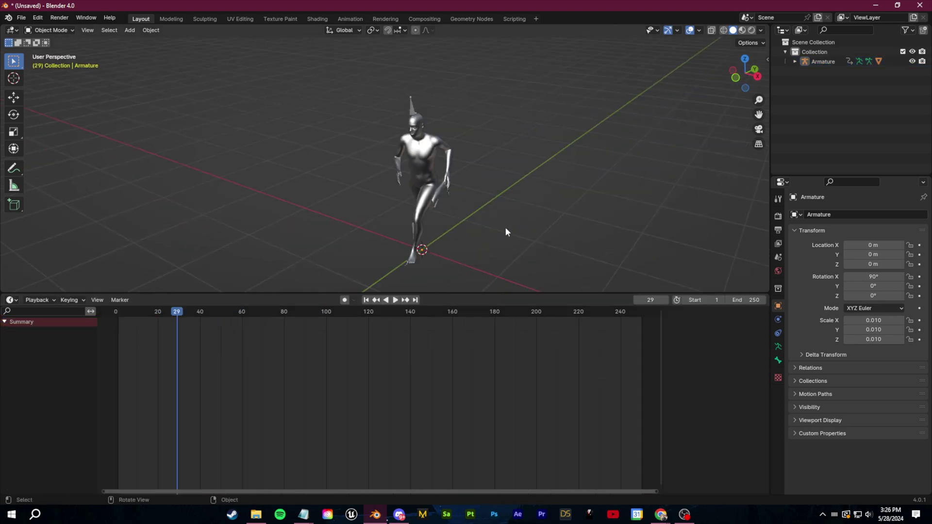
Add a camera to the scene and set its X, Y and Z rotation to 0°
key("shift+a")
mouse_move(442, 156)
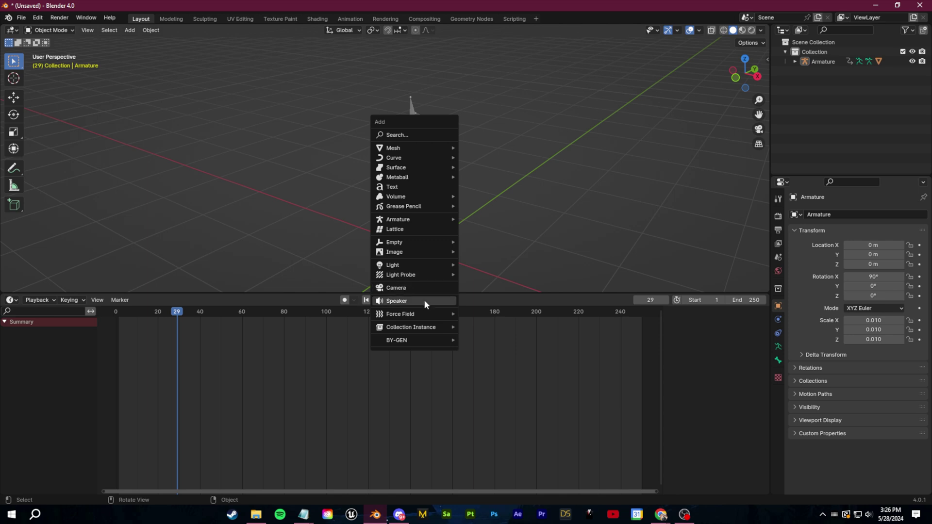
left_click(427, 286)
middle_click_drag(509, 253, 796, 300)
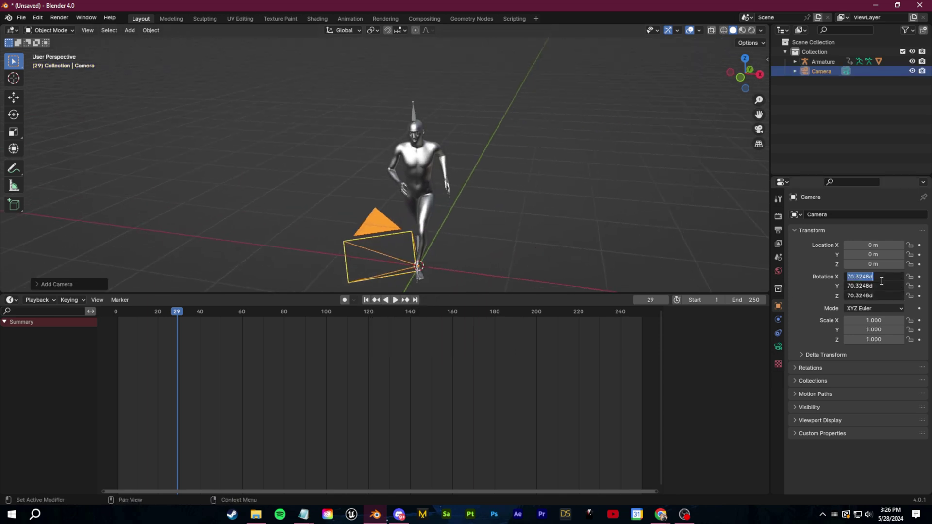
type("0")
key("Return")
Select the Genesis8Male.Shape body mesh and enter Edit Mode on it
middle_click_drag(767, 255, 497, 214)
scroll(437, 172, "up", 4)
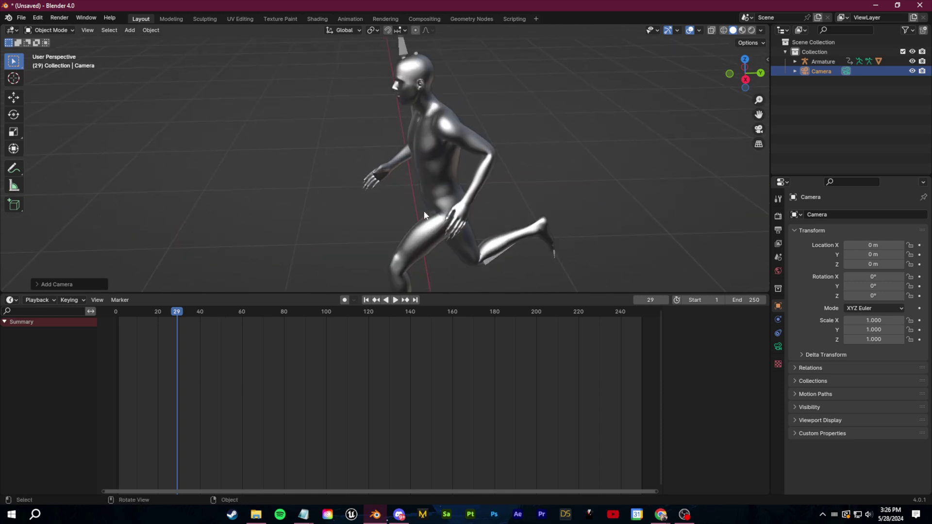
left_click(440, 147)
middle_click_drag(429, 189, 452, 209)
scroll(465, 222, "up", 3)
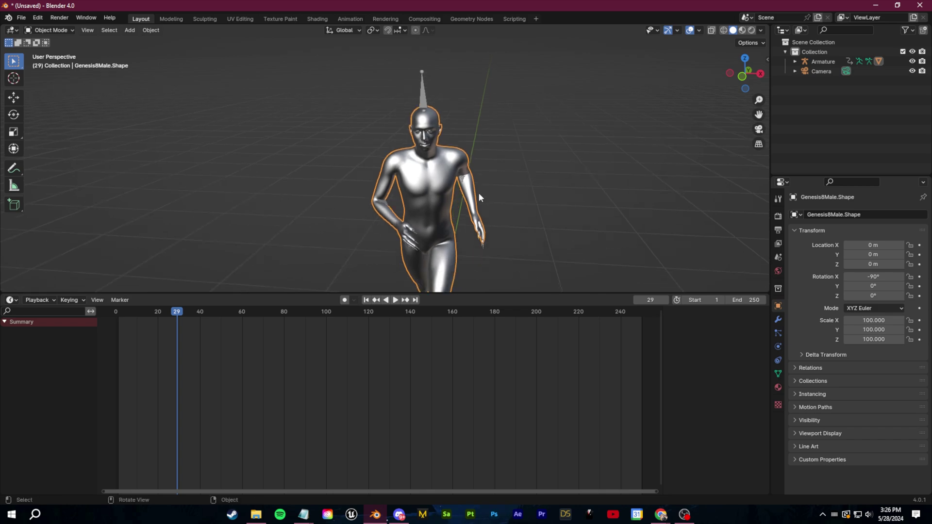
key("Tab")
middle_click_drag(487, 205, 489, 207)
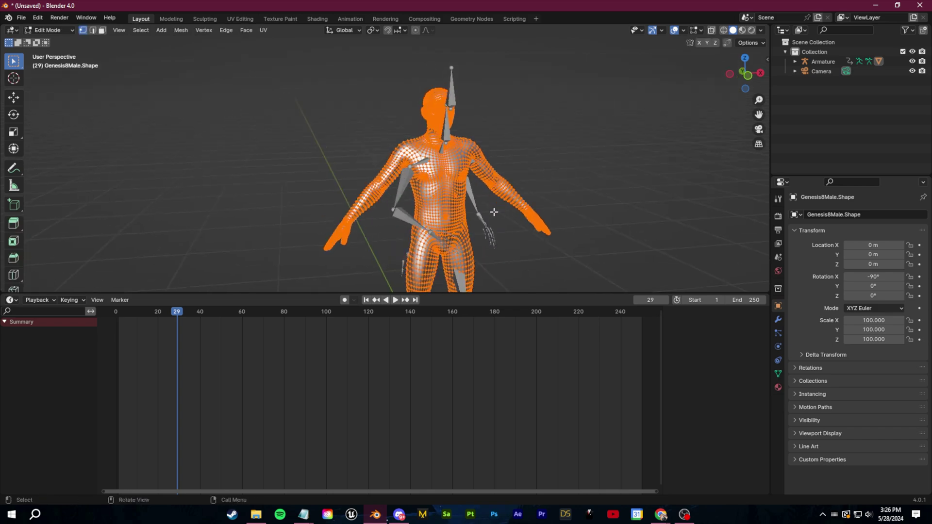
Select a single vertex at the upper center of the character's chest
scroll(491, 209, "up", 4)
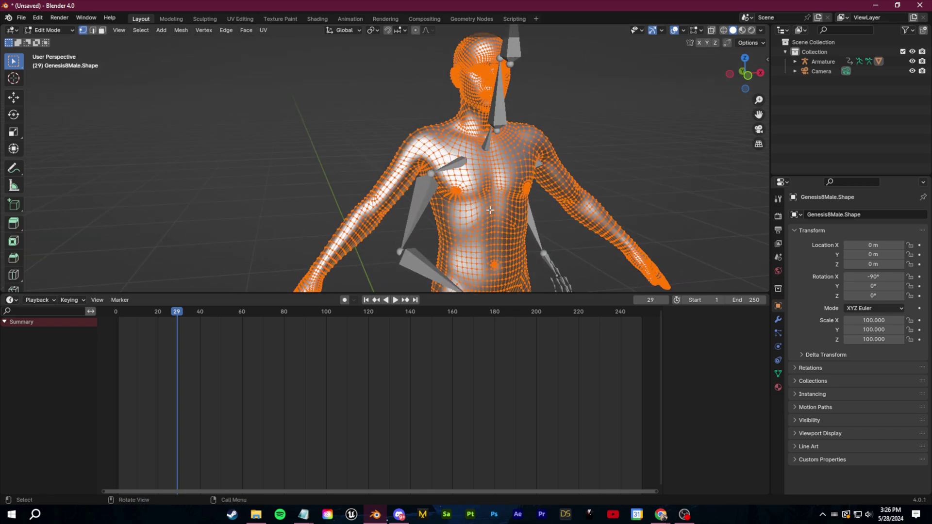
middle_click_drag(531, 182, 388, 159)
scroll(386, 159, "up", 3)
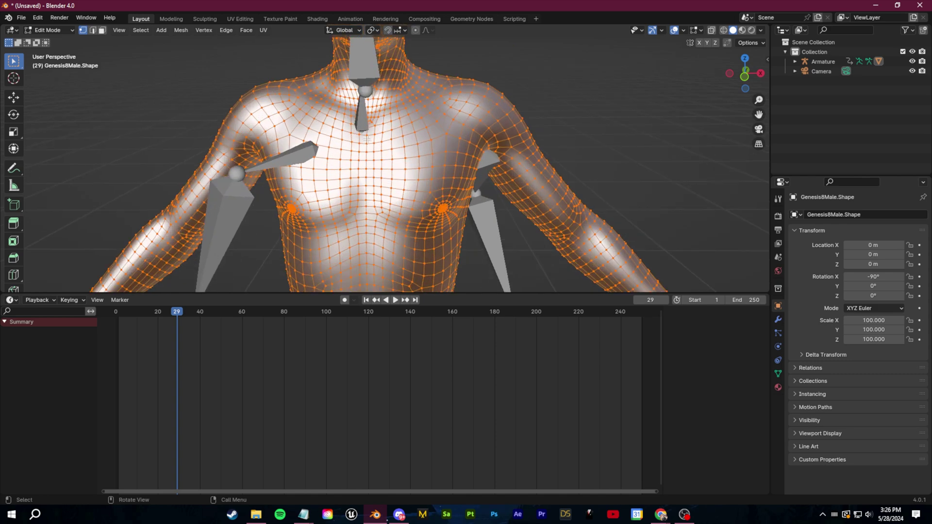
left_click(367, 137)
scroll(386, 151, "down", 7)
middle_click_drag(433, 196, 442, 166, "shift")
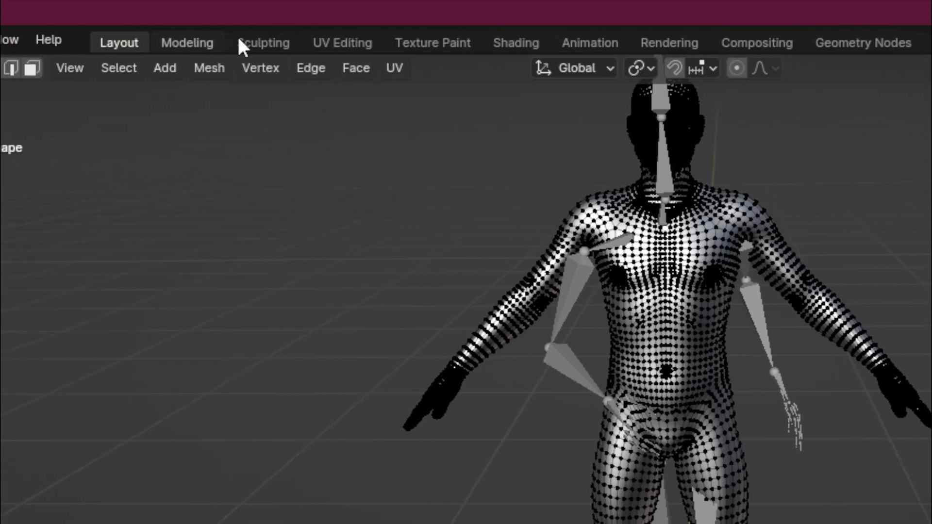
Make the chest vertex the camera's parent with Make Vertex Parent and return to Object Mode
left_click(282, 69)
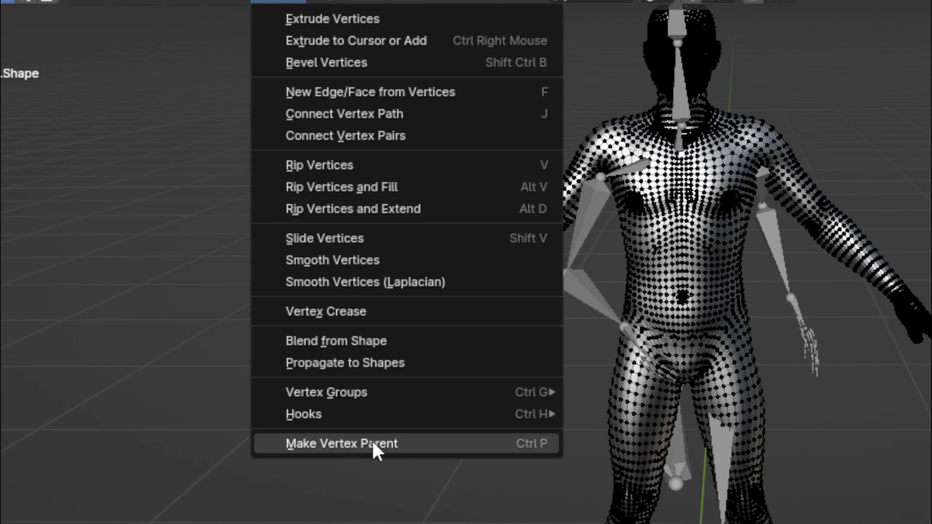
left_click(374, 442)
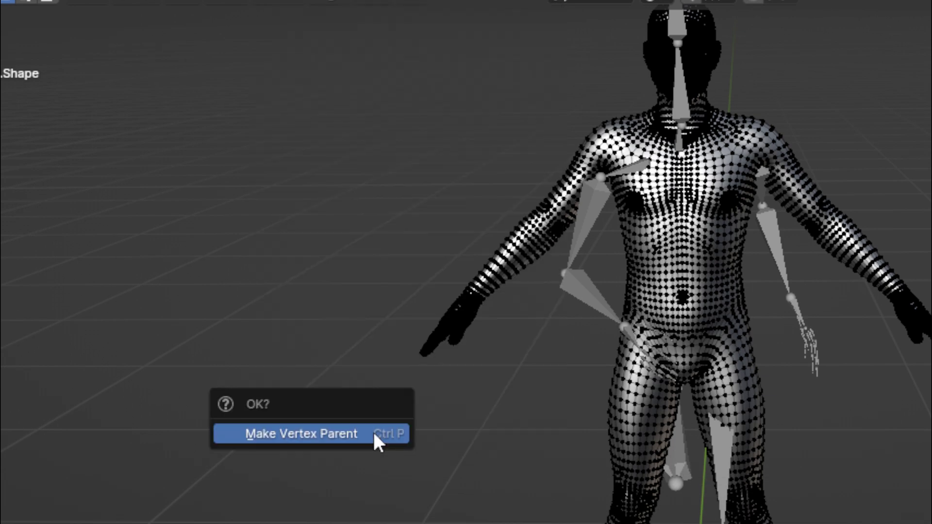
left_click(375, 432)
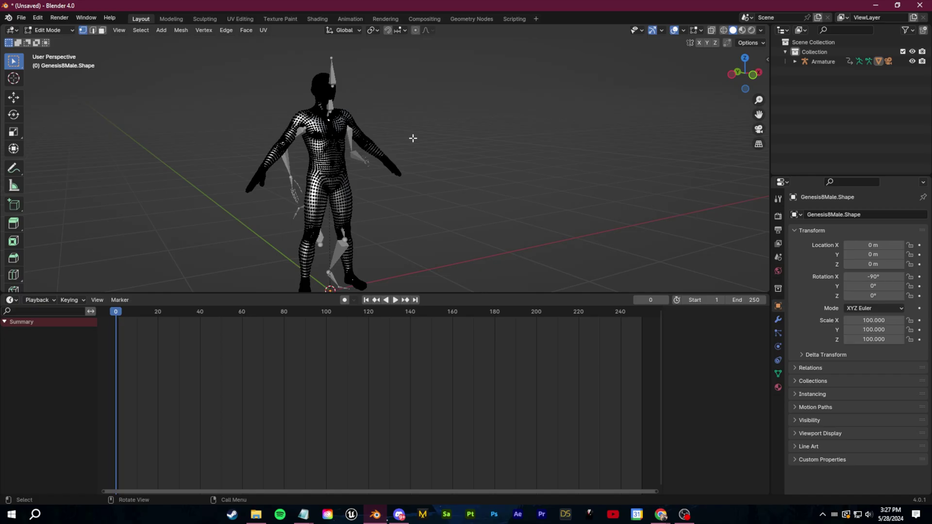
key("Tab")
Rotate the camera to X 91° and Z 180°, and place it at the character's chest at about 1.42 m height
middle_click_drag(399, 189, 430, 207)
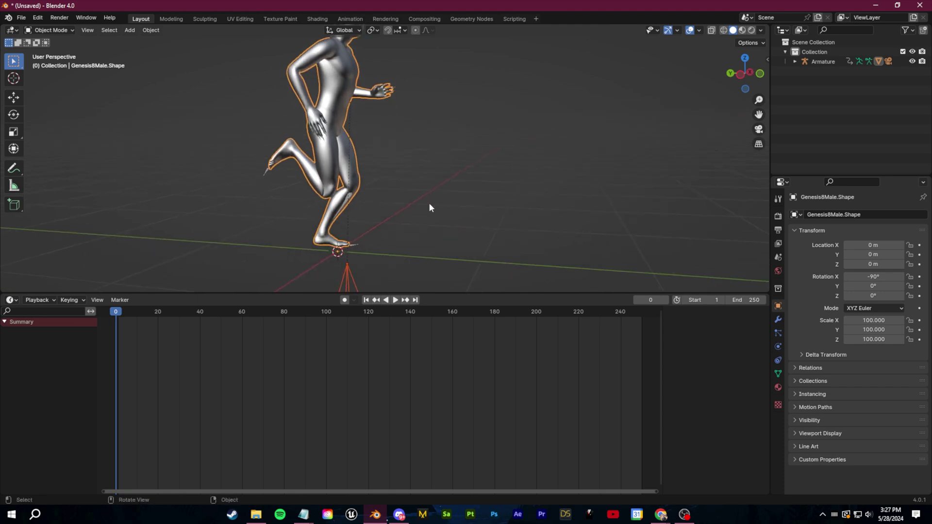
left_click(349, 276)
key("g")
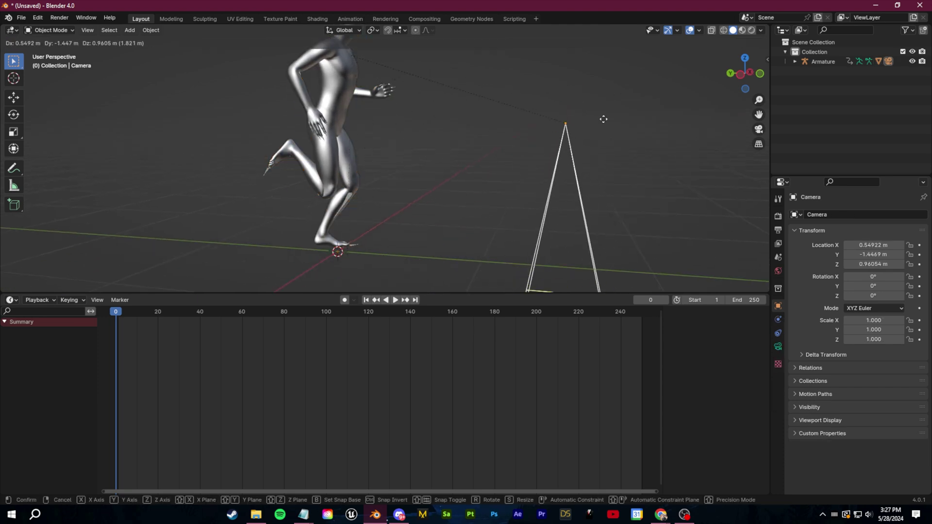
left_click(615, 94)
middle_click_drag(615, 94, 469, 153, "shift")
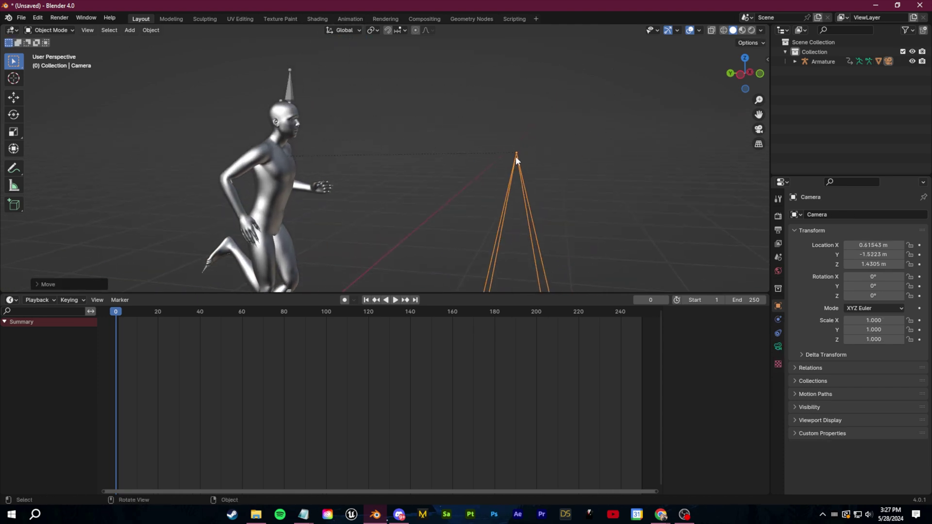
left_click_drag(873, 277, 888, 276)
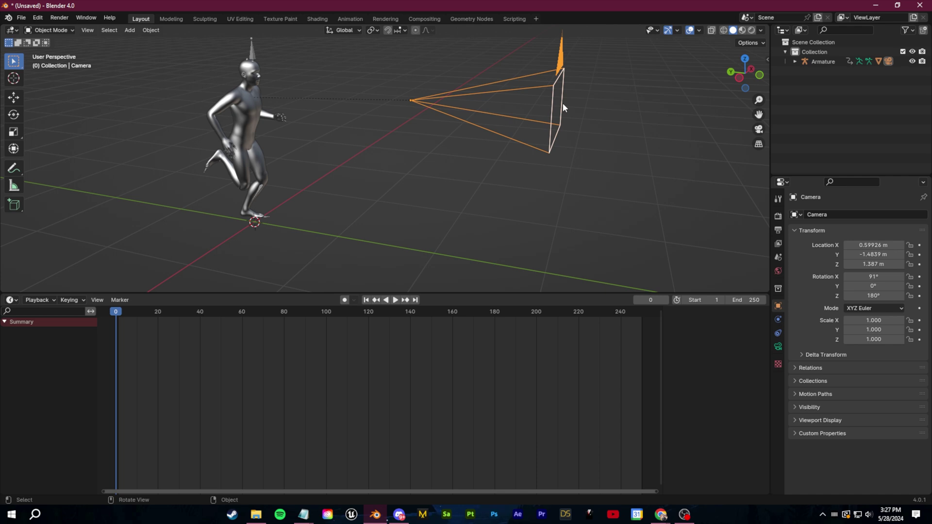
key("g")
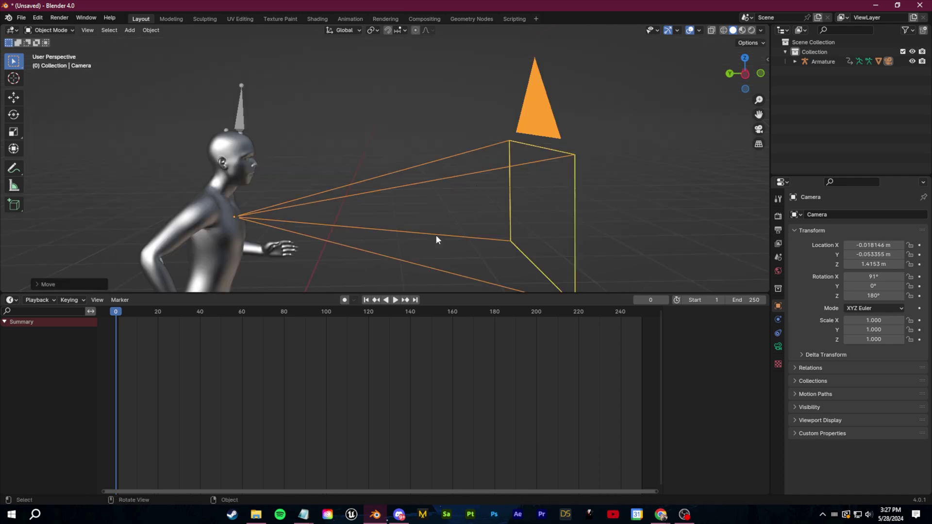
Play the animation to check how the parented camera follows the runner's chest
scroll(436, 235, "down", 7)
key("space")
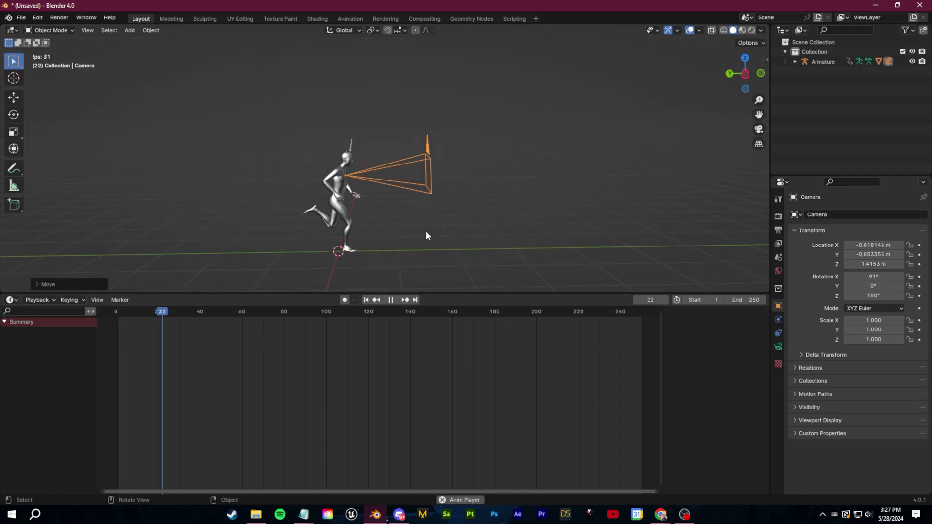
middle_click_drag(426, 231, 212, 222)
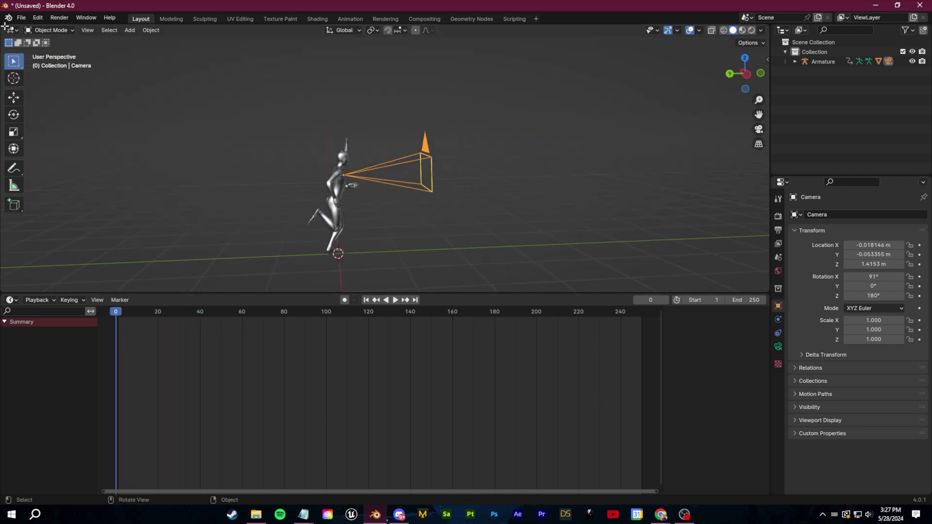
Split the 3D viewport into two side by side, expand the Armature hierarchy, and show the camera view in the second viewport
left_click_drag(4, 25, 385, 87)
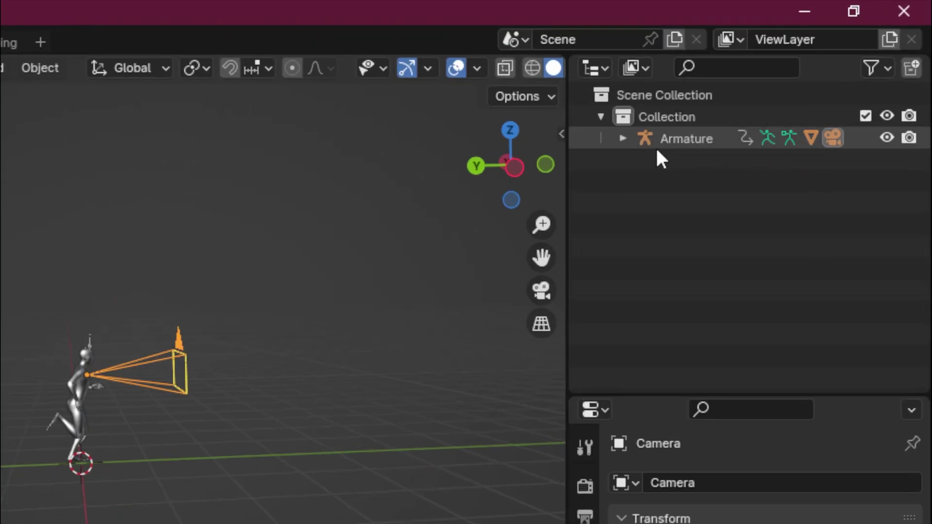
left_click(630, 138)
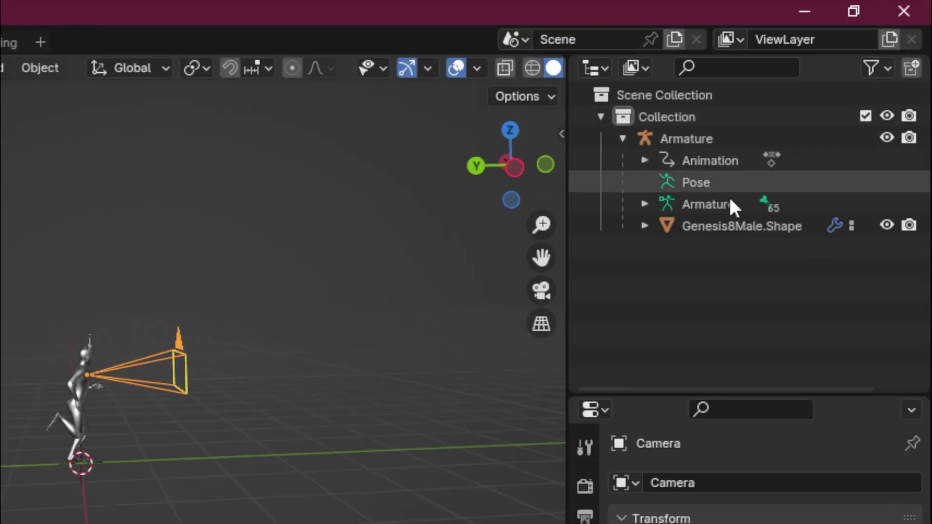
left_click(742, 226)
left_click(542, 291)
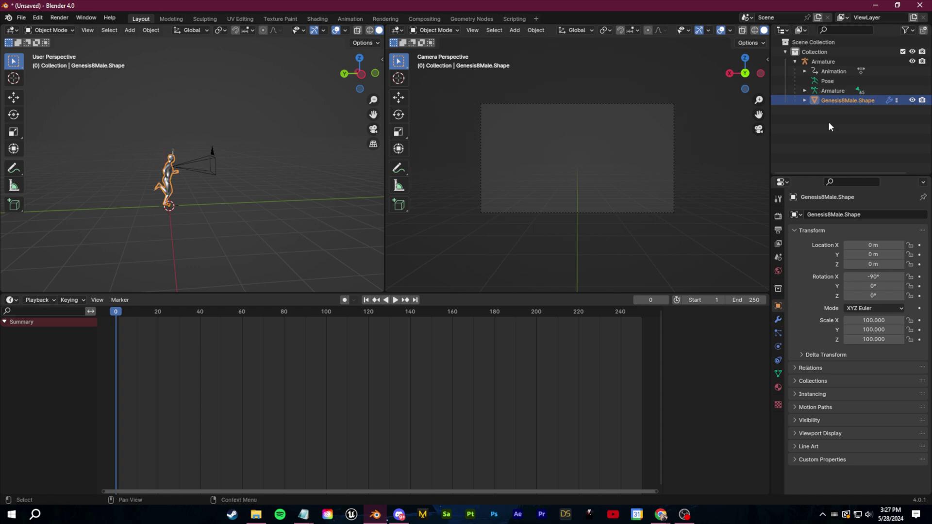
Set the chest camera's lens unit to Field of View at 97.9° and play back the shot
left_click(841, 138)
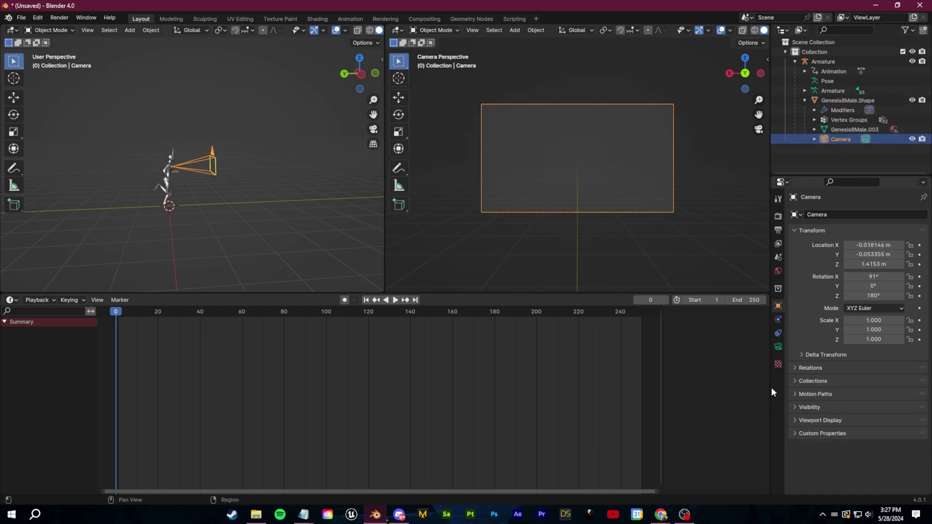
left_click(777, 347)
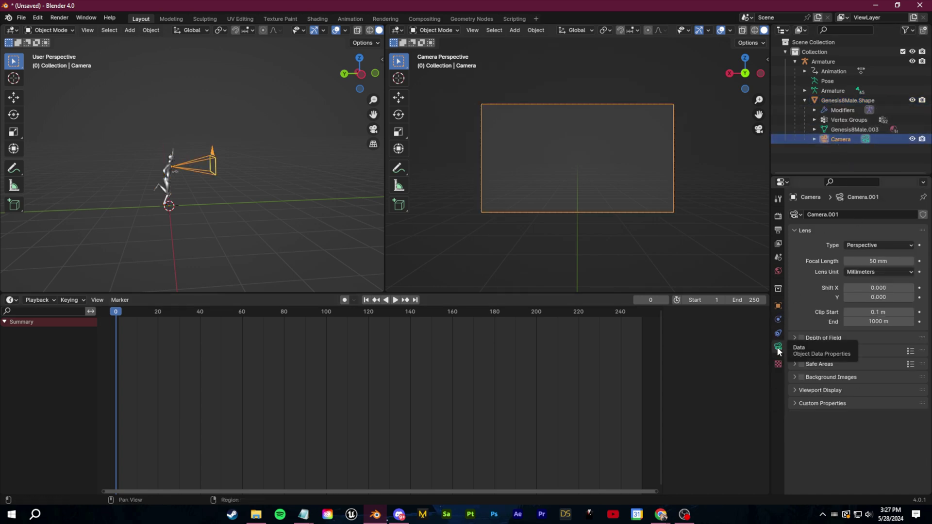
left_click_drag(878, 261, 855, 261)
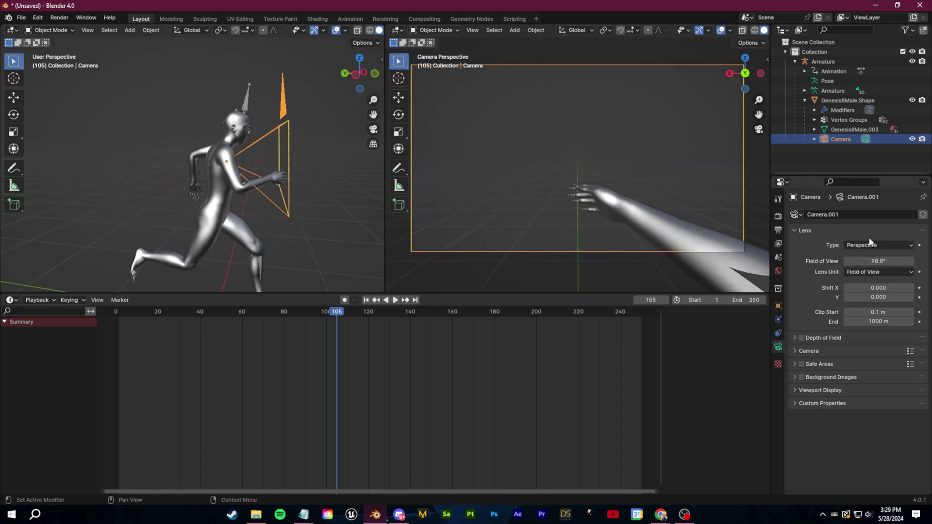
left_click_drag(887, 261, 882, 262)
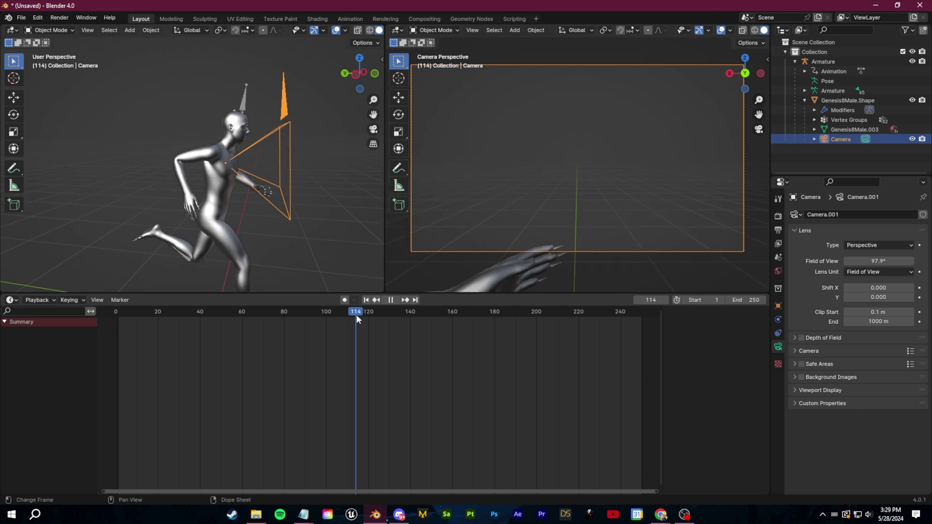
key("space")
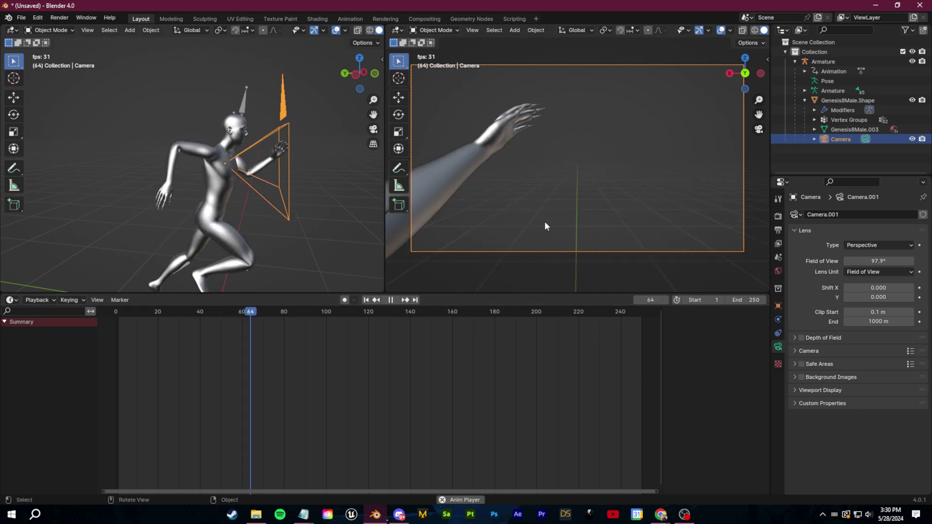
key("space")
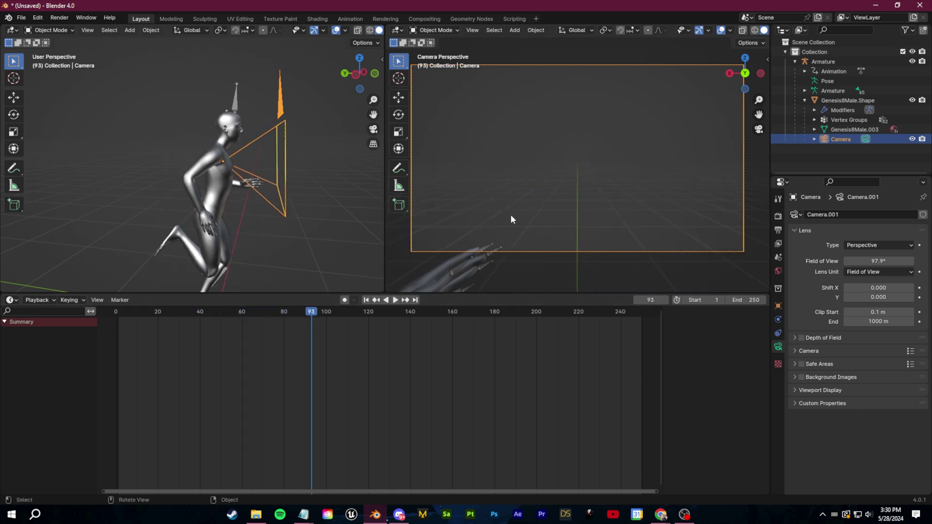
Duplicate the chest camera, place the copy farther in front of the character, and make it the active scene camera
key("shift+d")
left_click(334, 155)
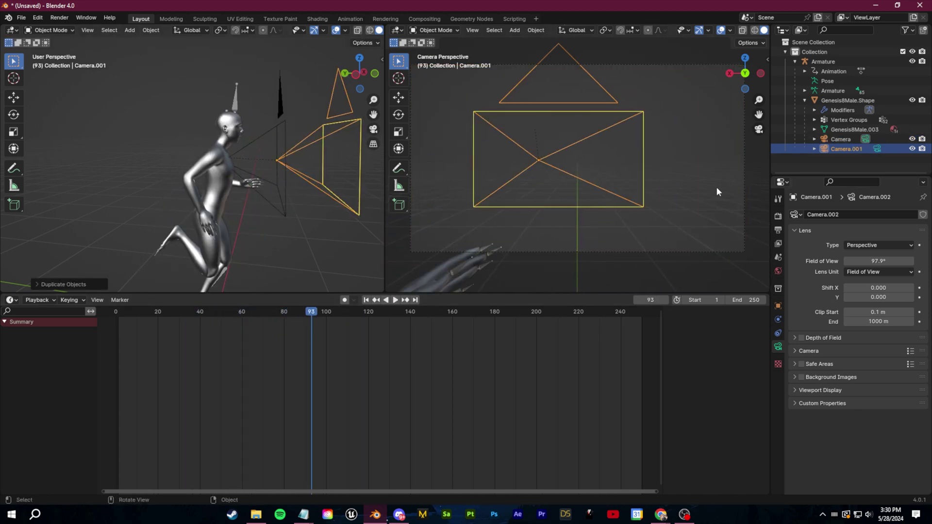
left_click(878, 150)
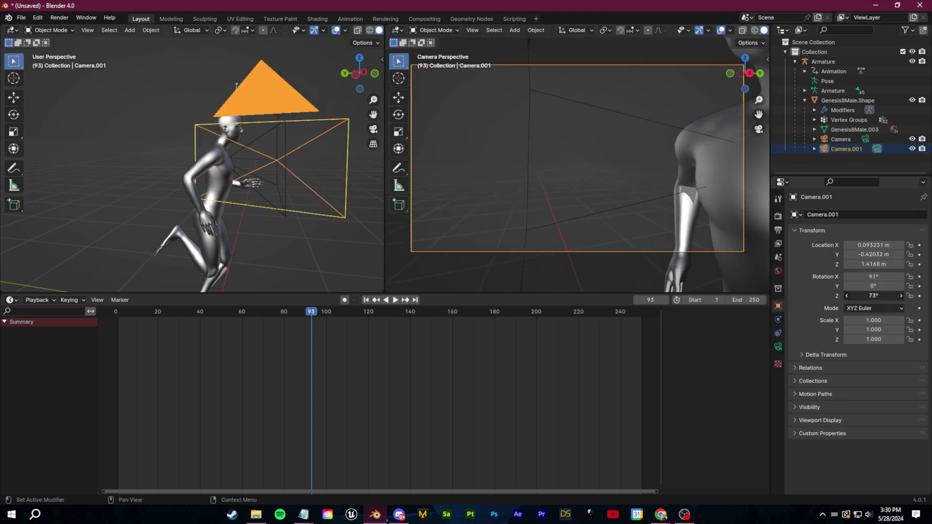
Turn the duplicated camera toward the character's face with Z rotation -7°, raise it to about 1.62 m, and play the shot from the start
left_click_drag(874, 296, 824, 296)
left_click_drag(311, 312, 122, 312)
key("space")
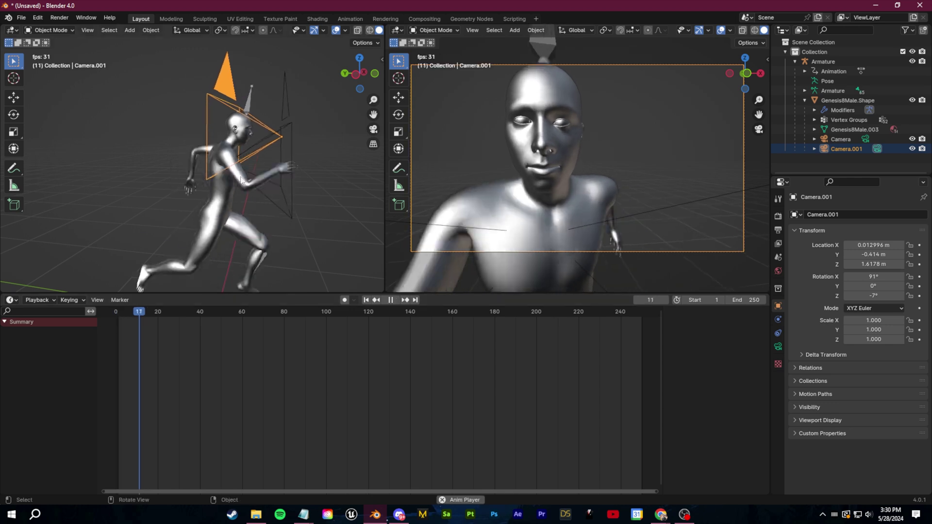
Stop playback and place another copy of the face camera behind the character's head and shoulder
key("space")
key("g")
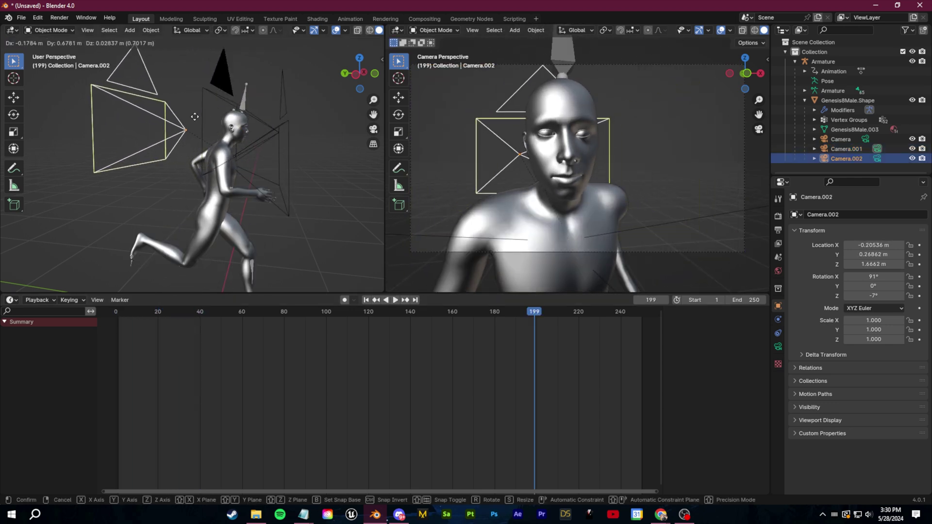
left_click(193, 119)
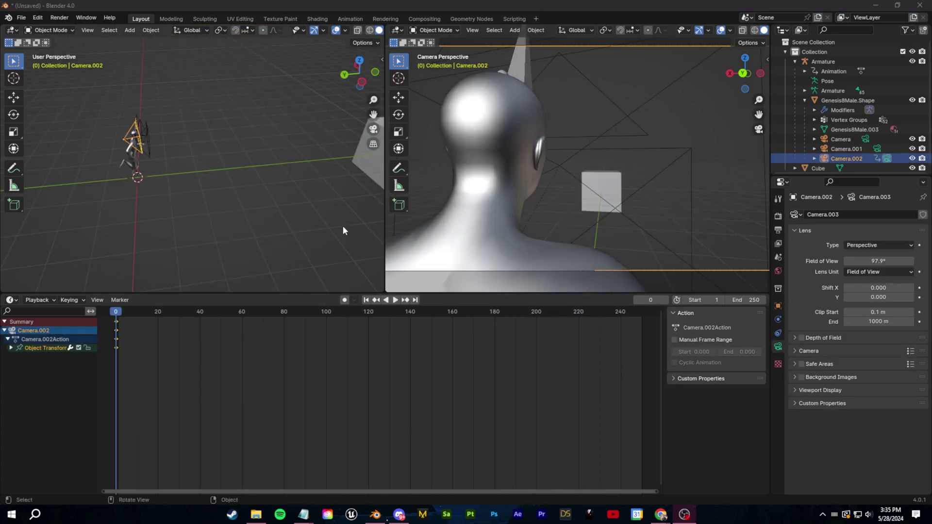
Select the face camera, Camera.001, and set its lens type to Panoramic
middle_click_drag(118, 140, 186, 169)
left_click(135, 137)
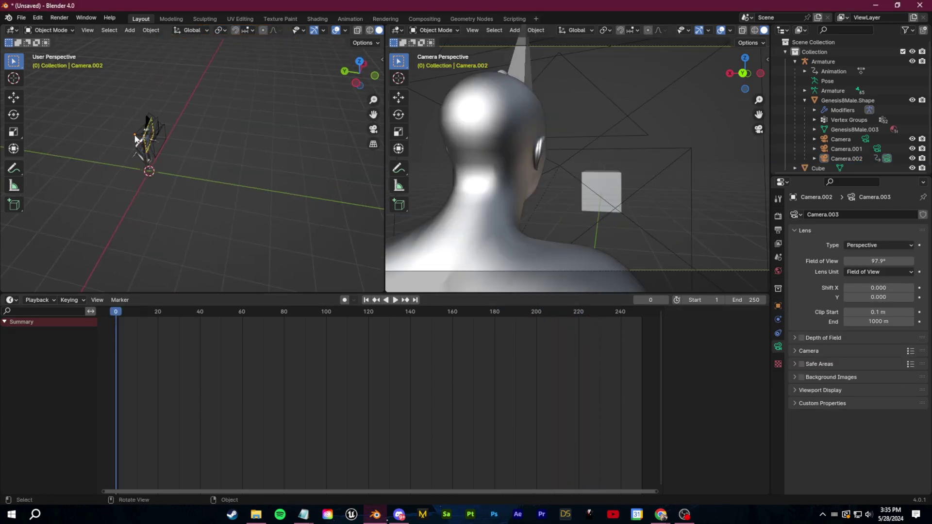
left_click(152, 145)
left_click(161, 154)
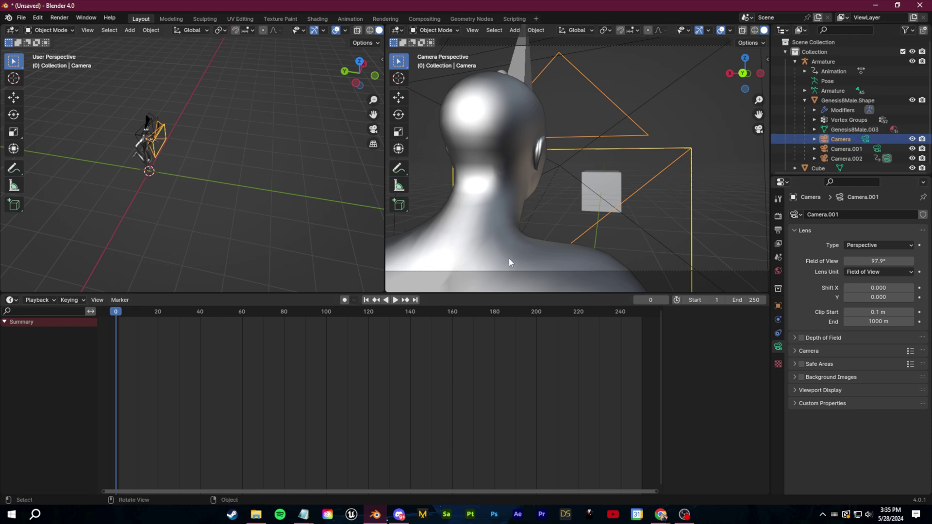
left_click(877, 148)
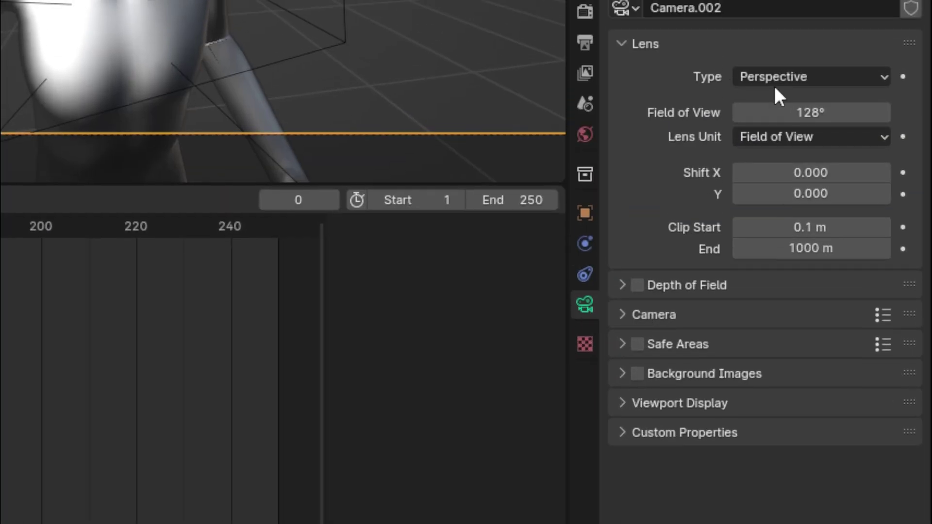
left_click(776, 85)
left_click(779, 149)
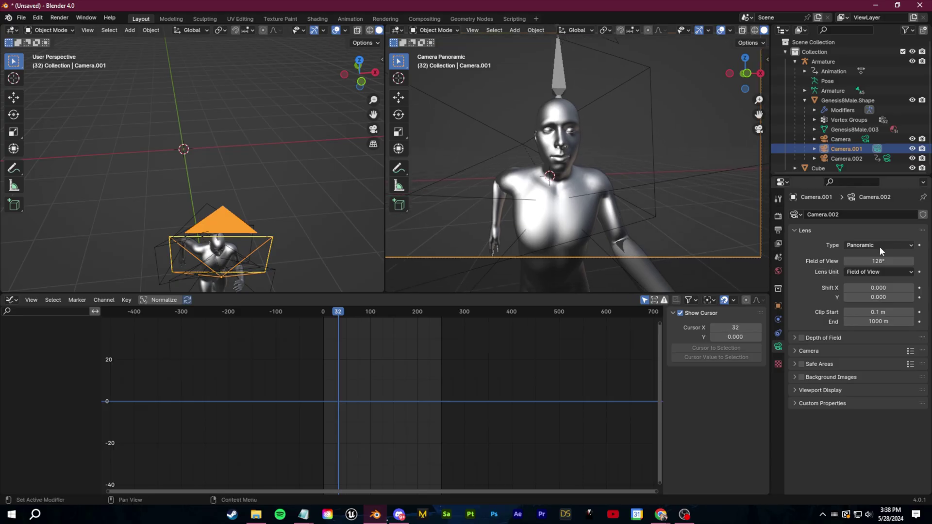
left_click(880, 246)
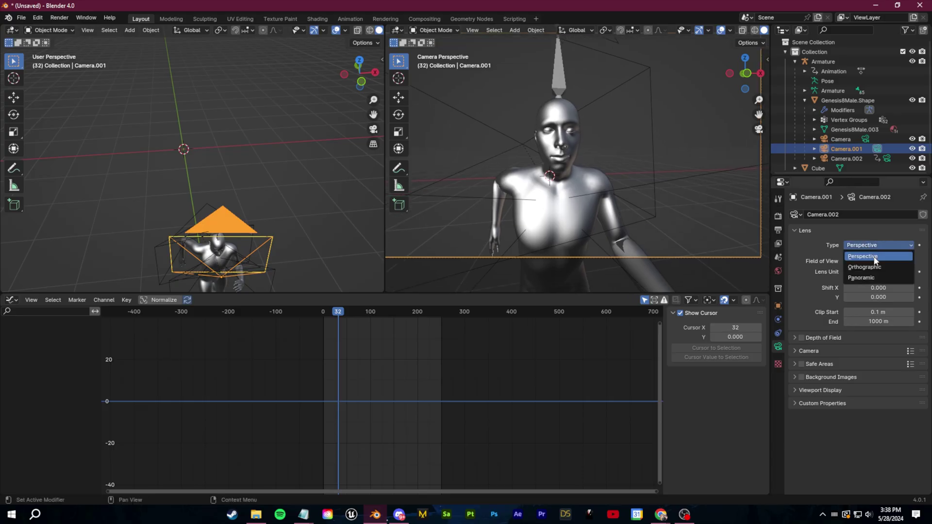
left_click(869, 276)
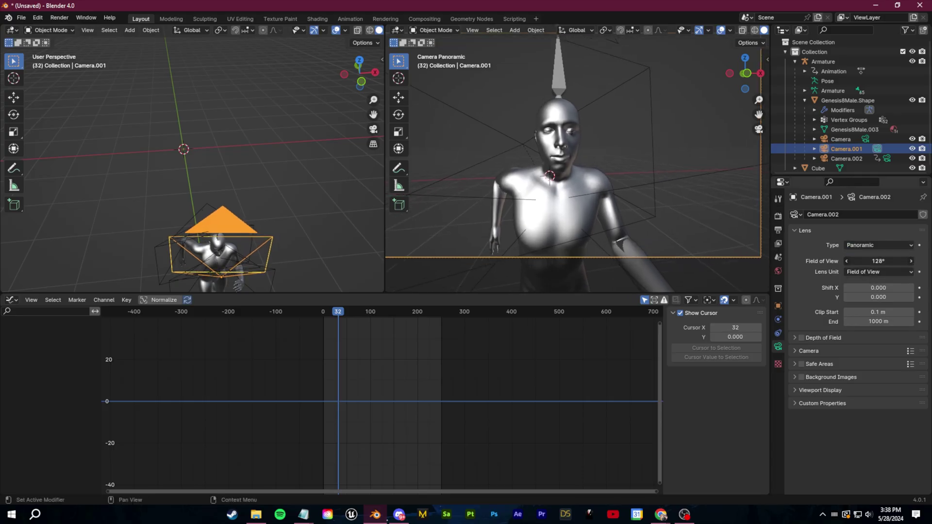
Set the render engine to Cycles and return to the camera's lens settings
left_click(778, 217)
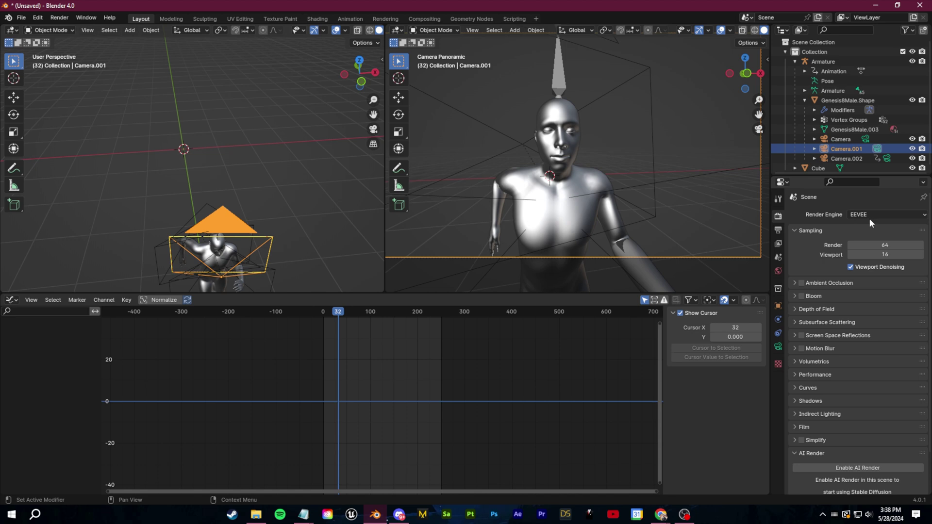
left_click(870, 218)
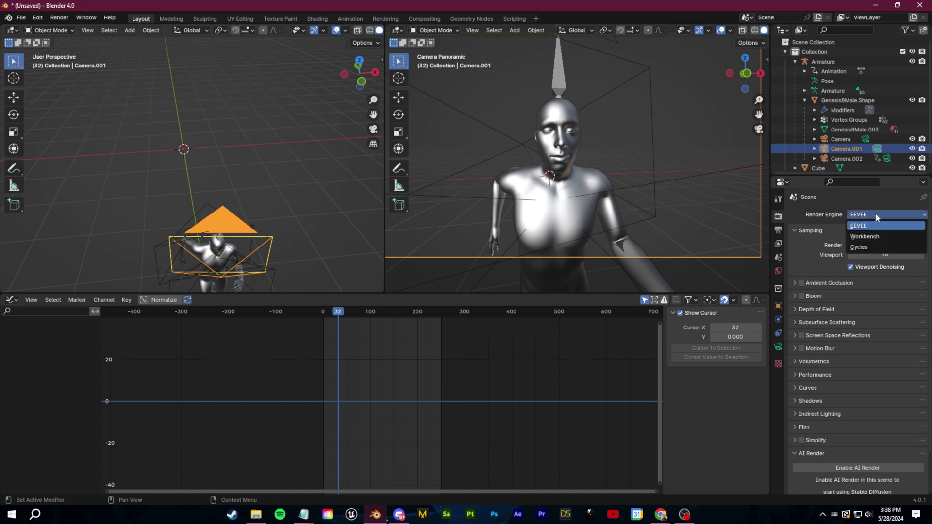
left_click(867, 246)
left_click(778, 347)
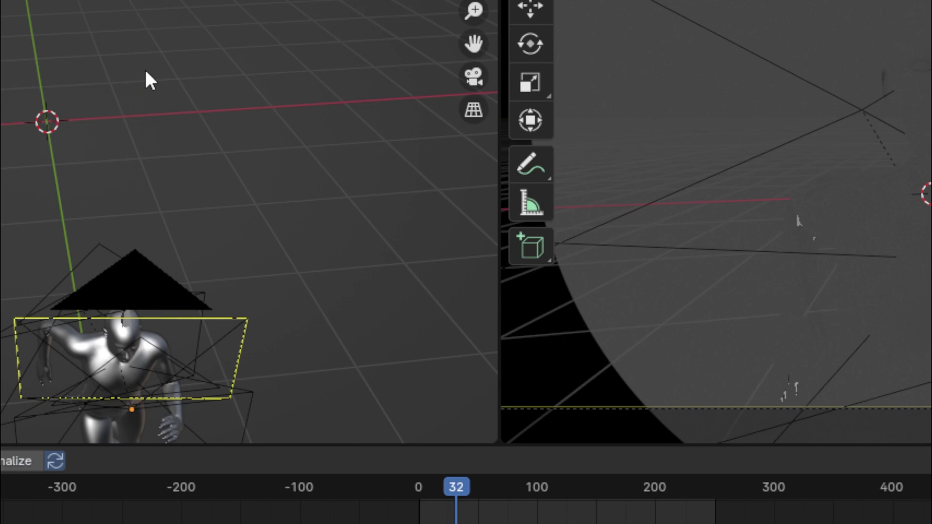
Add a Sun light to the scene and move it off to the character's side
key("shift+a")
mouse_move(213, 81)
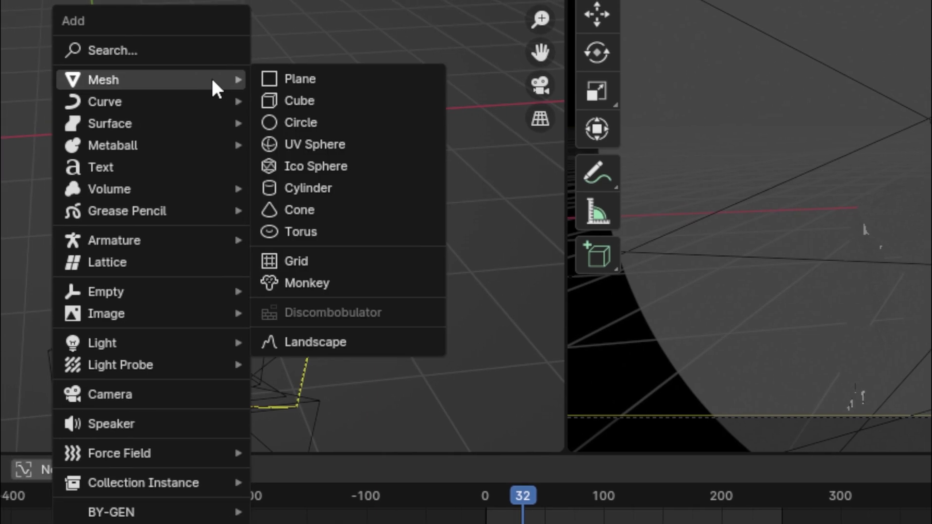
mouse_move(208, 341)
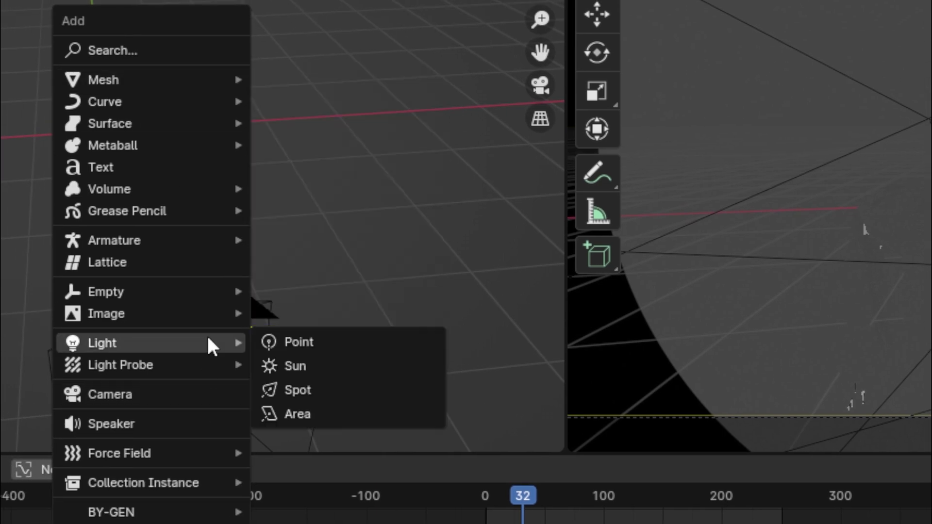
left_click(324, 370)
scroll(274, 214, "down", 2)
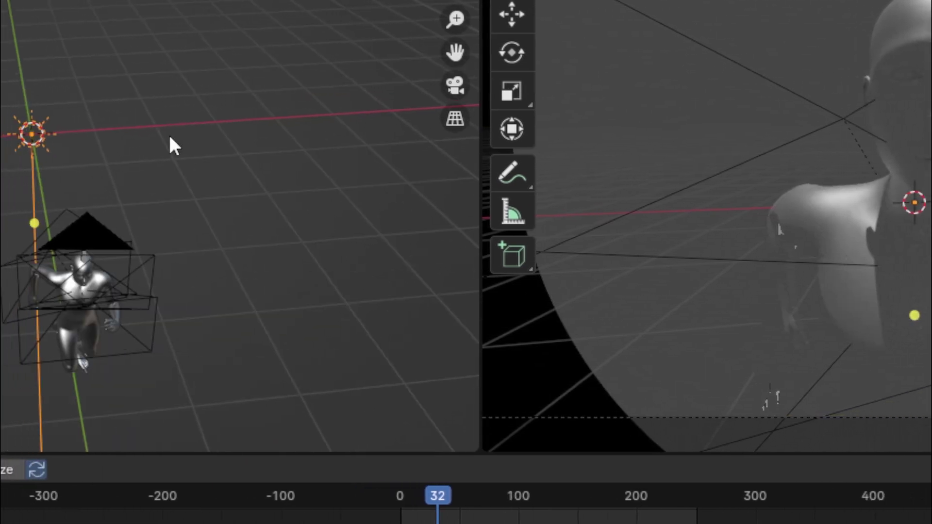
key("g")
left_click(23, 156)
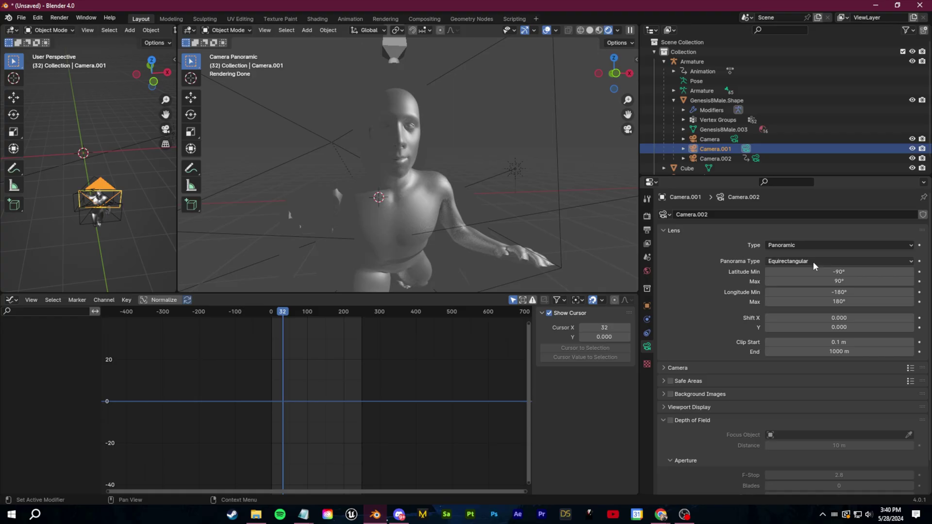
Try the Fisheye Equisolid and Fisheye Lens Polynomial panorama types and adjust the polynomial's K0 value
left_click(814, 261)
left_click(820, 314)
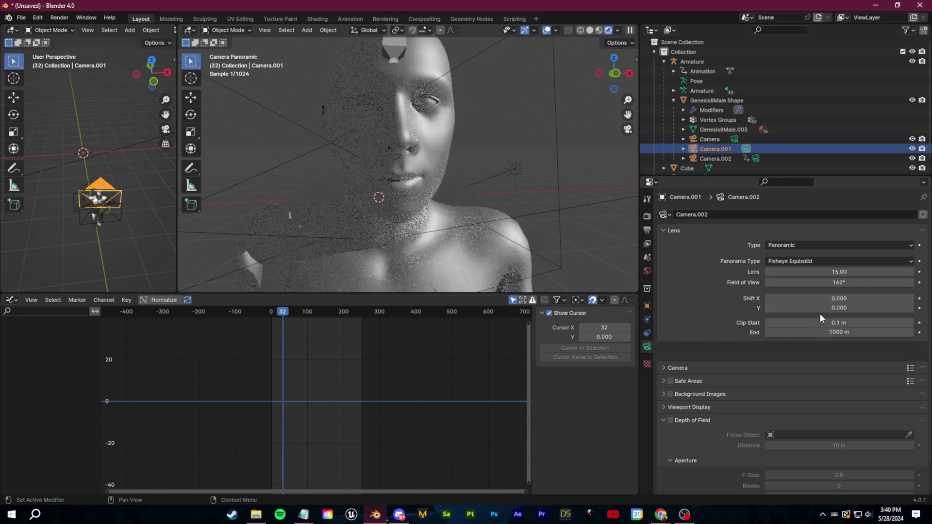
left_click(820, 262)
left_click(825, 327)
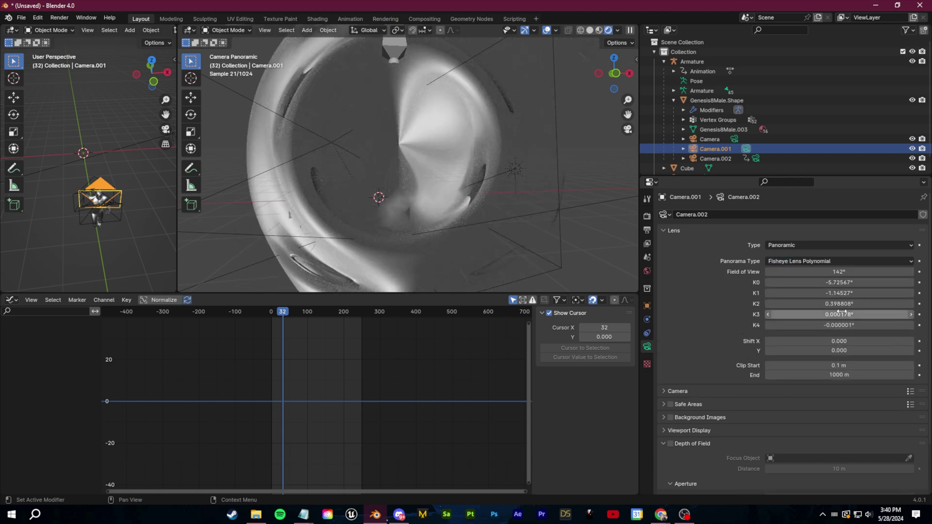
left_click_drag(837, 284, 925, 284)
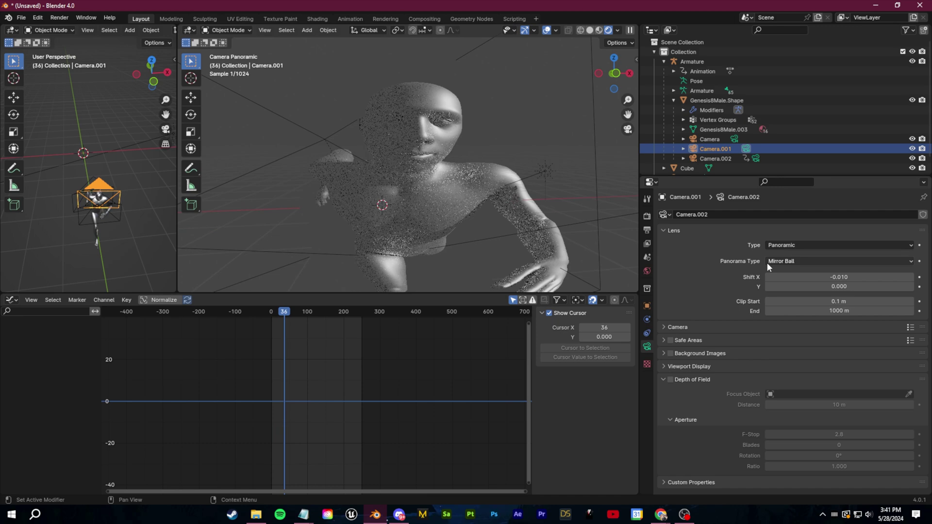
Play back the running shot to examine the character through the Mirror Ball panoramic lens
key("space")
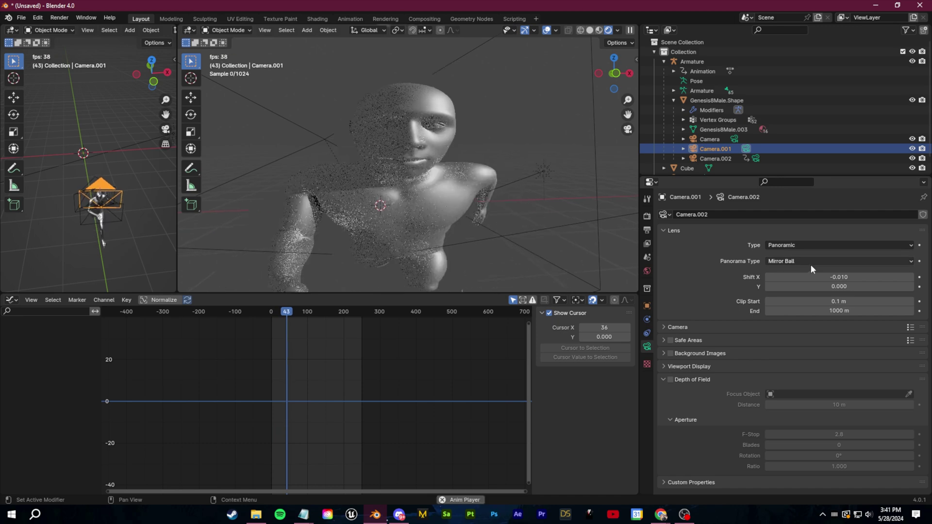
key("space")
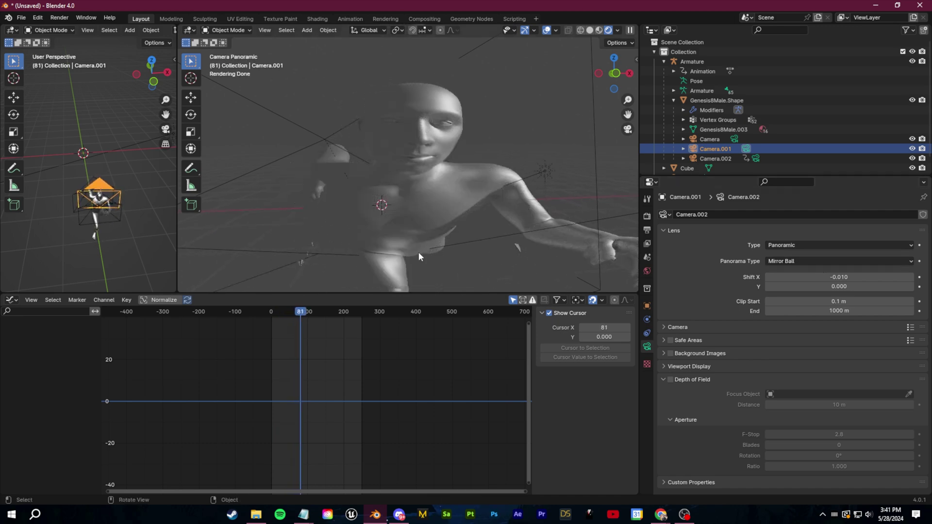
scroll(417, 250, "down", 6)
scroll(434, 244, "up", 6)
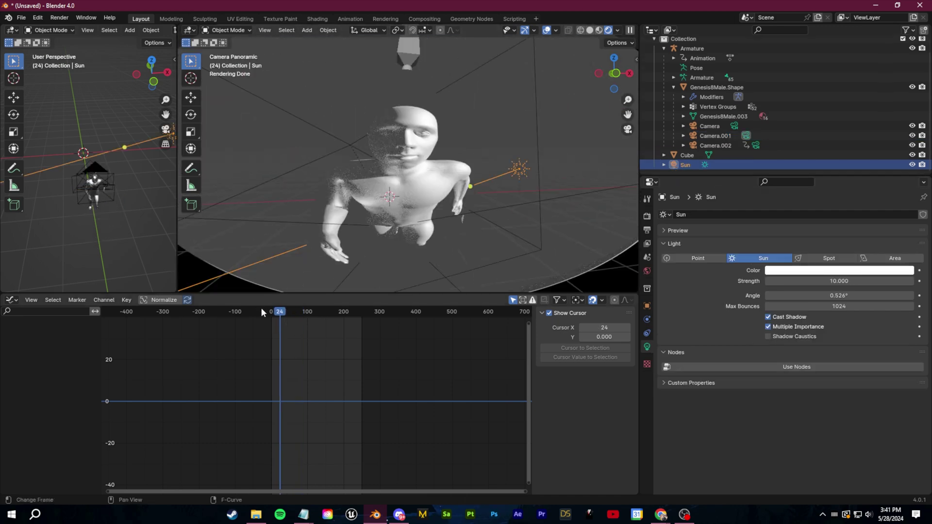
key("space")
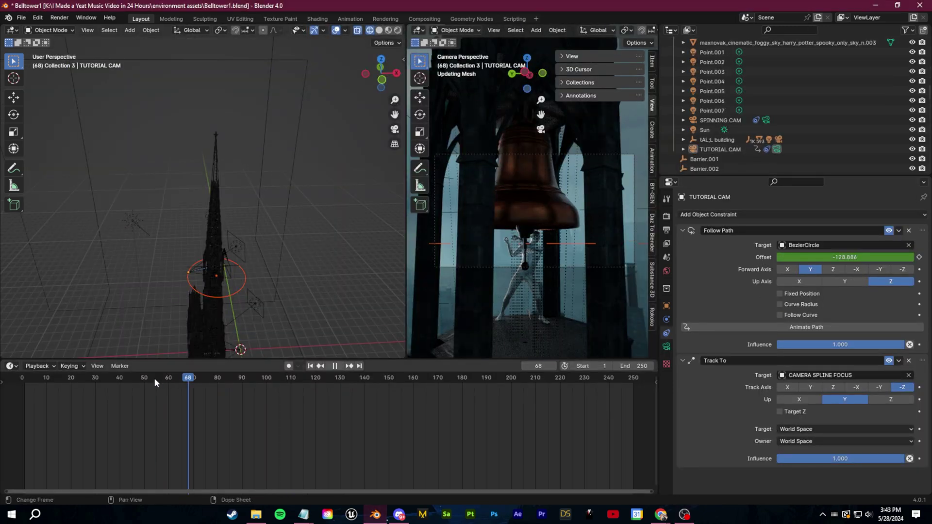
Scrub through the bell tower shot and set TUTORIAL CAM's lens to Panoramic with the Equirectangular panorama type
mouse_move(153, 378)
left_mouse_down()
mouse_move(96, 381)
mouse_move(138, 380)
left_mouse_up()
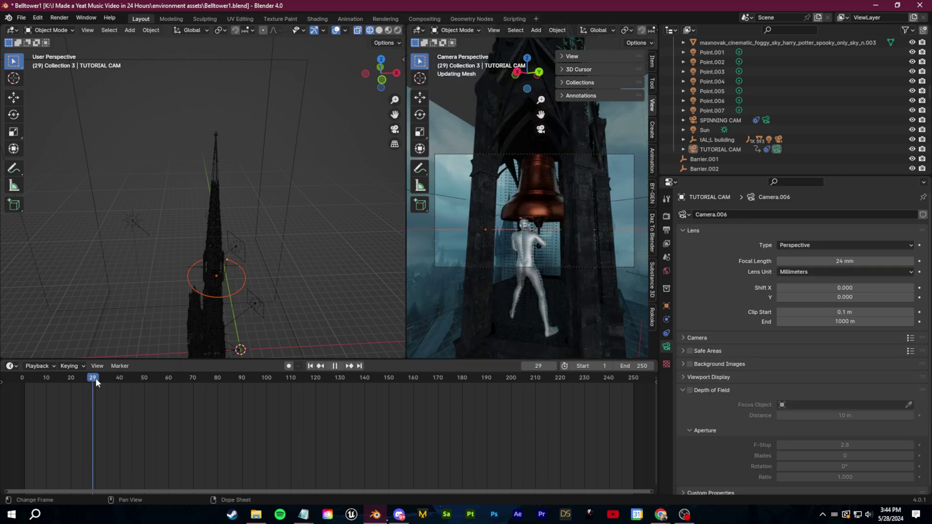
left_click_drag(95, 378, 146, 383)
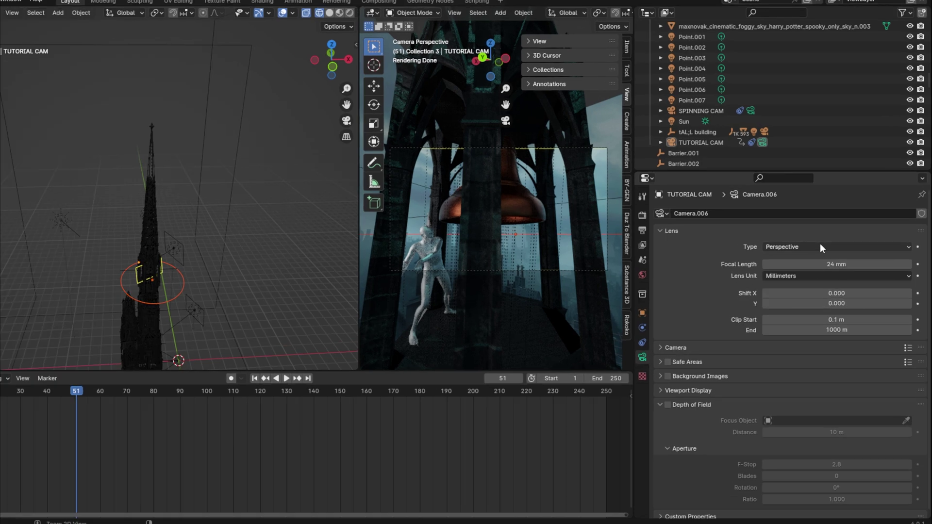
left_click(828, 244)
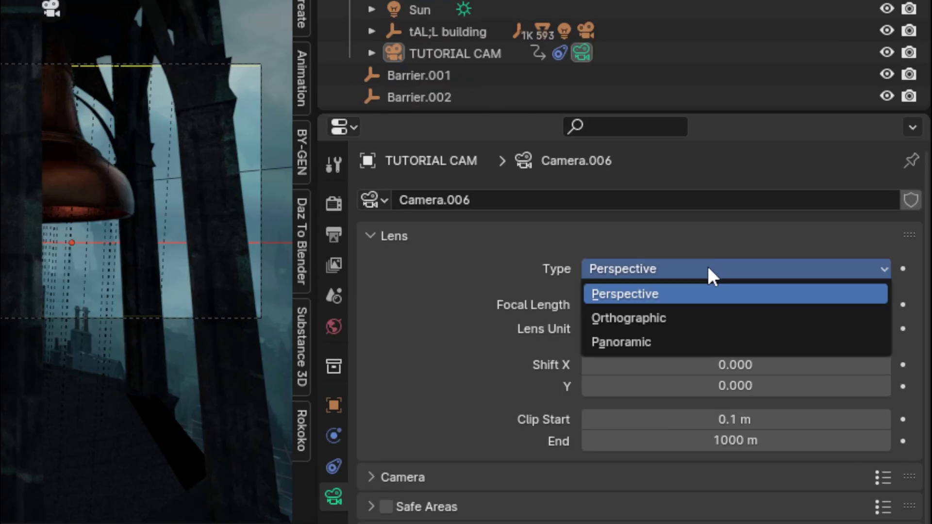
left_click(689, 341)
left_click(690, 305)
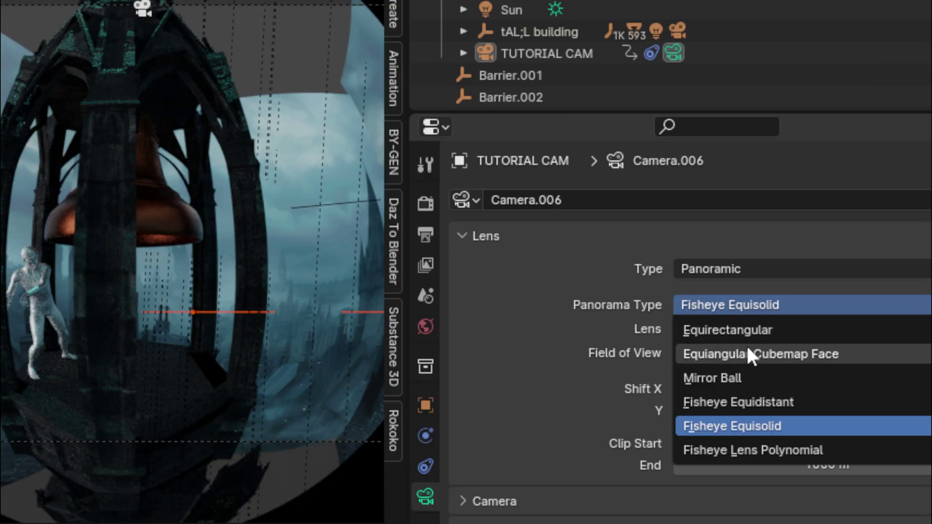
left_click(747, 331)
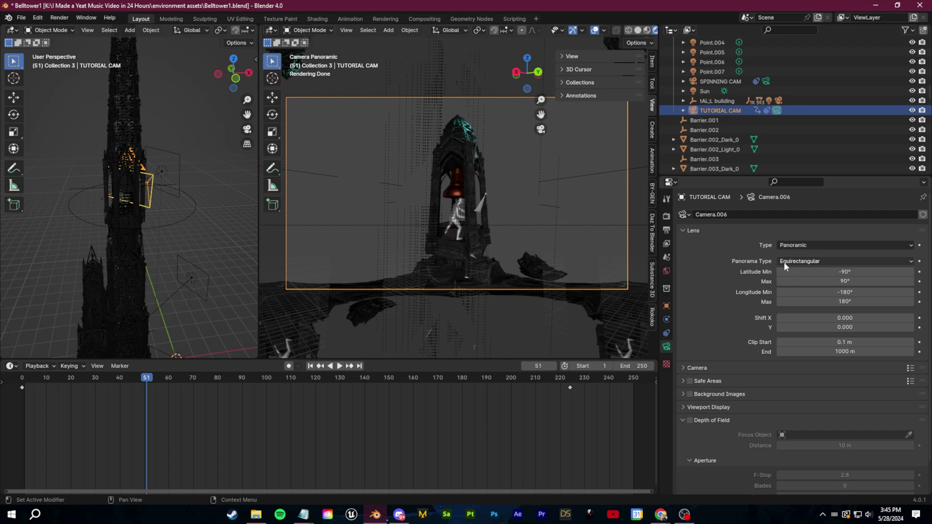
Play and scrub the Equirectangular bell tower shot to examine the distortion around the bell and character
key("space")
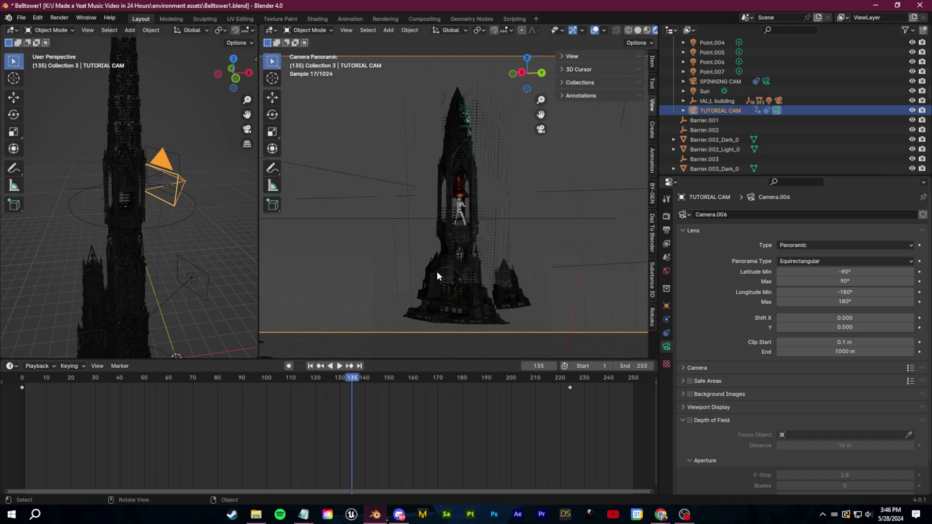
key("space")
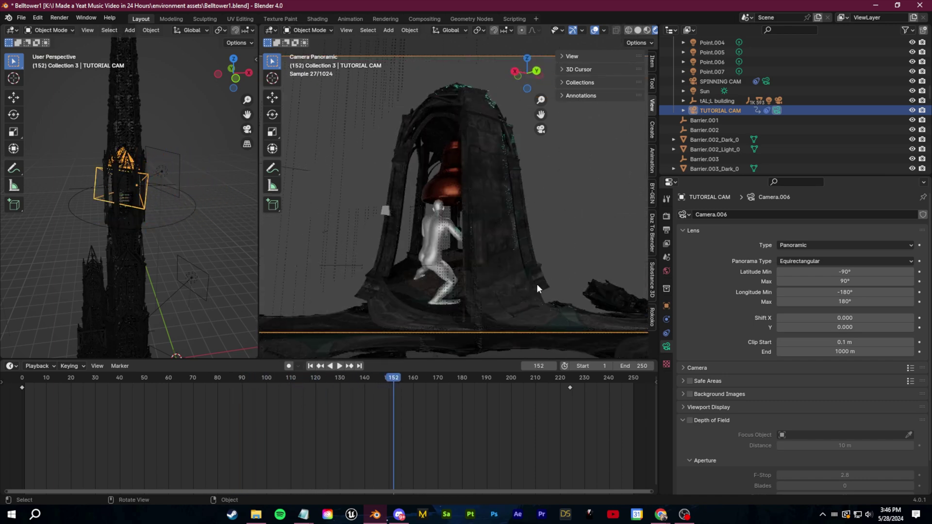
scroll(511, 307, "down", 2)
key("space")
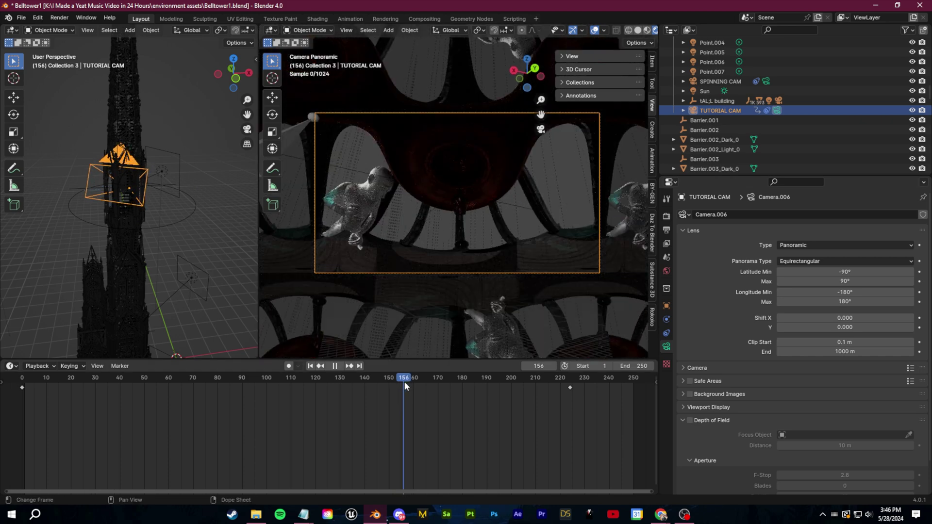
left_click_drag(404, 380, 188, 377)
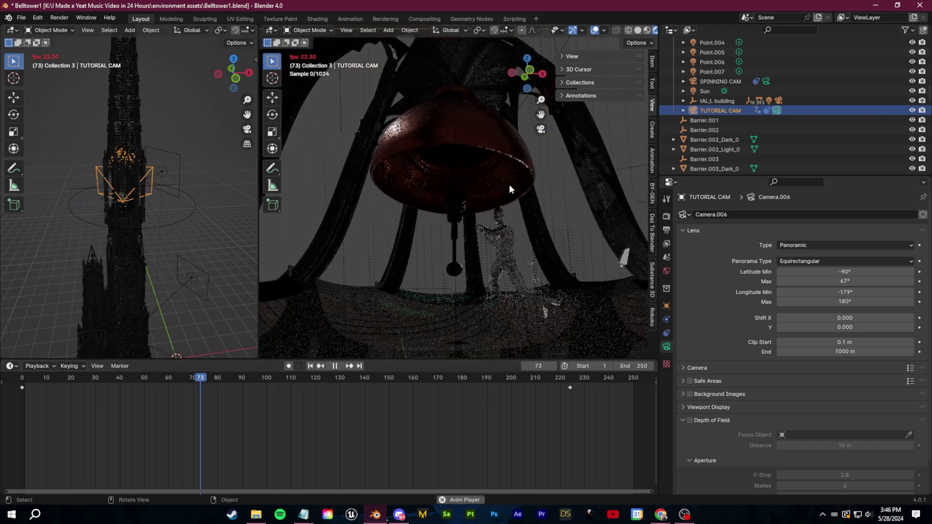
key("space")
left_click_drag(213, 373, 197, 386)
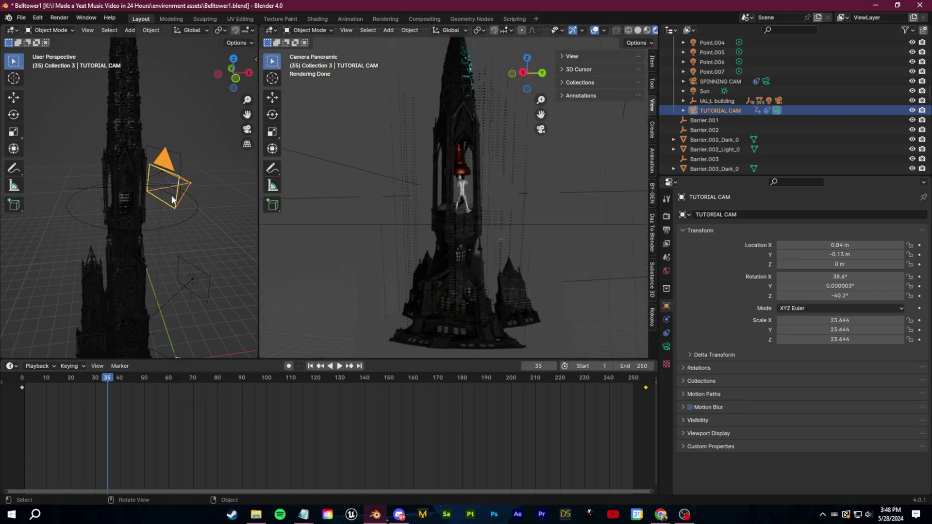
Replay the circling camera move from frame 35, scrub back through it, and deselect the camera
key("space")
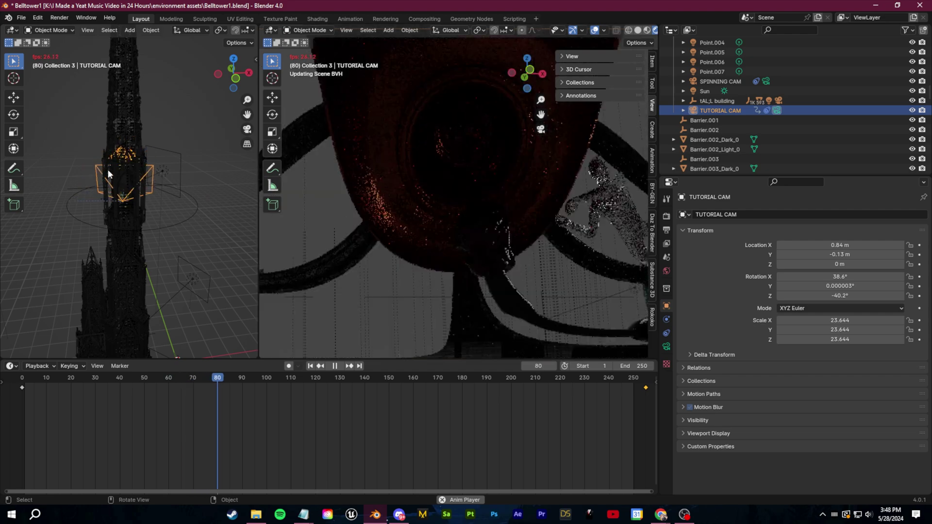
left_click_drag(241, 382, 208, 380)
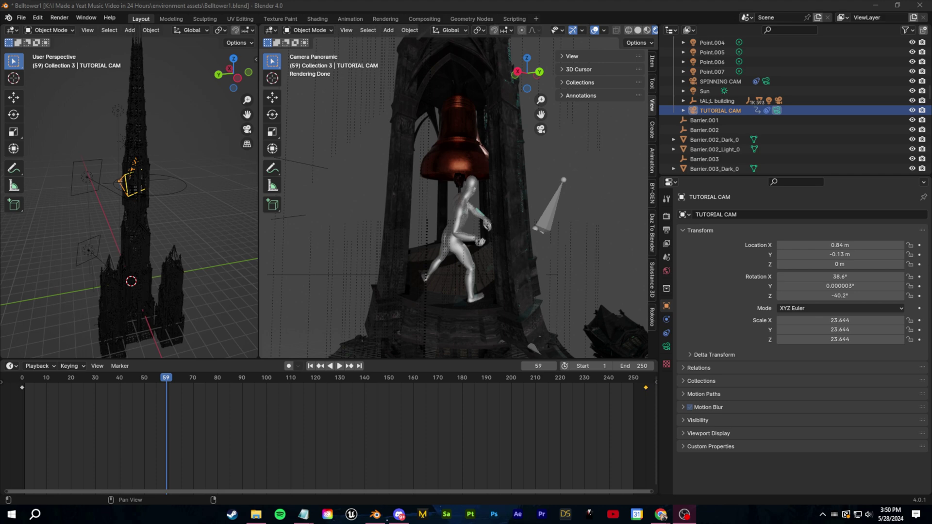
left_click(183, 225)
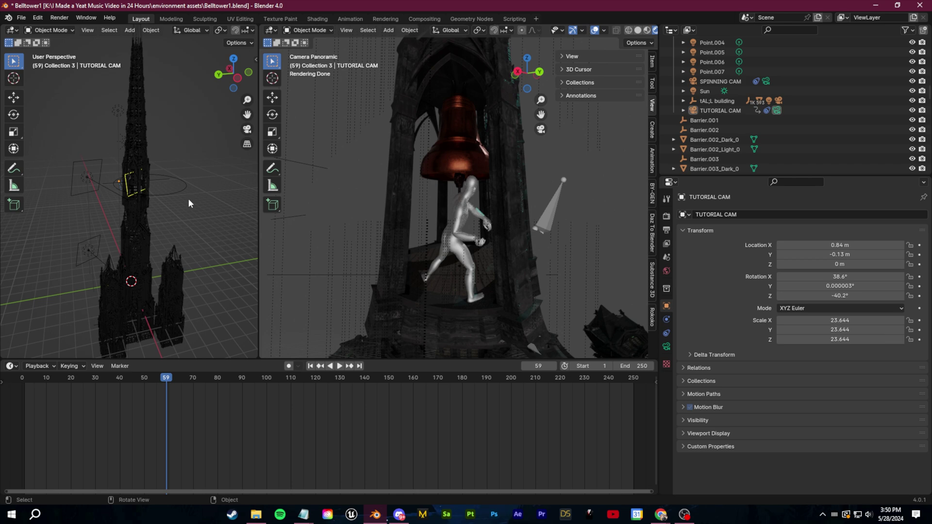
Add a new camera at the 3D cursor and scale it up to about 34.7
middle_click_drag(189, 200, 151, 189)
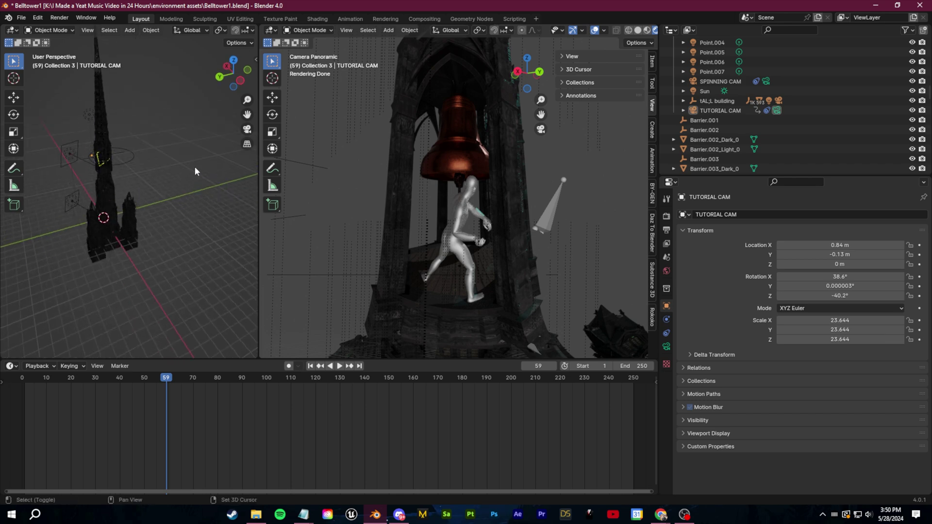
key("shift+a")
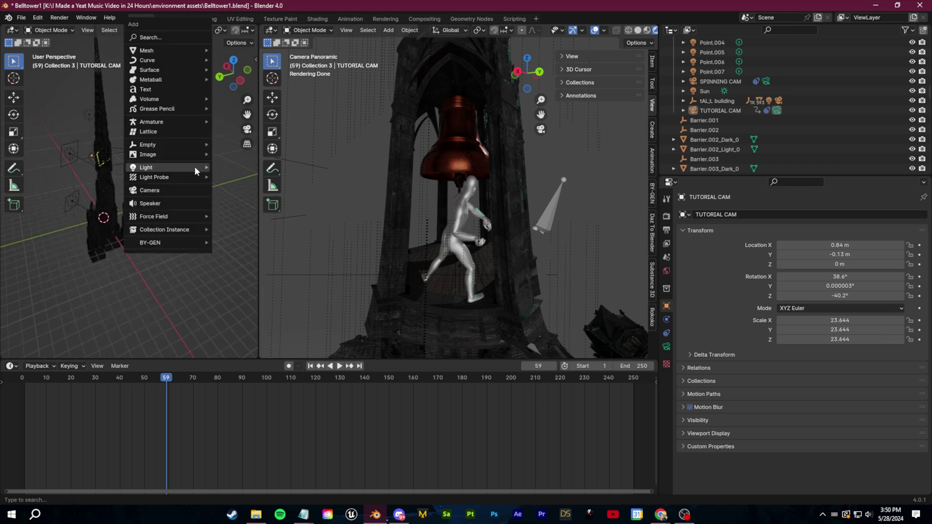
left_click(167, 191)
middle_click_drag(122, 220, 145, 204)
key("s")
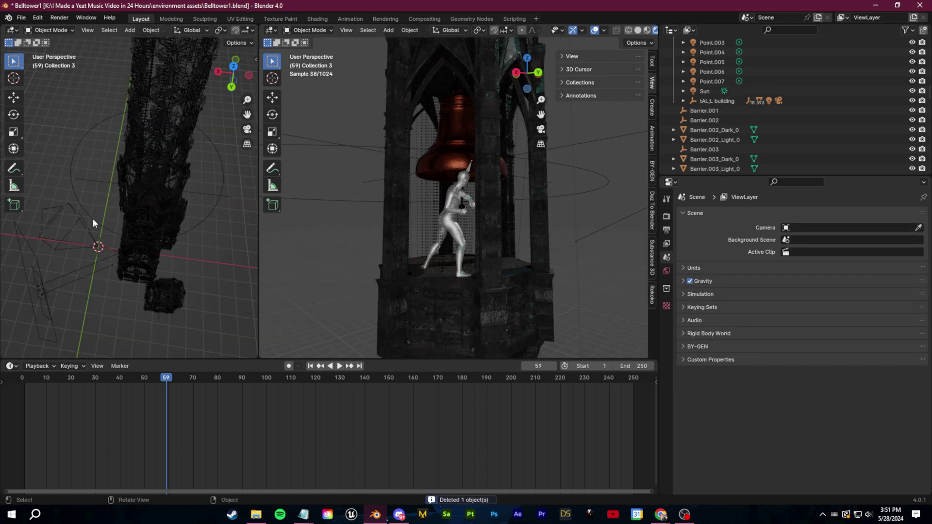
Delete the circular camera path around the bell tower and select the new camera near the tower's base
left_click(93, 218)
key("Delete")
middle_click_drag(97, 219, 103, 191)
left_click(115, 200)
middle_click_drag(115, 287, 144, 250, "shift")
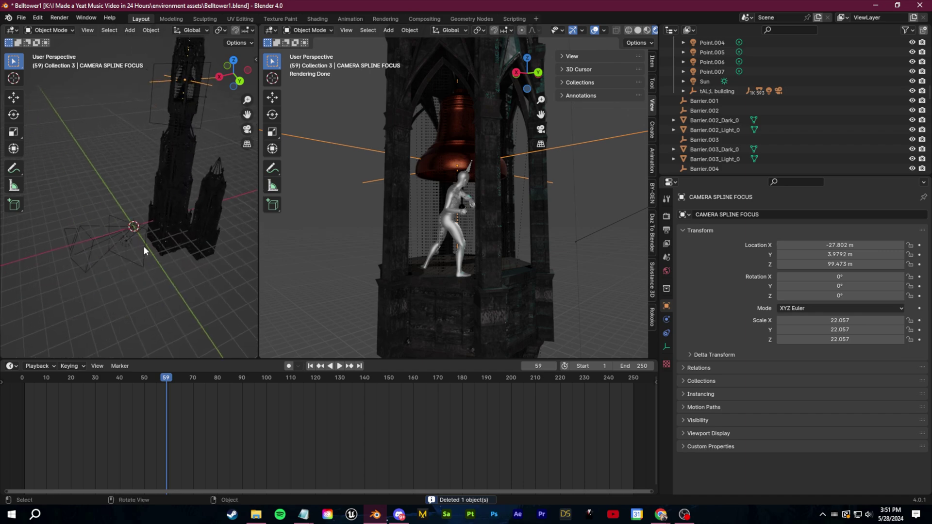
left_click(97, 238)
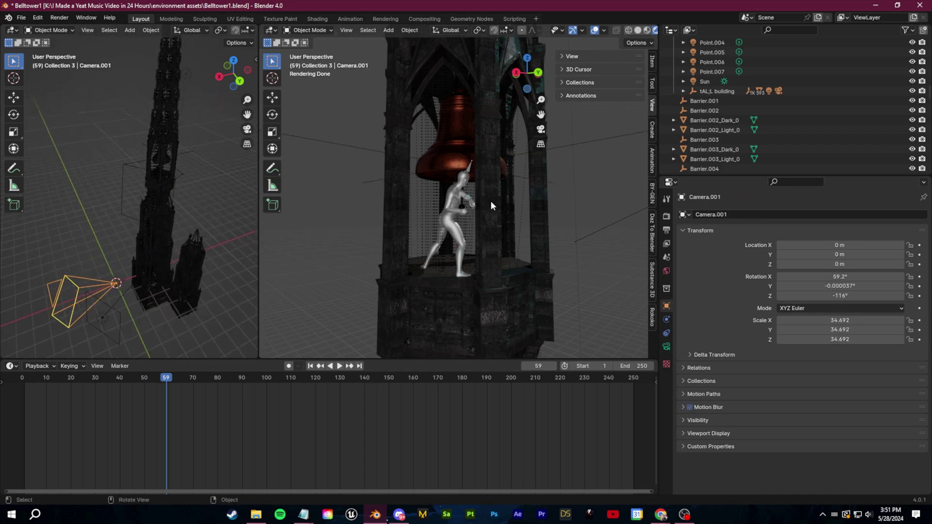
middle_click_drag(490, 200, 442, 232)
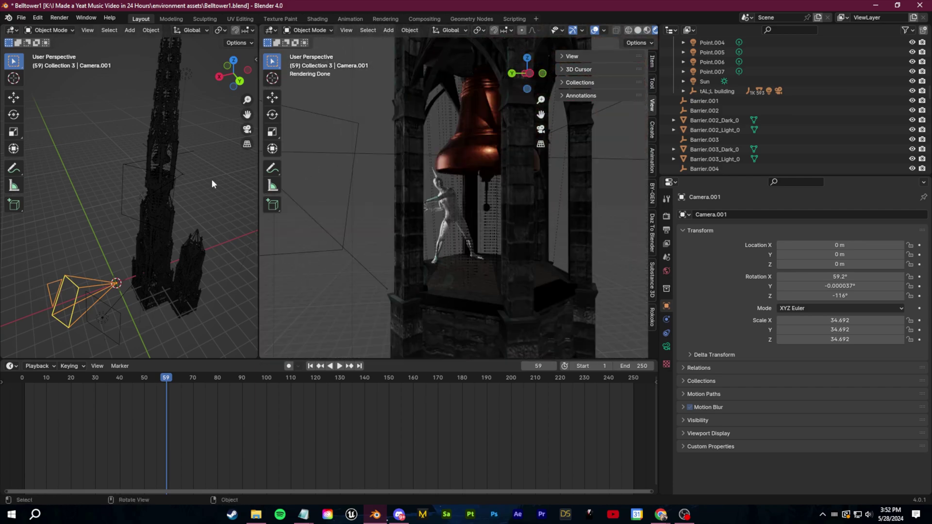
Open the keymap preferences and filter the shortcuts by the name "camera"
left_click(42, 17)
left_click(72, 142)
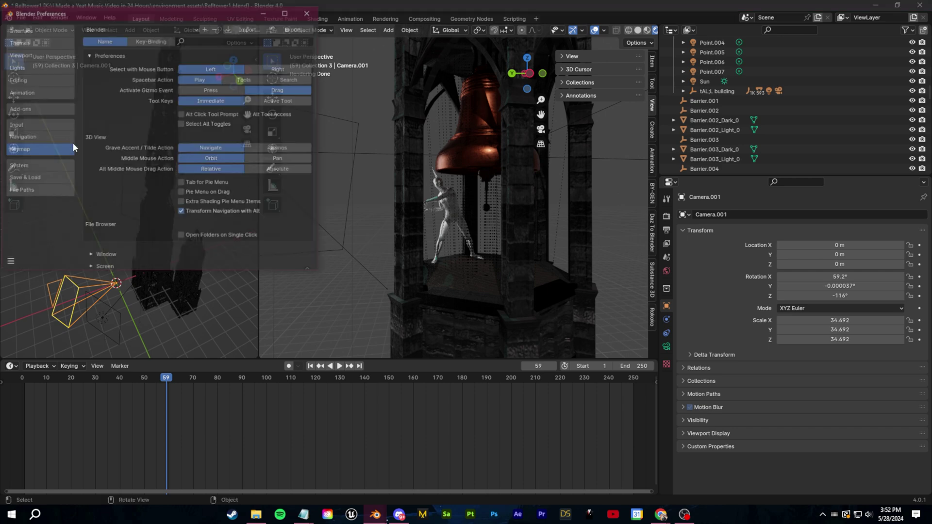
left_click_drag(164, 13, 307, 65)
type("camera")
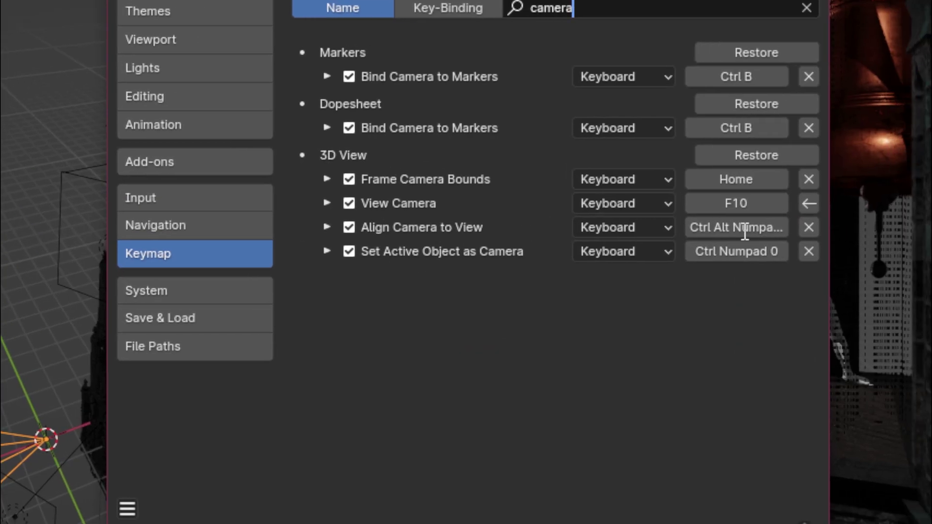
key("Return")
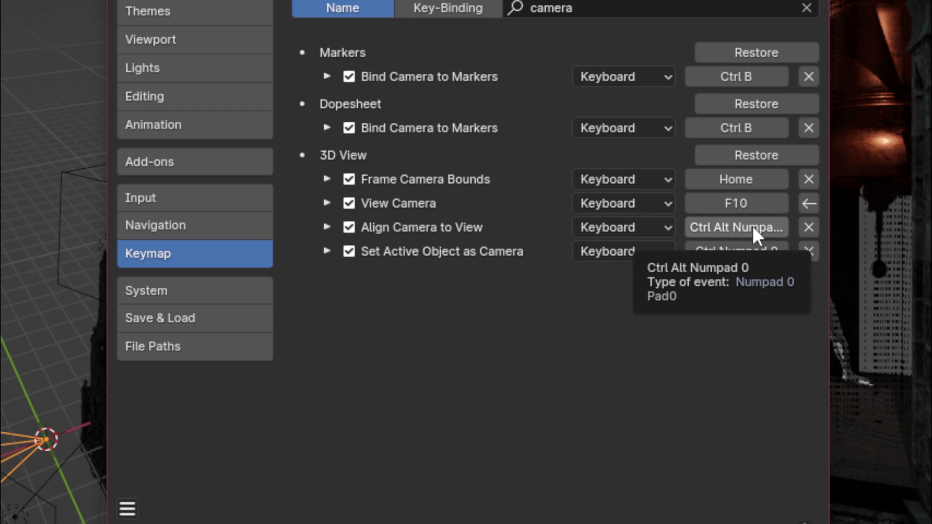
Rebind the 3D View command Align Camera to View to Ctrl Alt F10
left_click(752, 225)
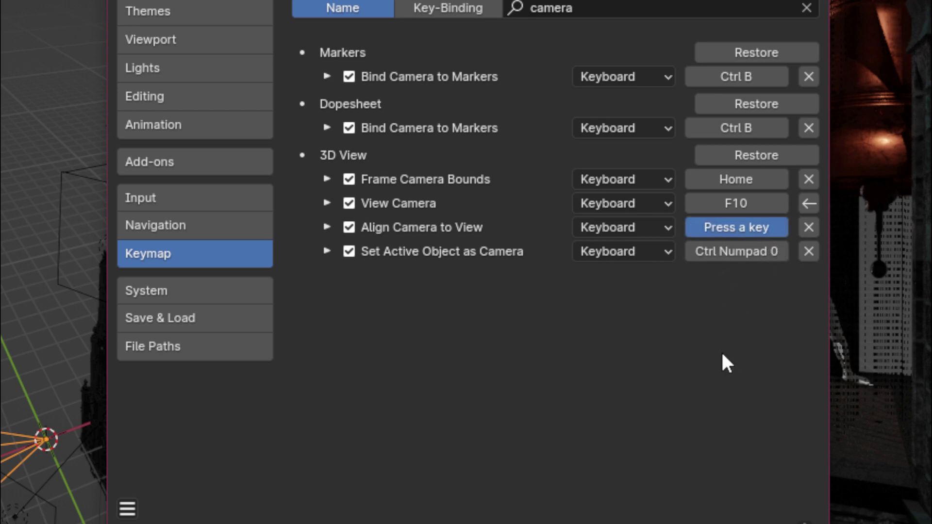
key("ctrl+alt")
key("ctrl+alt+F10")
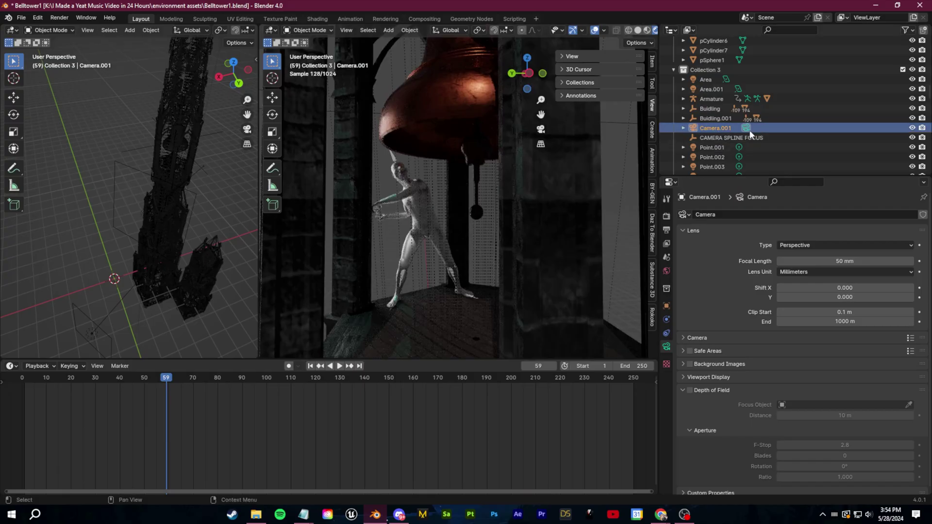
Make Camera.001 the active scene camera and align it to the current view of the character beneath the bell
left_click(747, 128)
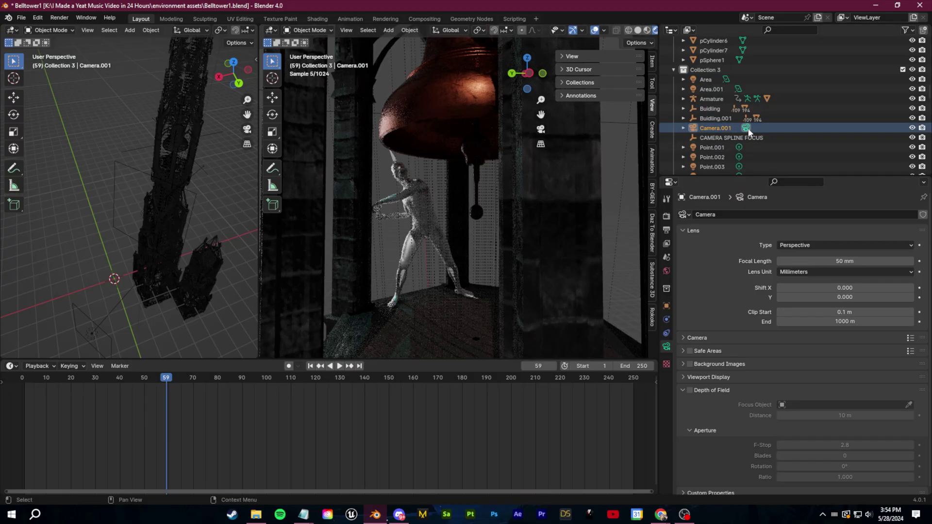
scroll(467, 229, "down", 4)
scroll(468, 228, "up", 3)
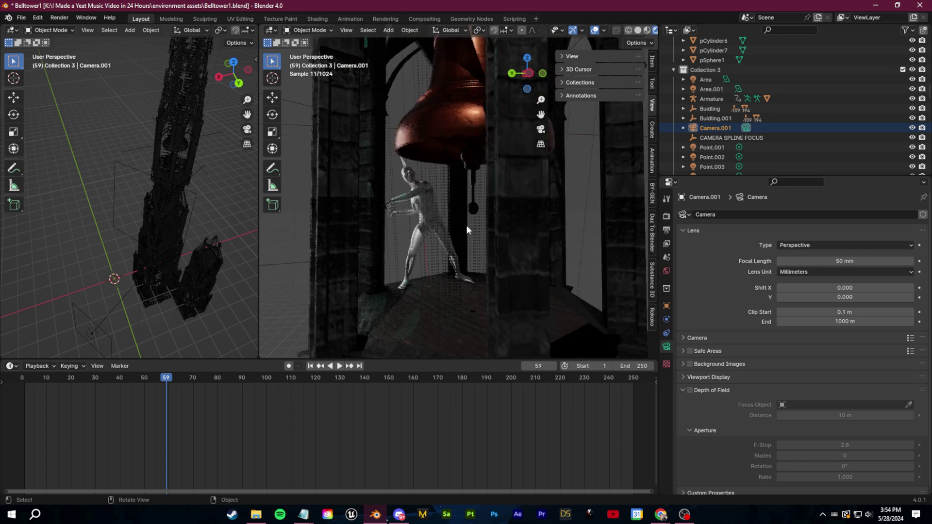
middle_click_drag(435, 218, 438, 219)
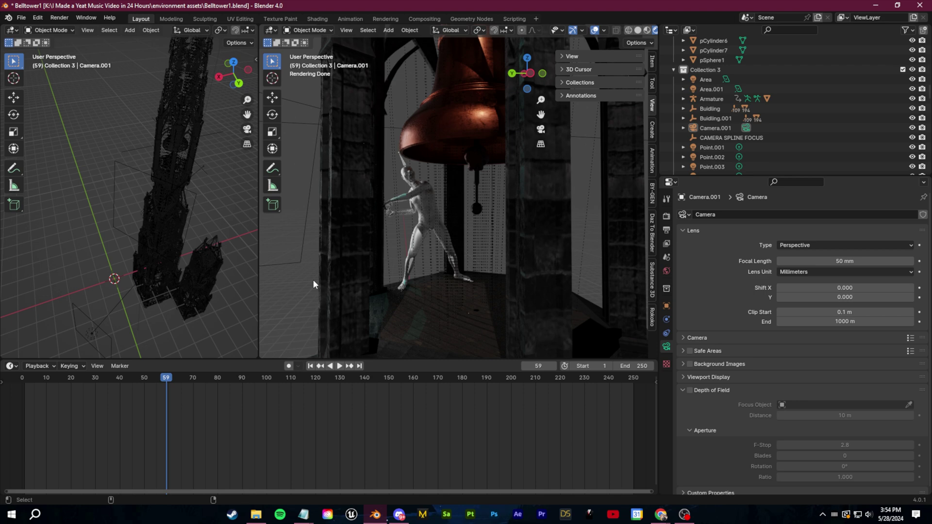
key("KP_0")
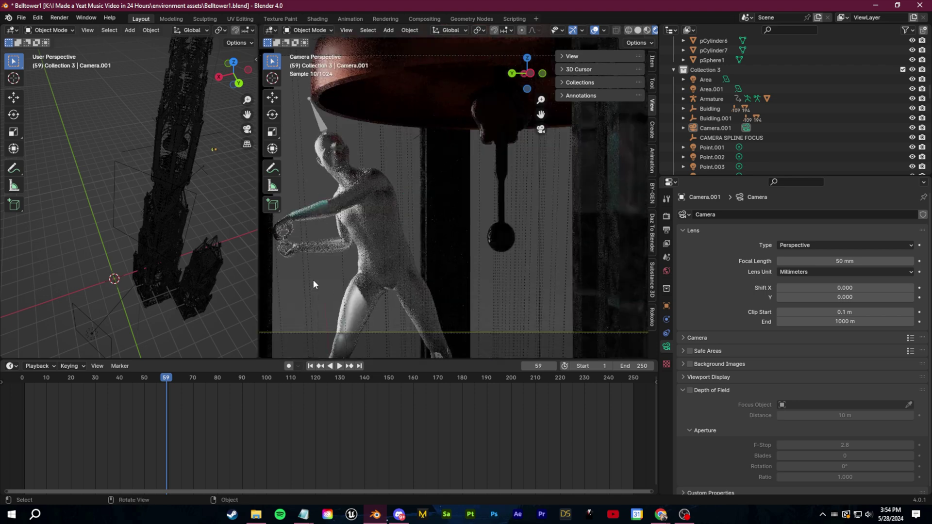
scroll(511, 238, "down", 2)
middle_click_drag(437, 160, 446, 172, "shift")
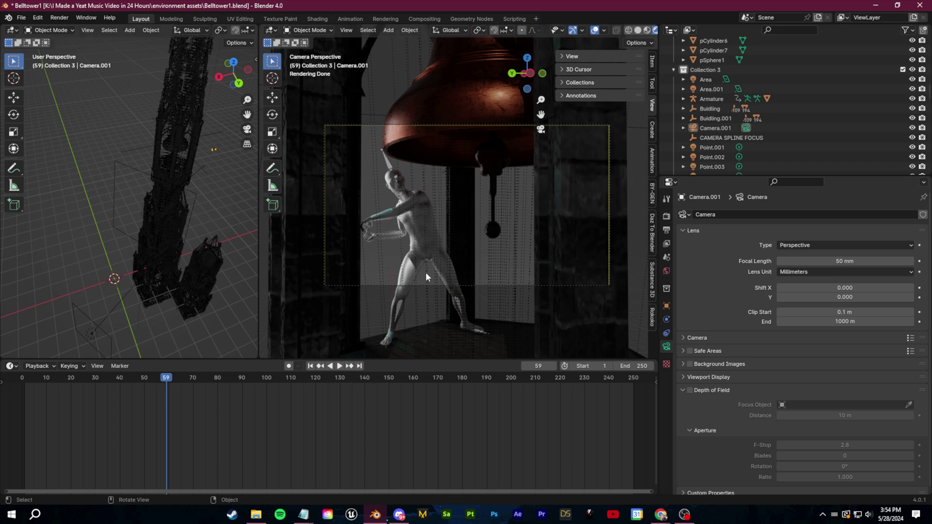
Play back the character's animation through the newly aligned camera to examine the framing
key("space")
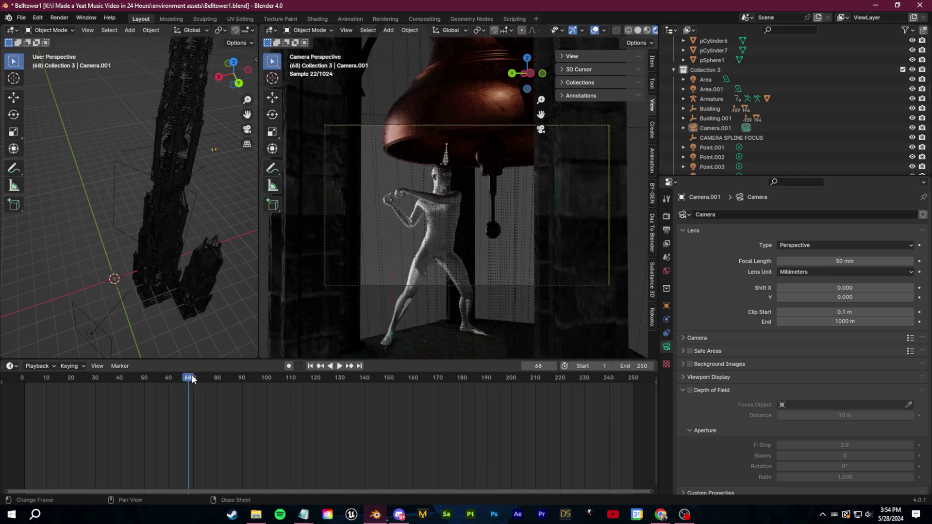
key("space")
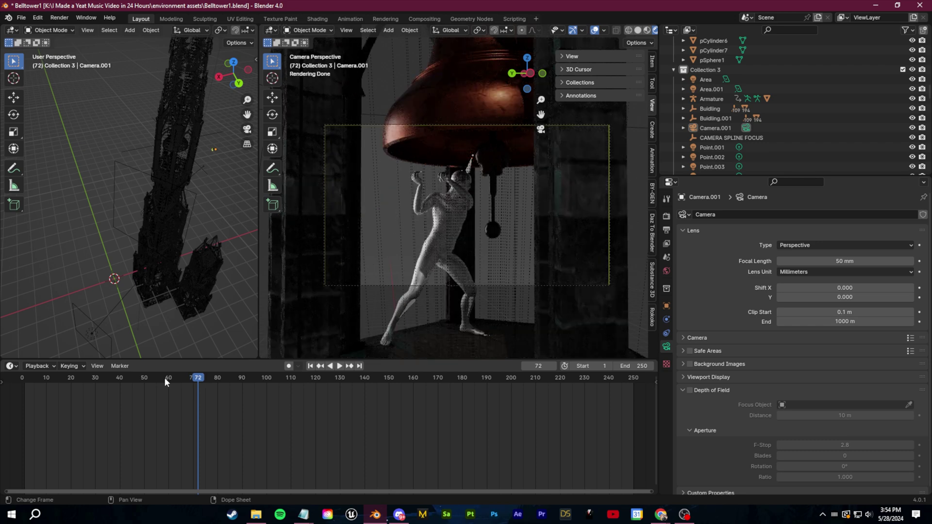
scroll(466, 261, "up", 2)
scroll(403, 176, "down", 3)
scroll(449, 247, "up", 3)
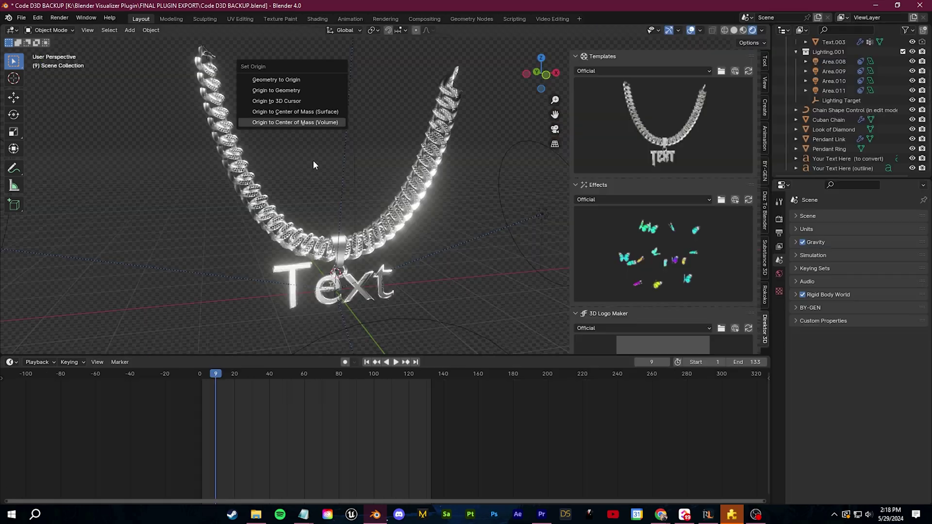
In the chain pendant project, add a camera and align it to the current view with the Direktor 3D tools
scroll(388, 172, "down", 5)
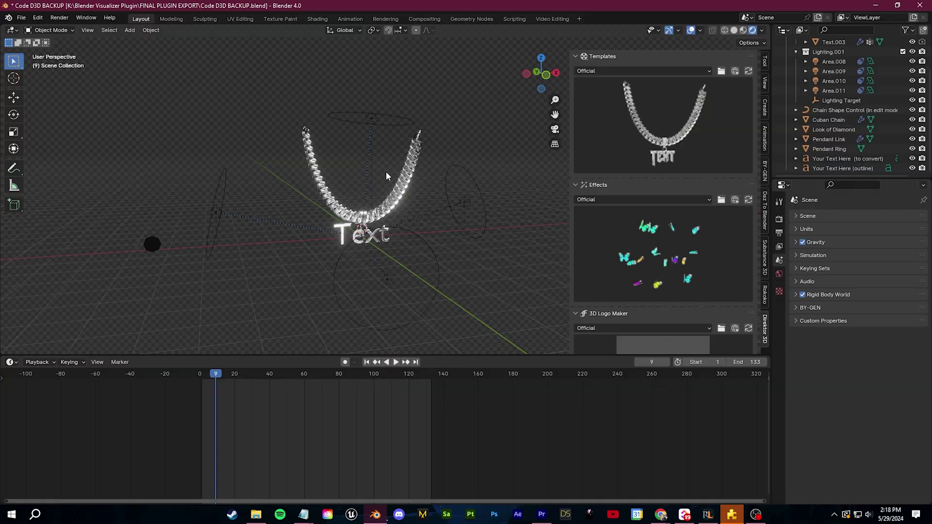
key("d")
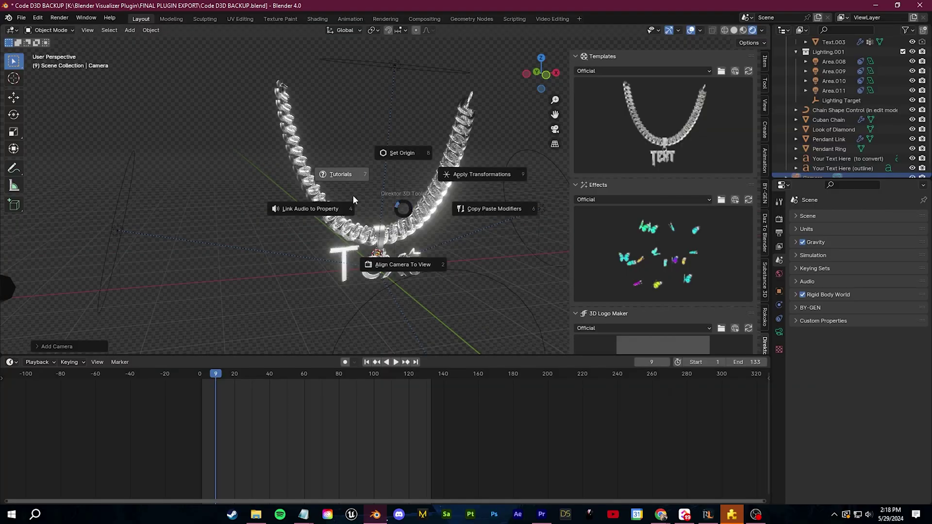
left_click(396, 267)
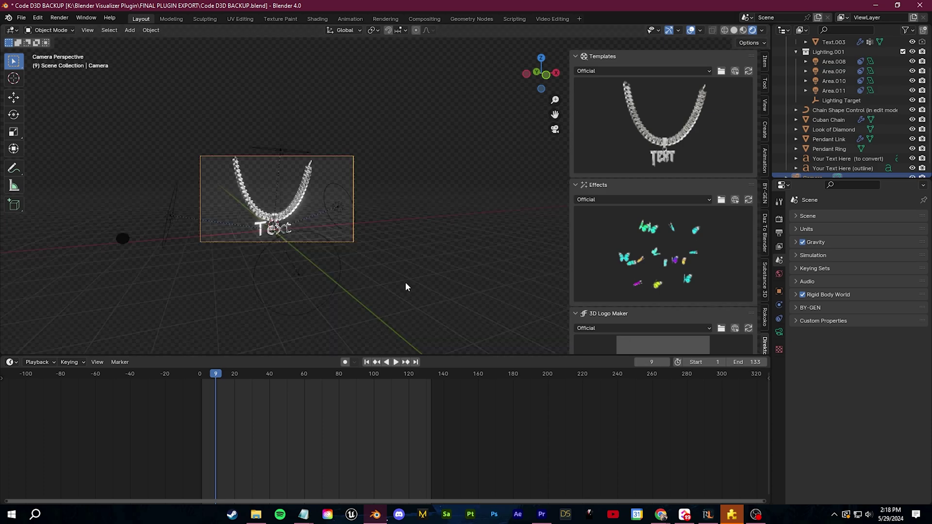
scroll(696, 237, "down", 3)
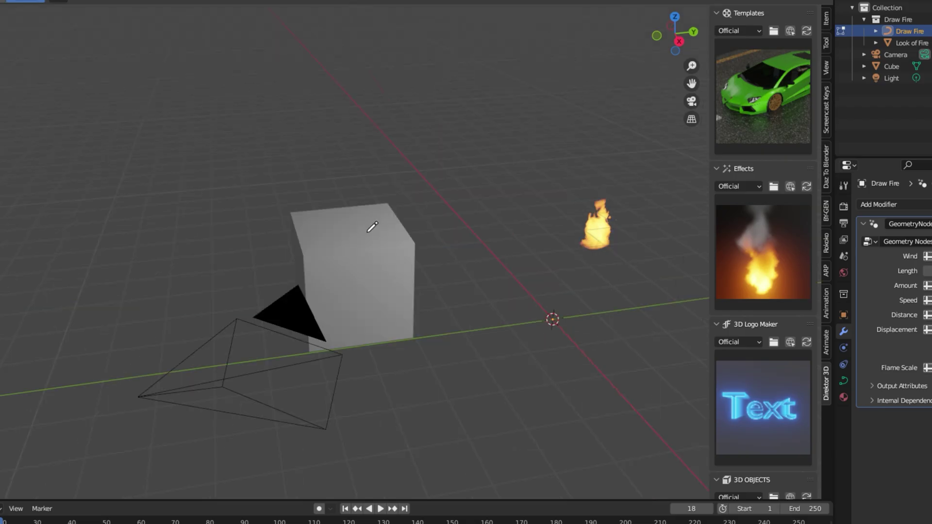
Draw a fire stroke upward from the cube with the Draw Fire effect
left_click_drag(384, 226, 363, 114)
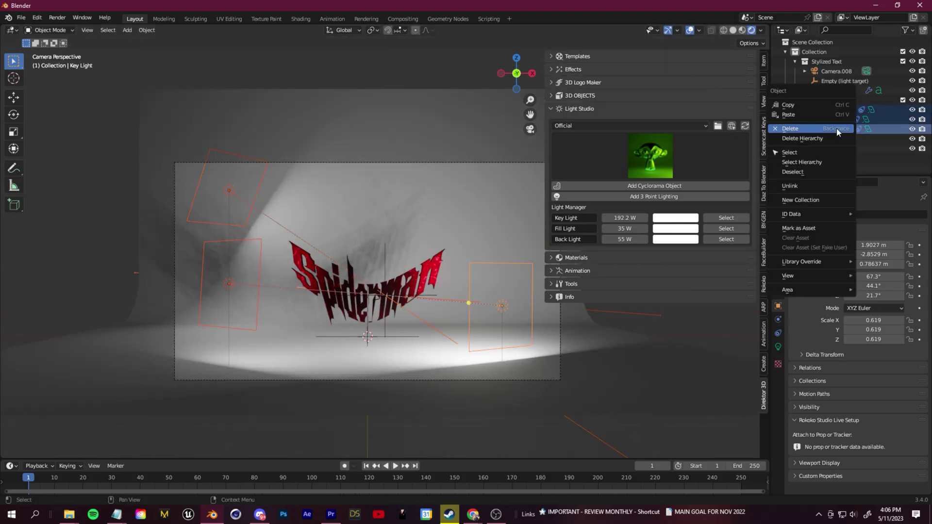
Choose the flattened wireframe globe from the official 3D Objects library for the stylized text scene
left_click(651, 95)
left_click(584, 301)
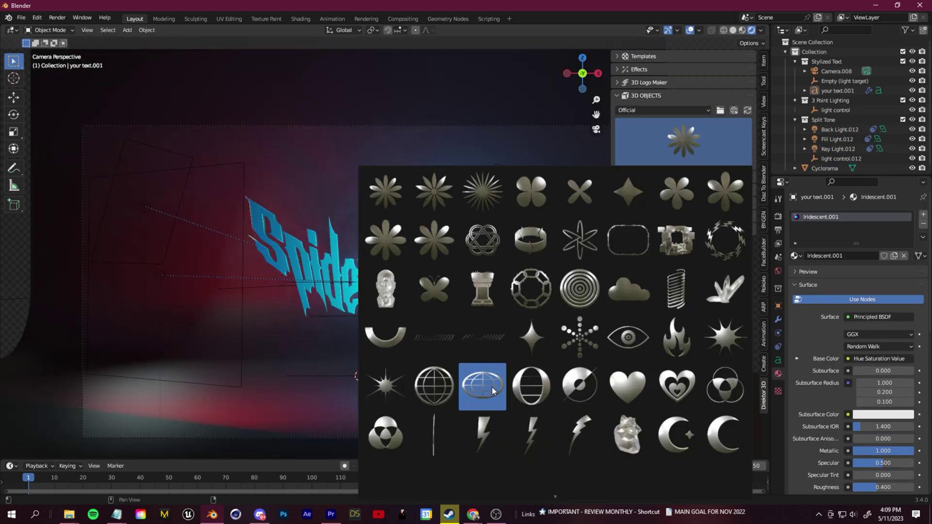
left_click(491, 387)
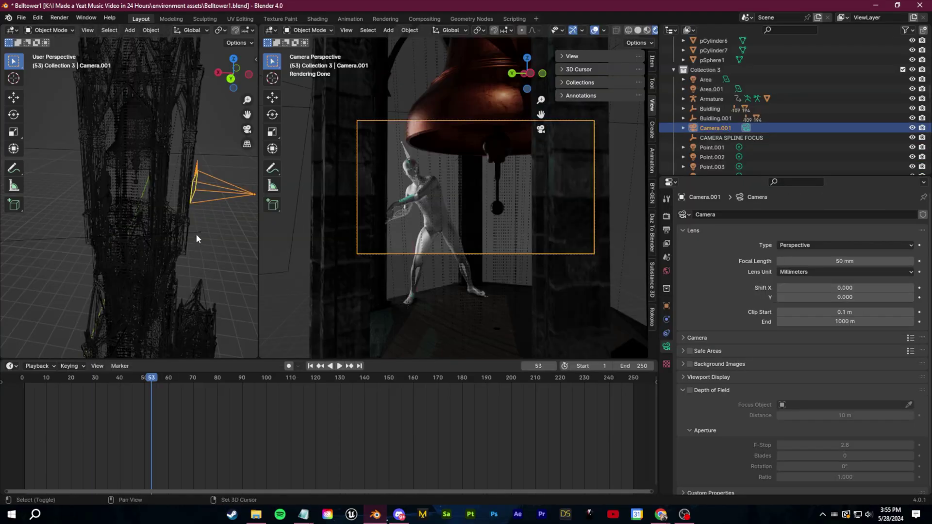
In the bell tower scene, deselect the camera, add a cube at the 3D cursor and scale it up
middle_click_drag(196, 234, 147, 263)
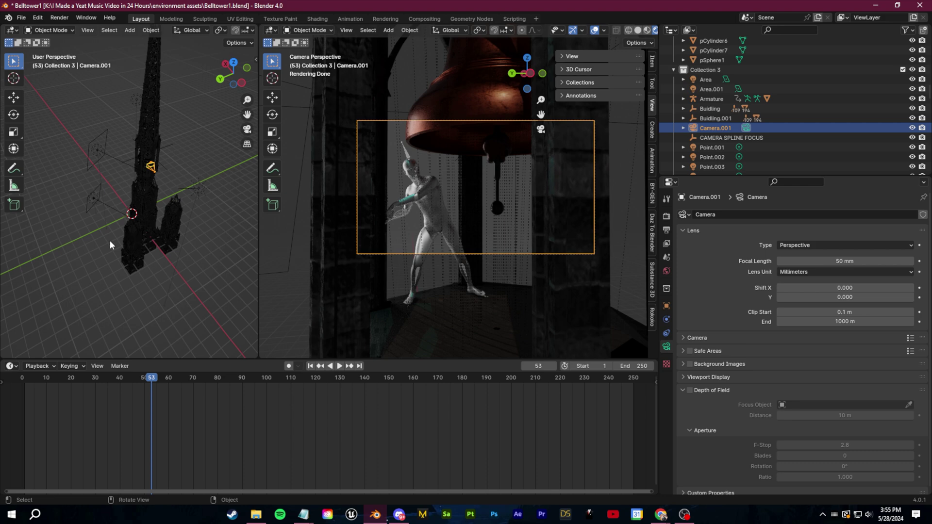
left_click(42, 231)
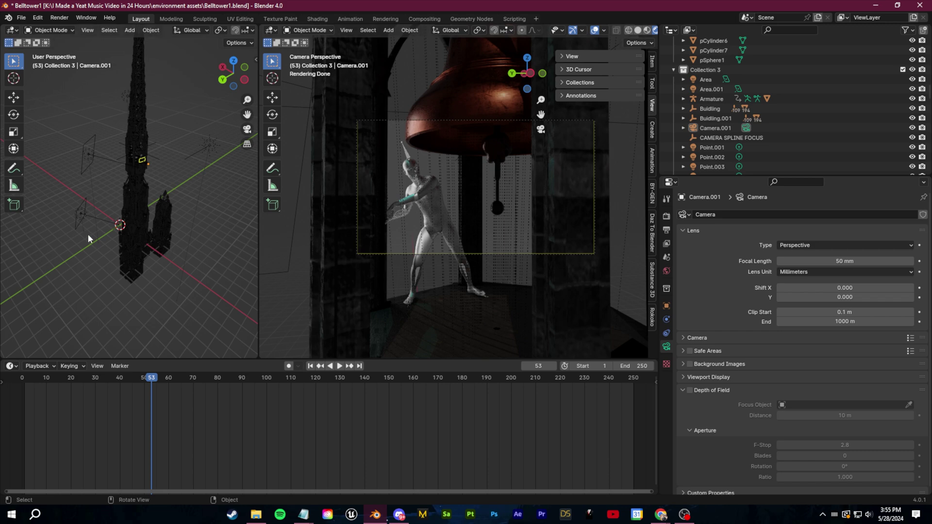
key("shift+a")
mouse_move(57, 95)
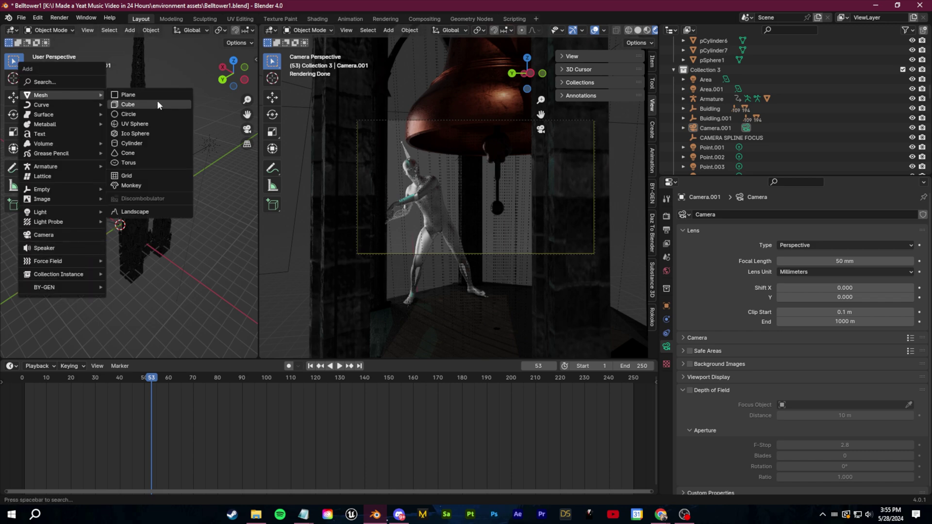
left_click(128, 104)
key("s")
left_click(172, 153)
Raise the cube along Z to bell height, shift it along Y and move it toward the tower
key("g")
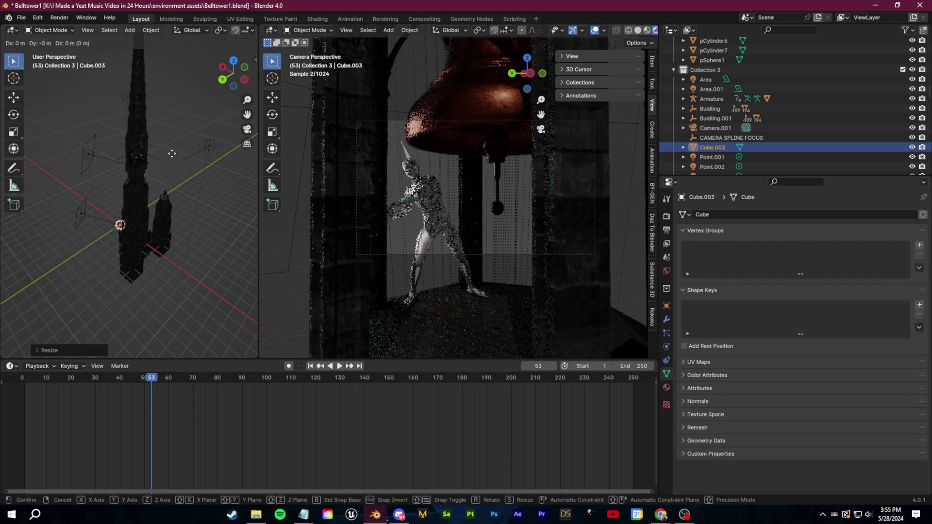
key("z")
left_click(179, 77)
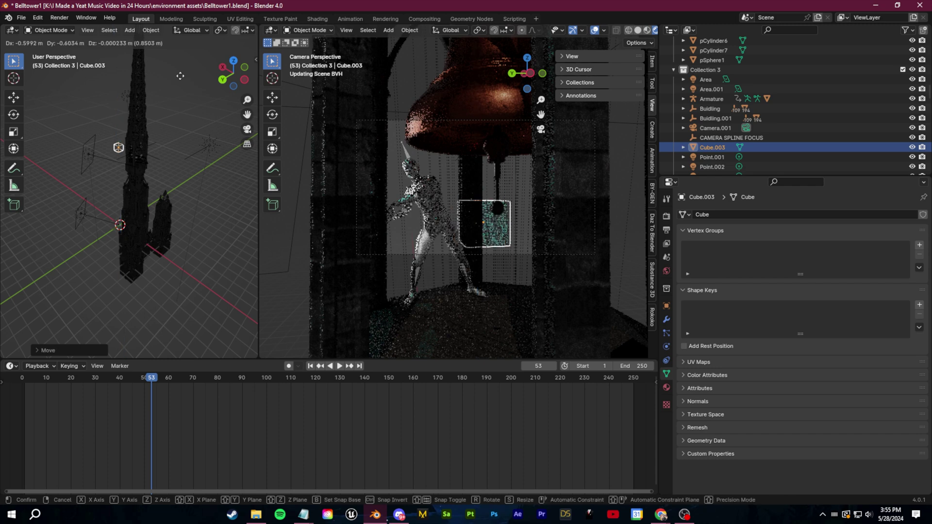
key("g")
key("y")
left_click(182, 99)
key("g")
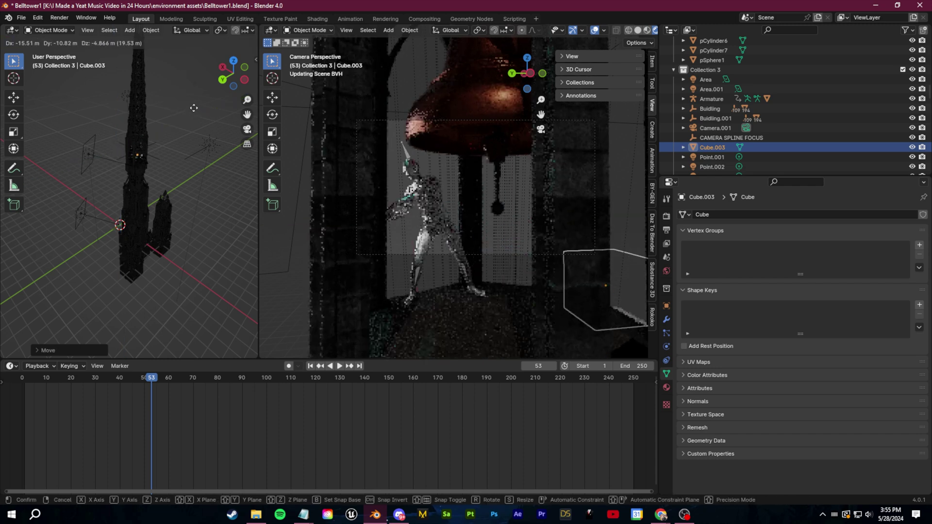
left_click(193, 108)
Reposition the cube beside the lower part of the tower and adjust its scale
middle_click_drag(137, 243, 110, 180)
key("g")
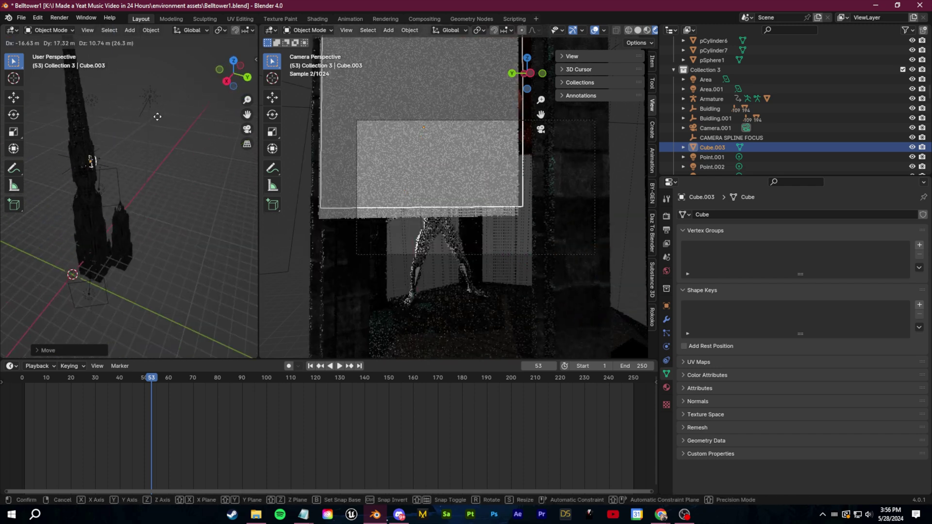
left_click(157, 122)
key("s")
left_click(127, 145)
key("g")
left_click(151, 163)
key("g")
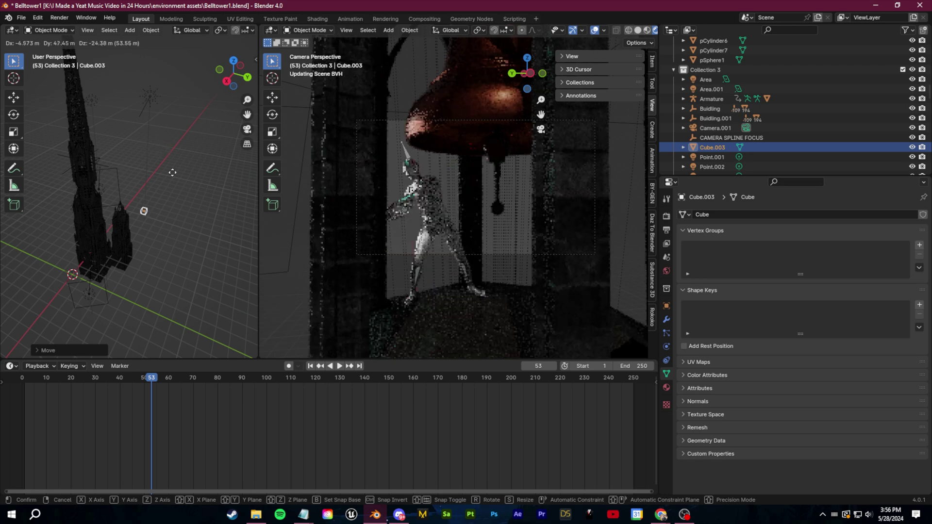
left_click(185, 184)
key("s")
left_click(124, 194)
middle_click_drag(123, 193, 131, 241)
scroll(128, 208, "up", 7)
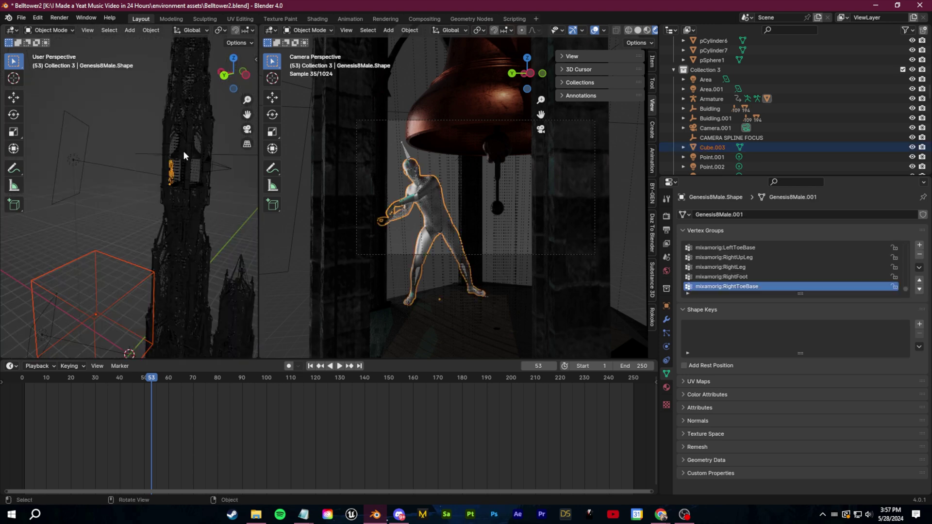
Snap the cube to the CAMERA SPLINE FOCUS empty inside the bell tower using Selection to Active
left_click(151, 154)
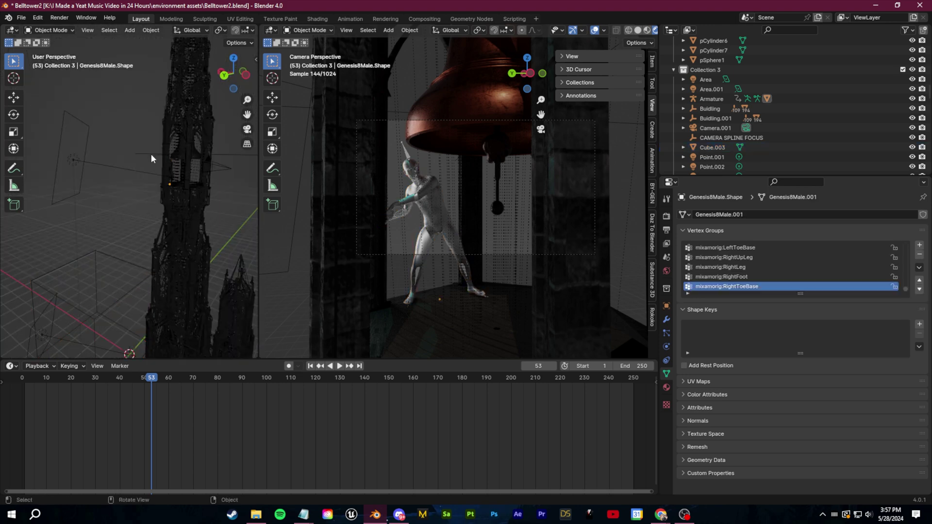
left_click(107, 260)
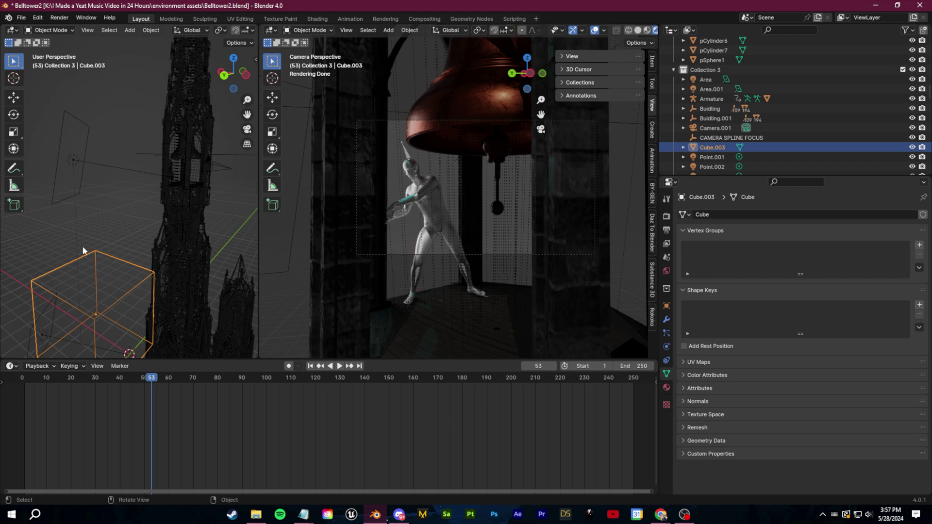
left_click(151, 154, "shift")
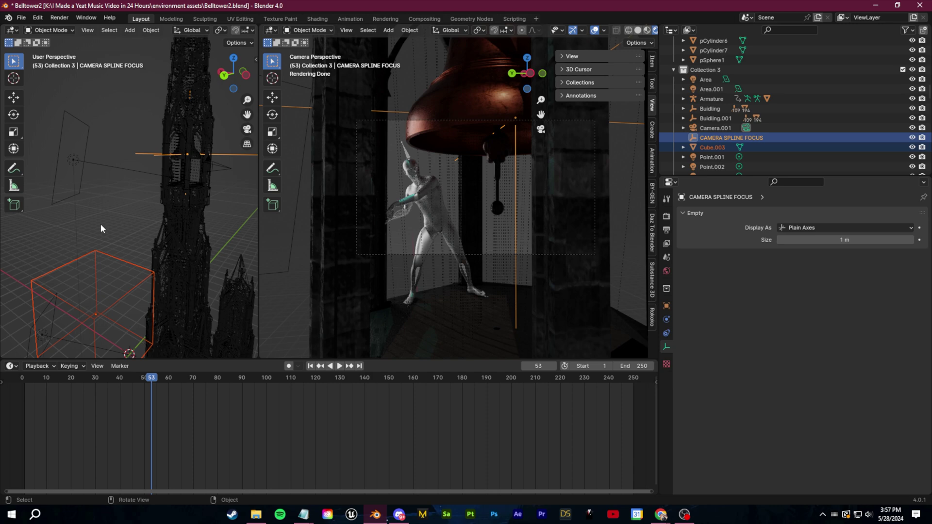
key("shift+s")
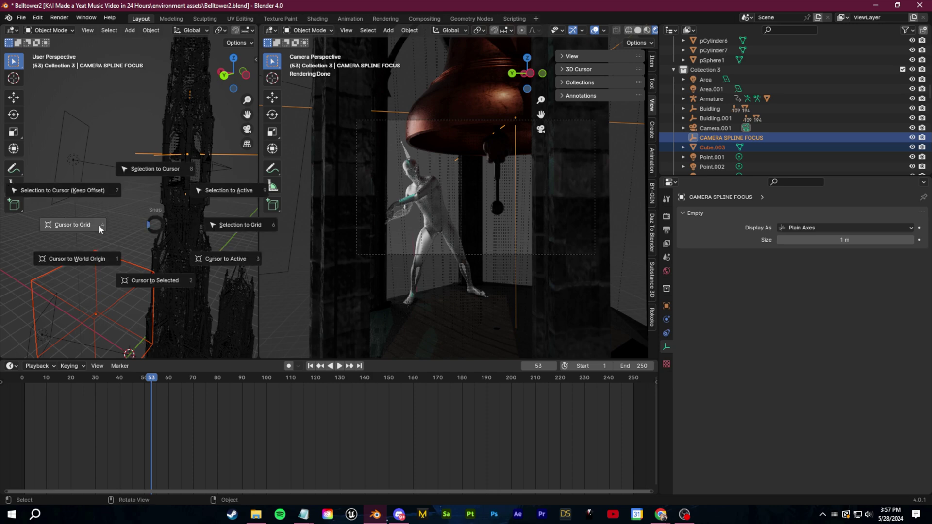
left_click(226, 190)
left_click(223, 133)
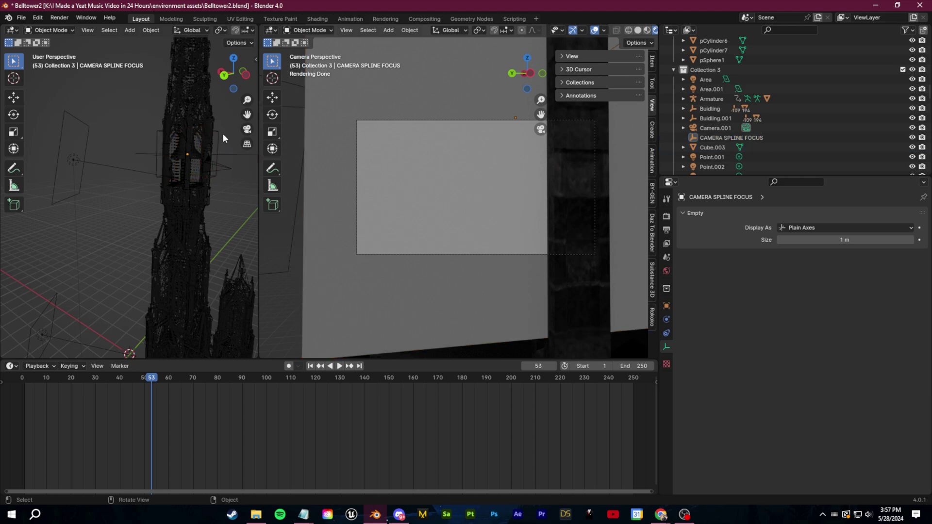
Scale the cube down and move it inside the tower, low beside the opening under the bell
key("s")
left_click(195, 149)
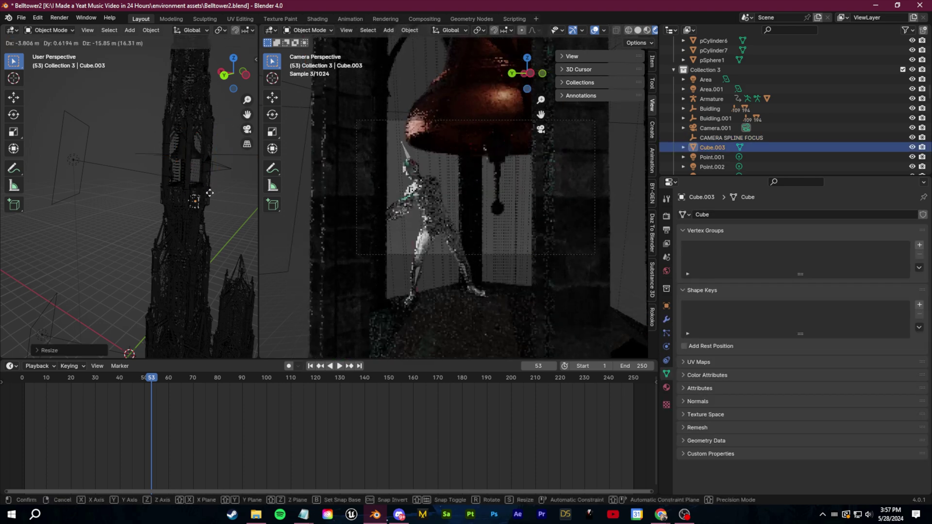
key("g")
left_click(212, 172)
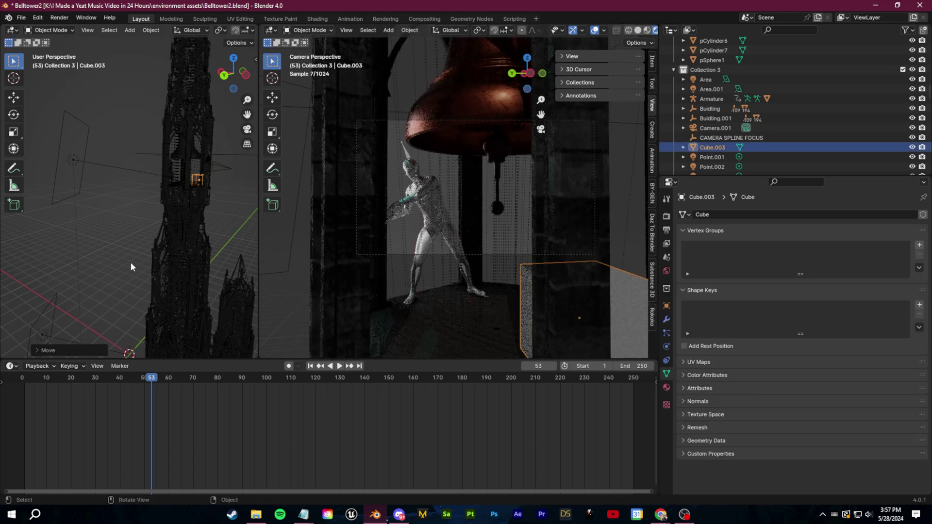
Scale a new plane outside the tower up about 8.4 times and snap the cube to it with Selection to Active
scroll(196, 227, "down", 2)
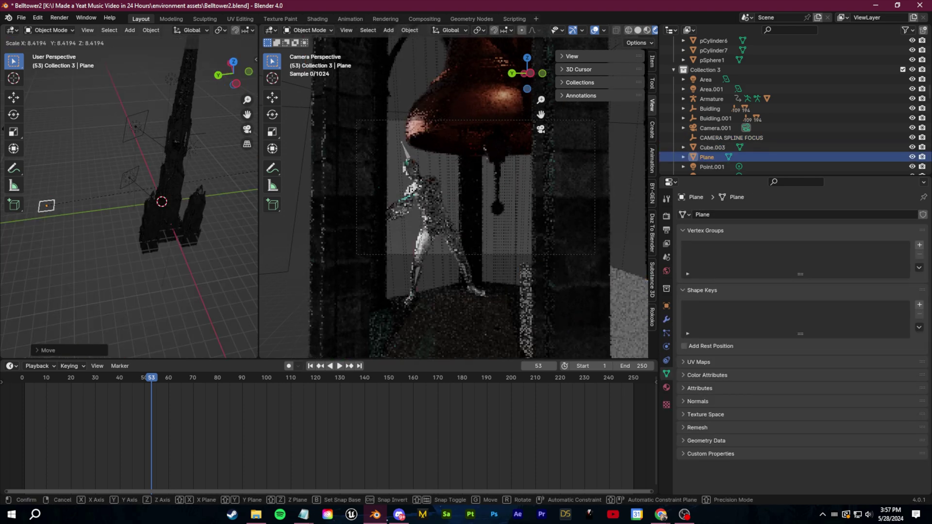
left_click(521, 289)
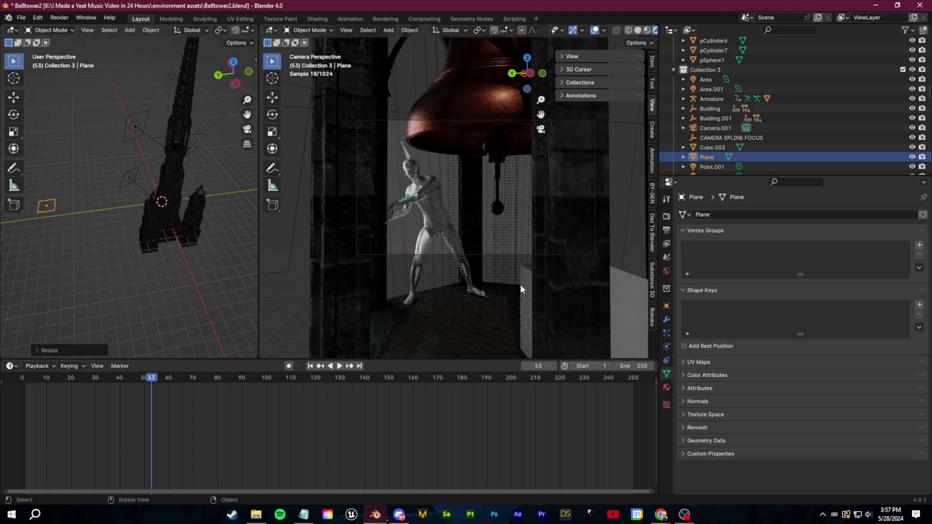
left_click(619, 283)
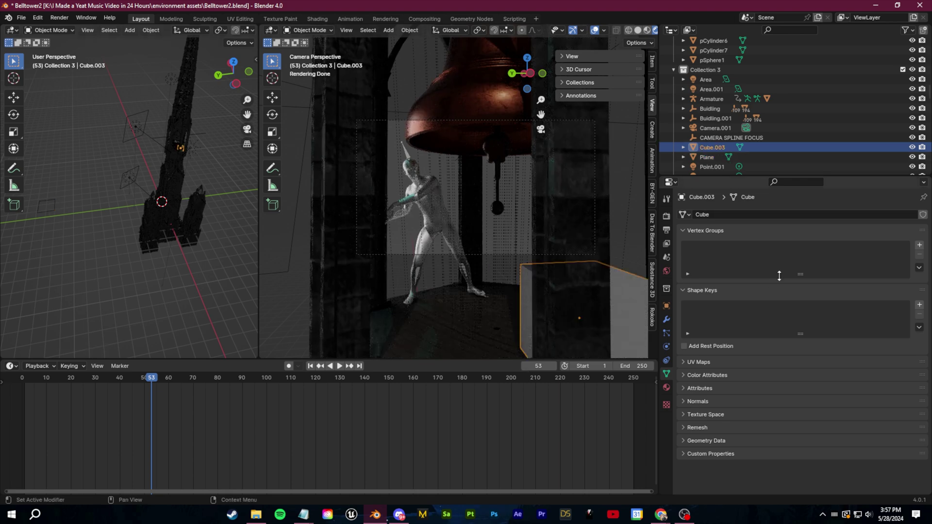
left_click(51, 211, "shift")
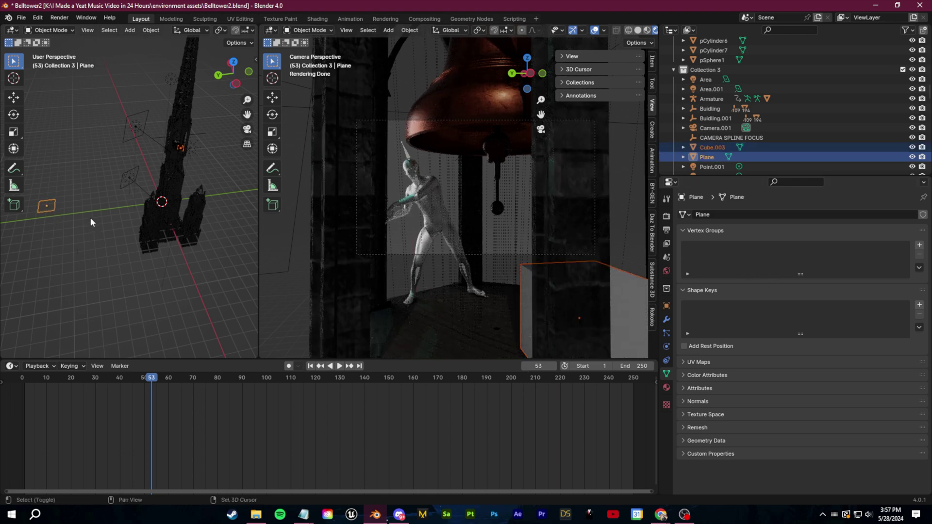
key("shift+s")
left_click(211, 191)
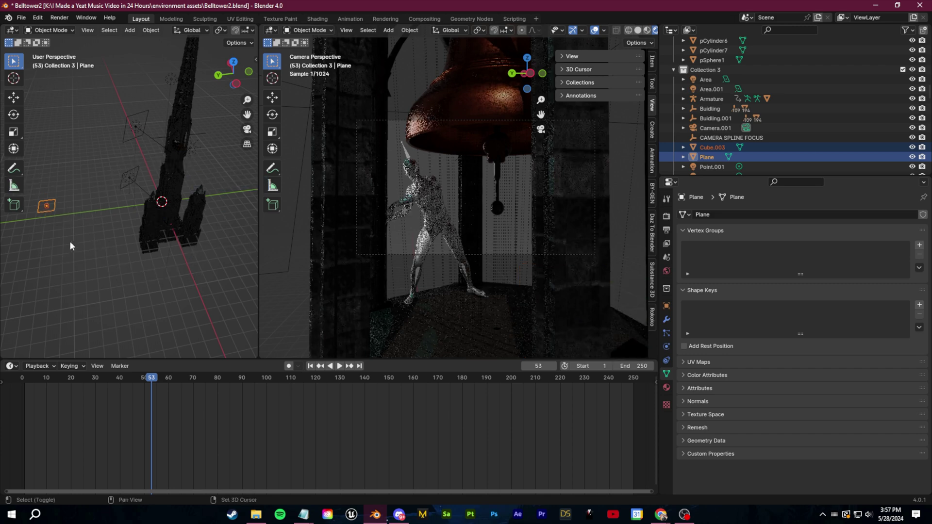
scroll(145, 240, "up", 6)
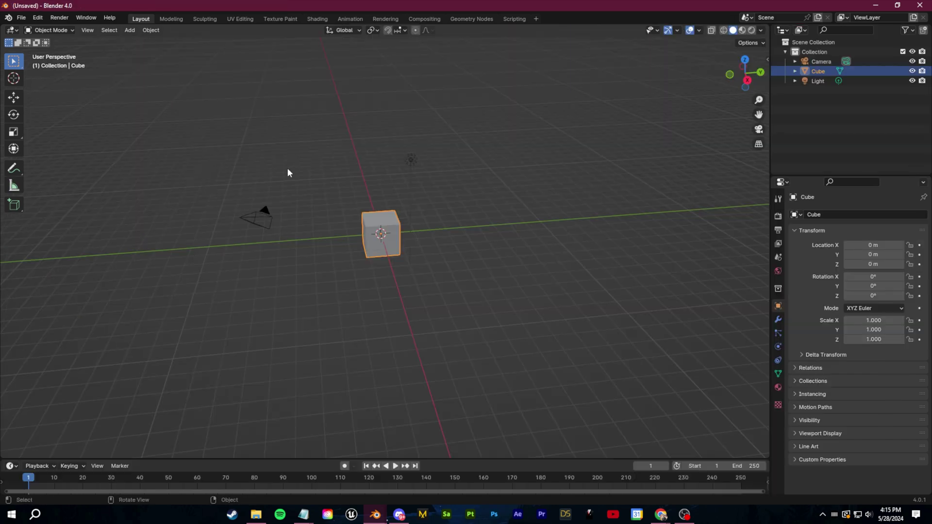
In a new default scene, delete the light and the camera, leaving only the cube
left_click(463, 205)
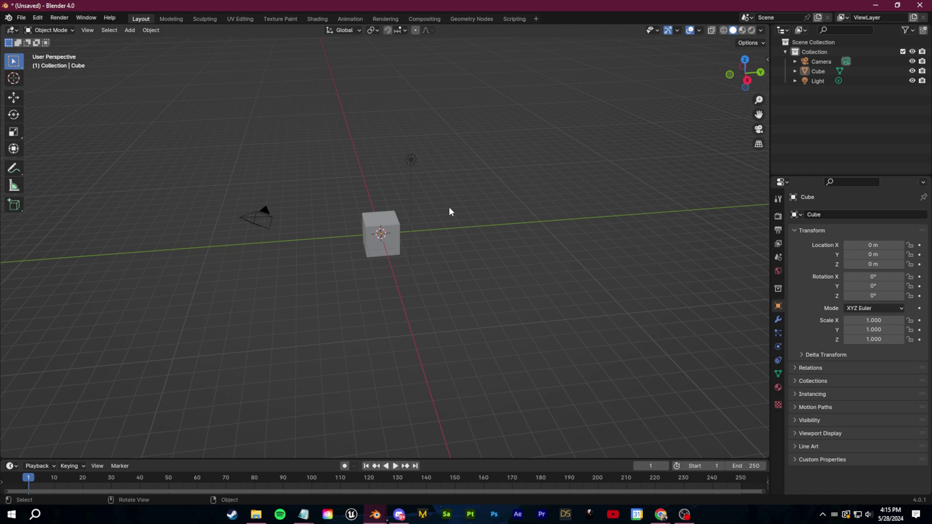
key("Delete")
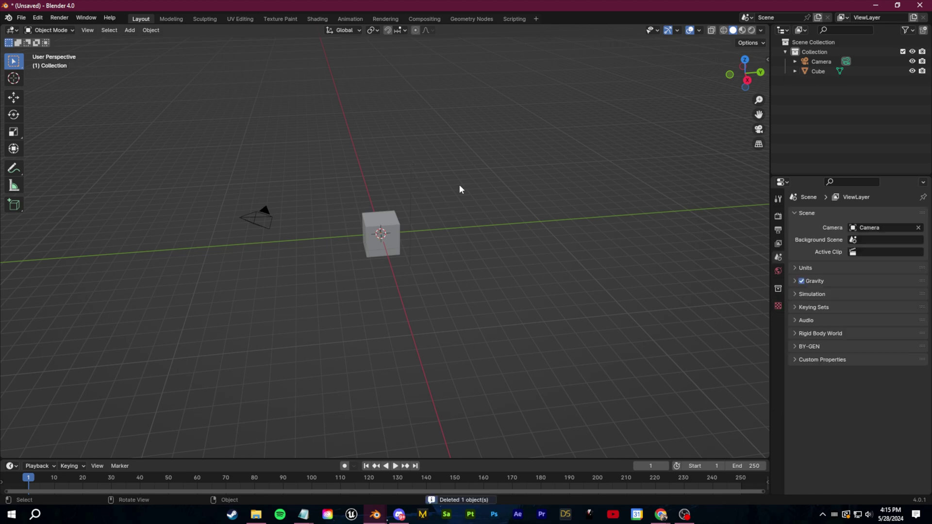
left_click(254, 218)
key("Delete")
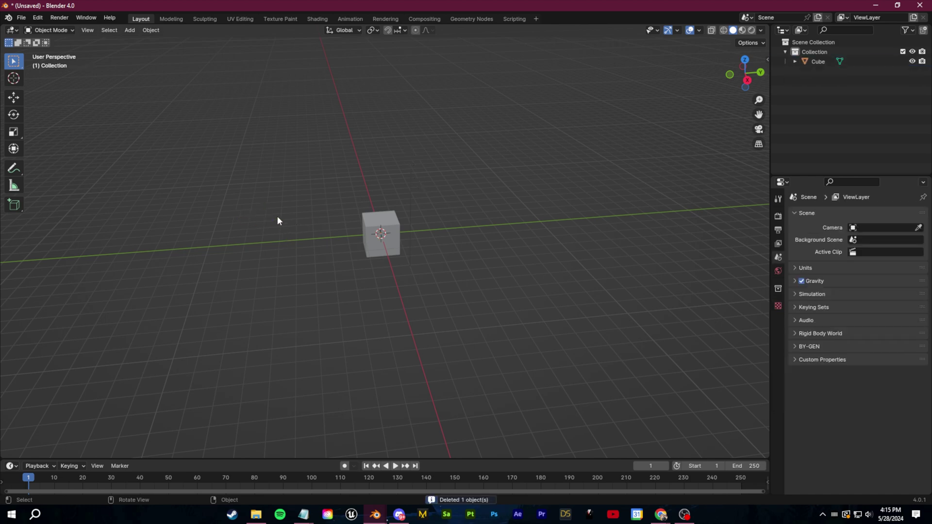
Add a camera at the world origin and scale it up to about 8.24
middle_click_drag(277, 220, 362, 230)
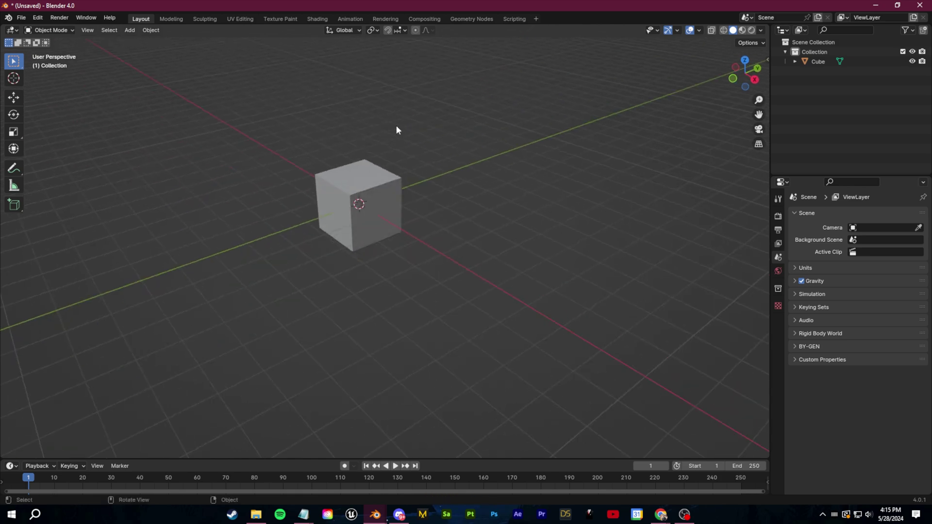
middle_click_drag(398, 127, 358, 217)
key("shift+a")
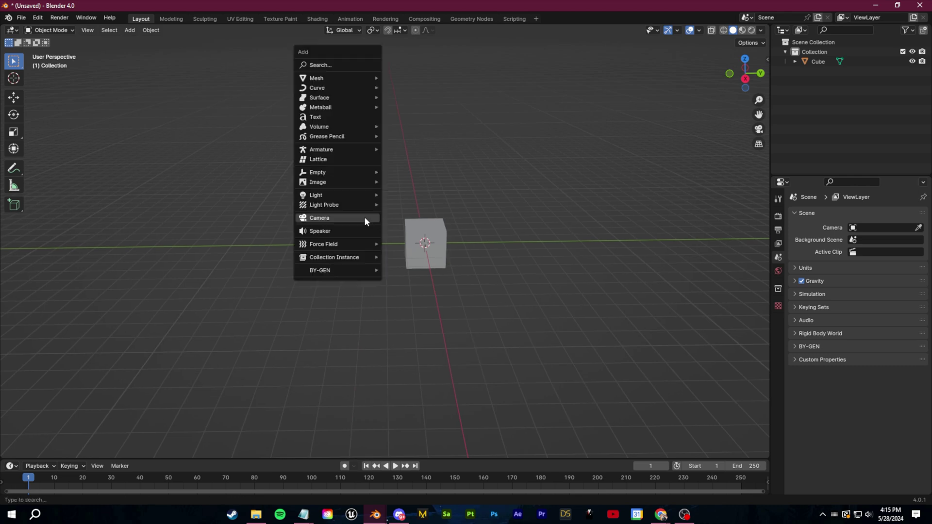
left_click(364, 217)
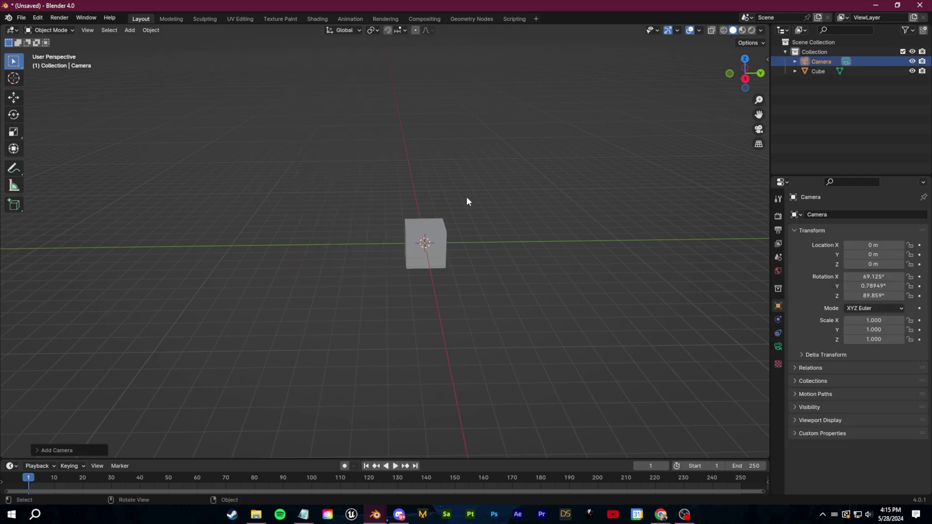
key("s")
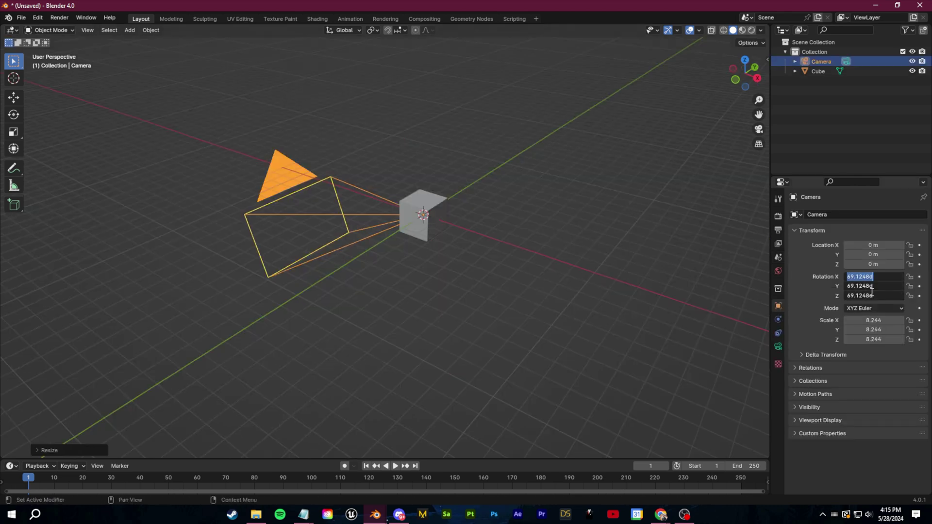
Reset the camera's rotation to 0° on all axes and rotate it 90° around X
type("0")
key("Return")
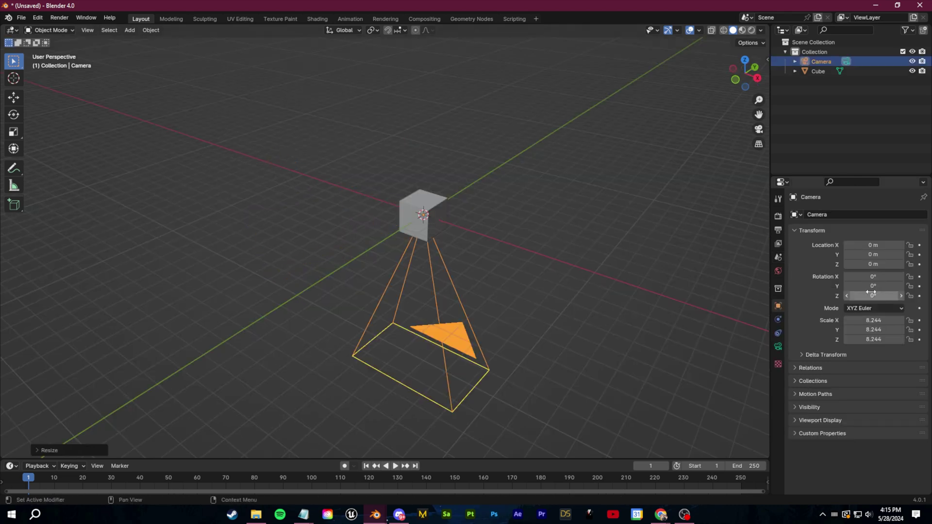
middle_click_drag(592, 278, 522, 255)
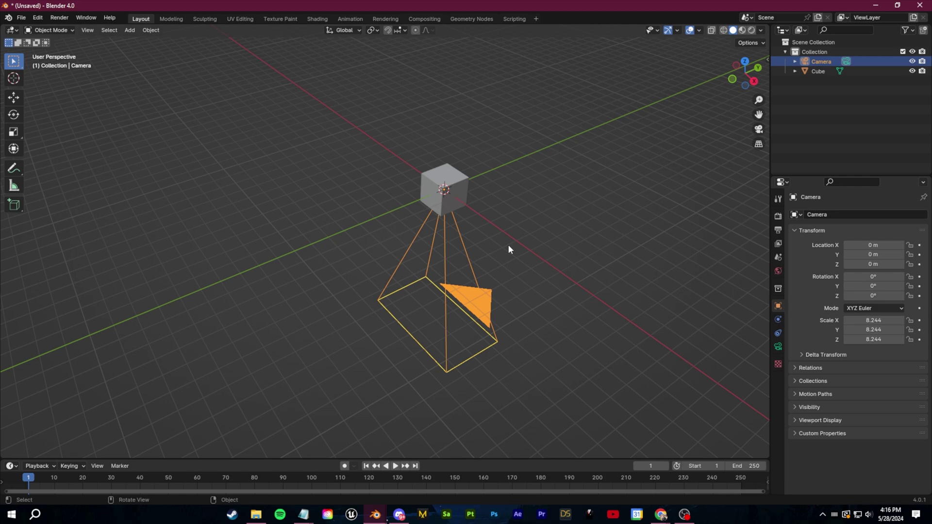
type("rx90")
key("Return")
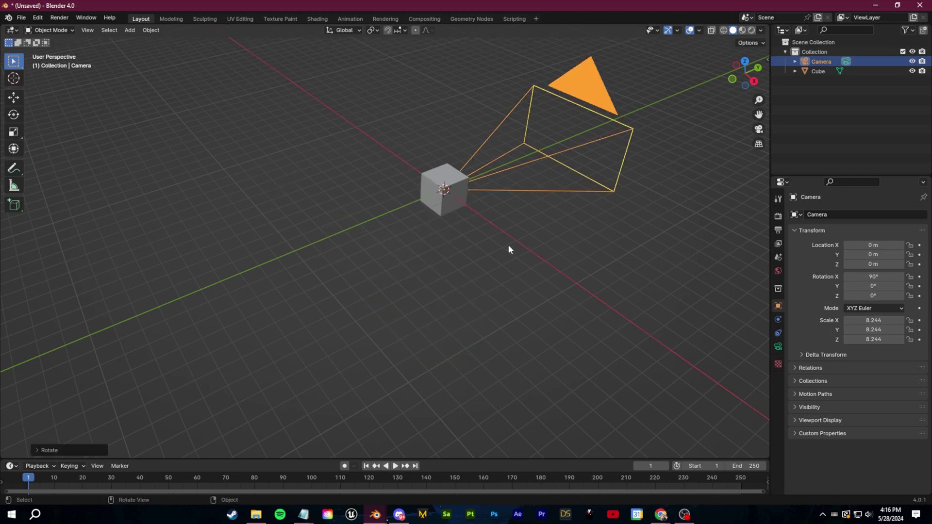
Move the camera back along Y to about -21.4 m so it faces the cube, and deselect it
key("g")
key("y")
left_click(101, 363)
middle_click_drag(101, 363, 490, 208)
left_click(491, 207)
Add a Plain Axes empty at the cube's center and scale it up to about 5.3
key("shift+a")
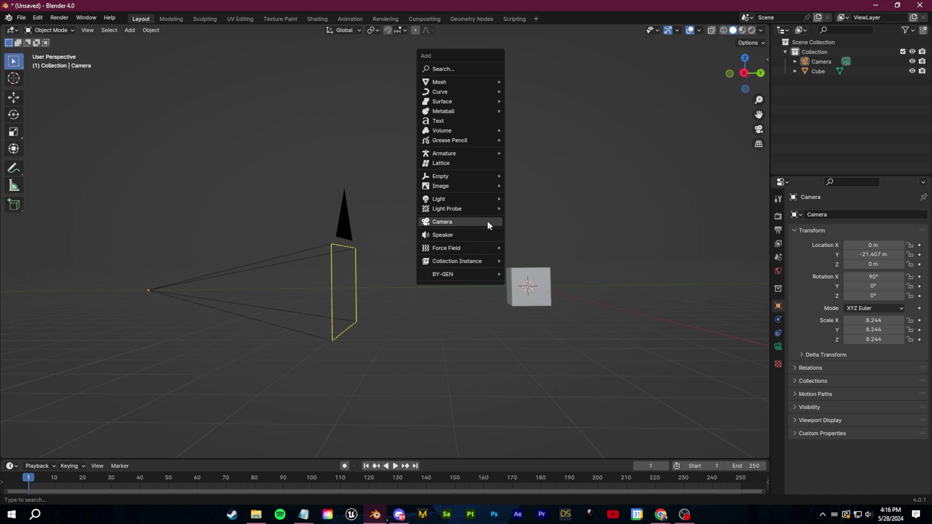
mouse_move(464, 176)
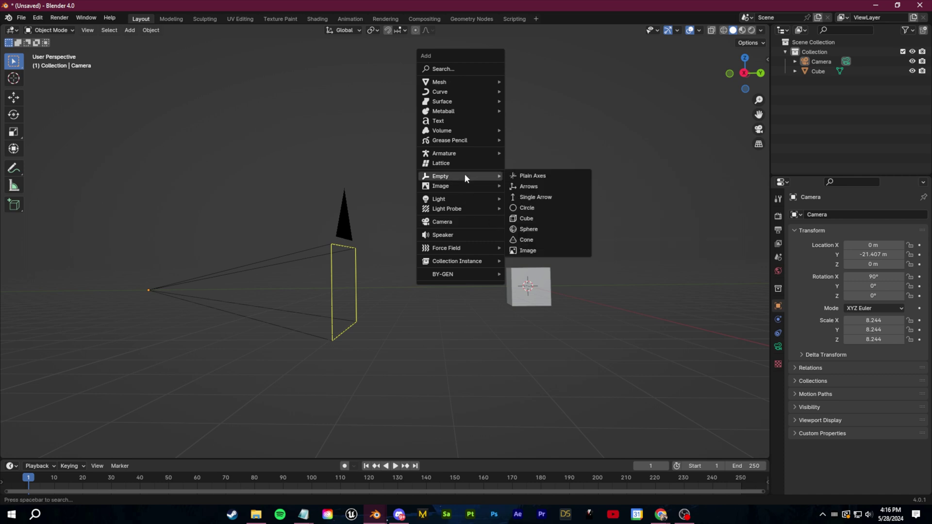
left_click(549, 175)
key("s")
left_click(395, 264)
middle_click_drag(396, 264, 386, 295, "shift")
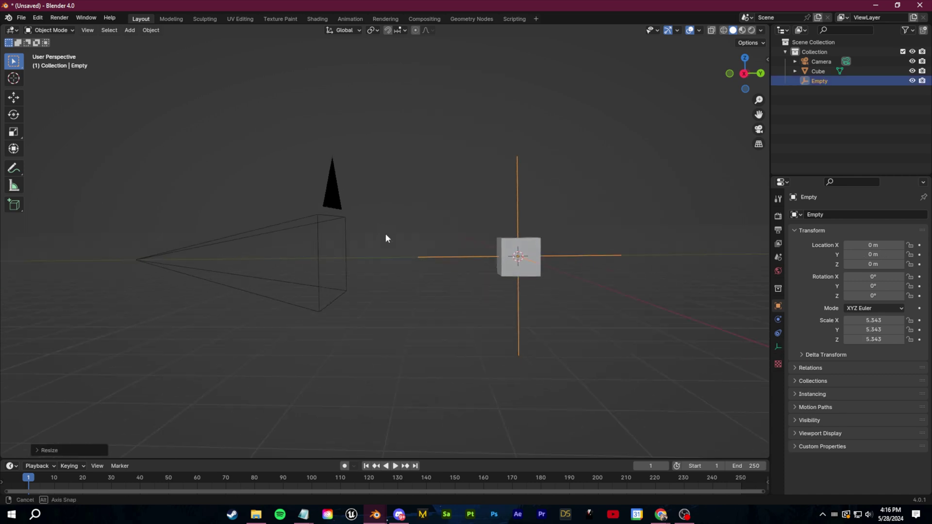
scroll(385, 295, "down", 3)
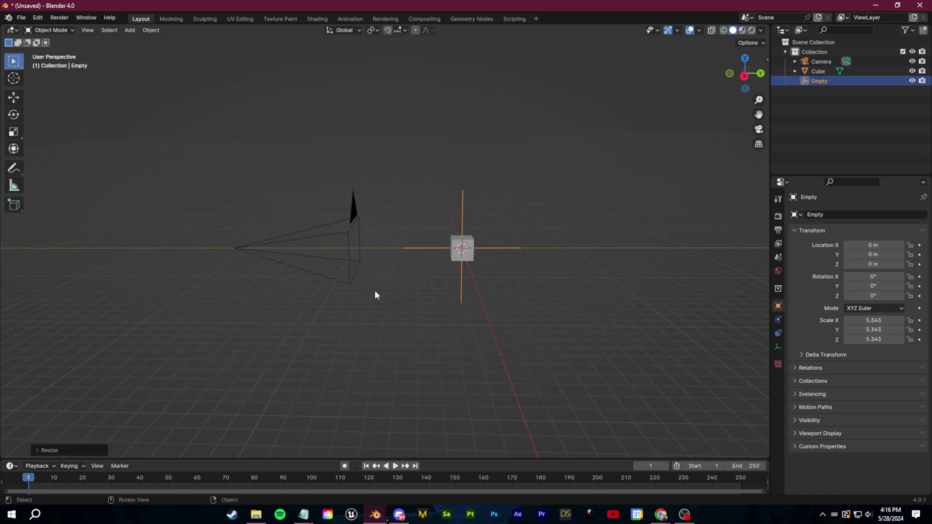
Parent the camera to the empty with Object (Keep Transform)
left_click(386, 222)
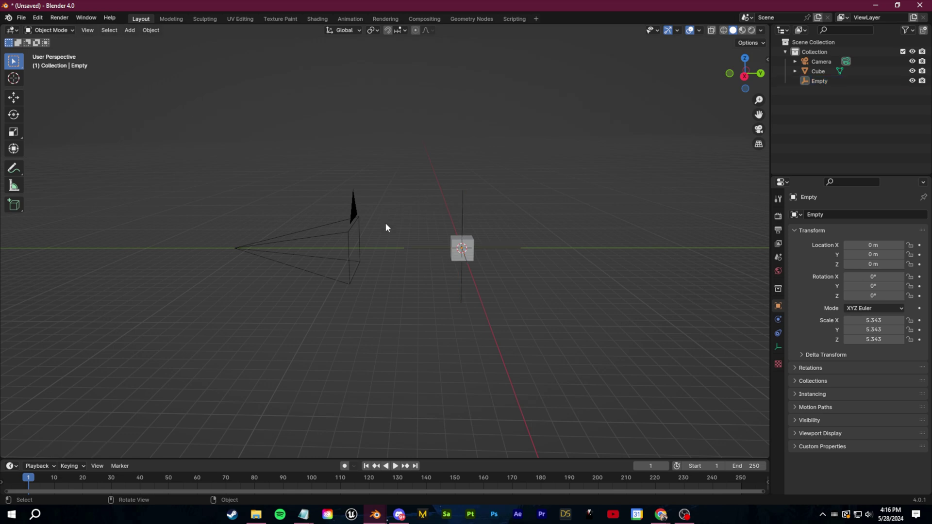
left_click(328, 228)
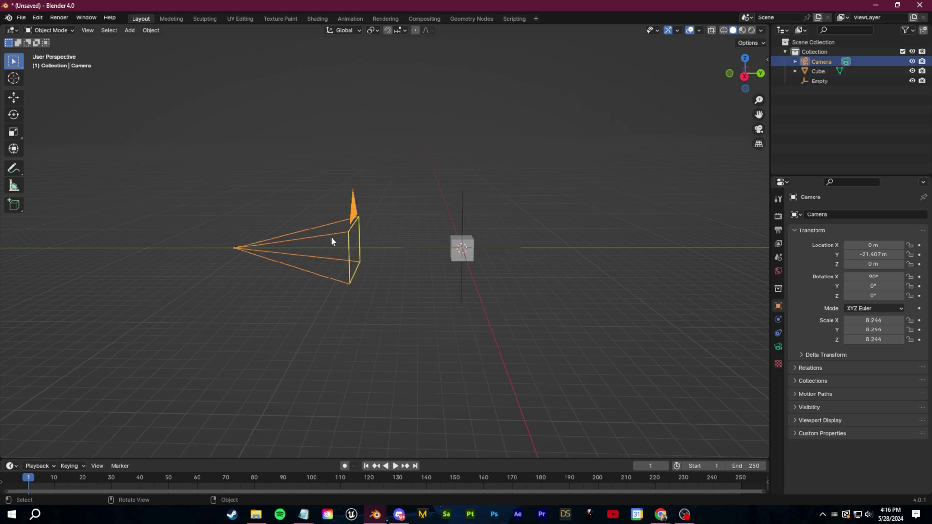
left_click(463, 207, "shift")
key("ctrl+p")
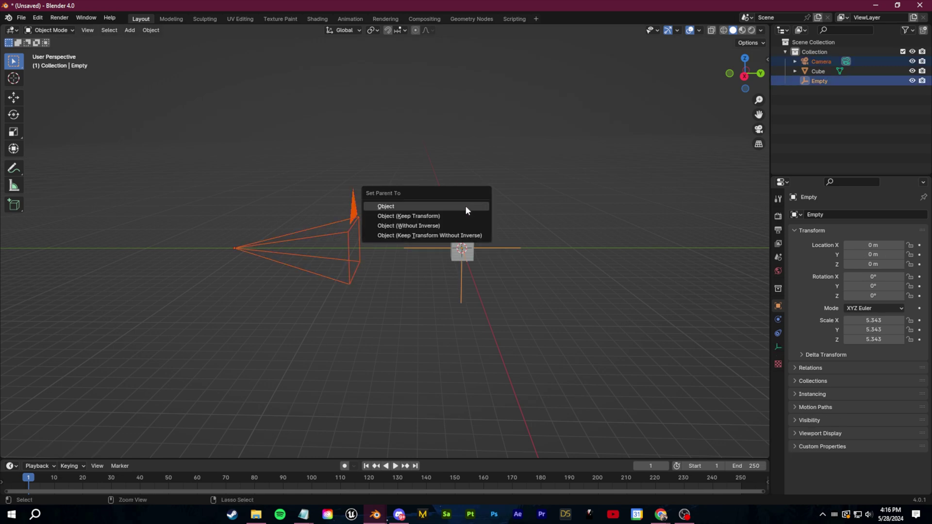
left_click(398, 217)
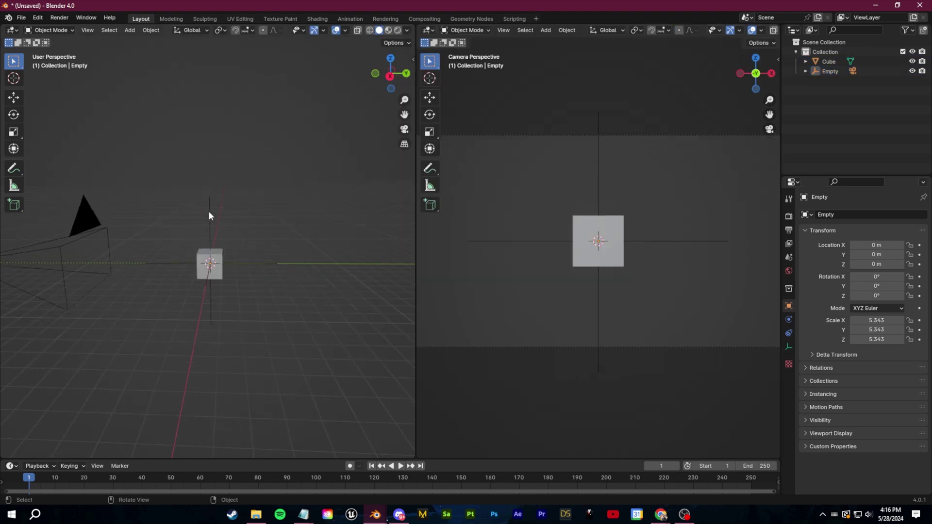
Scale the empty down to about 2.2 so the parented camera moves closer to the cube
key("s")
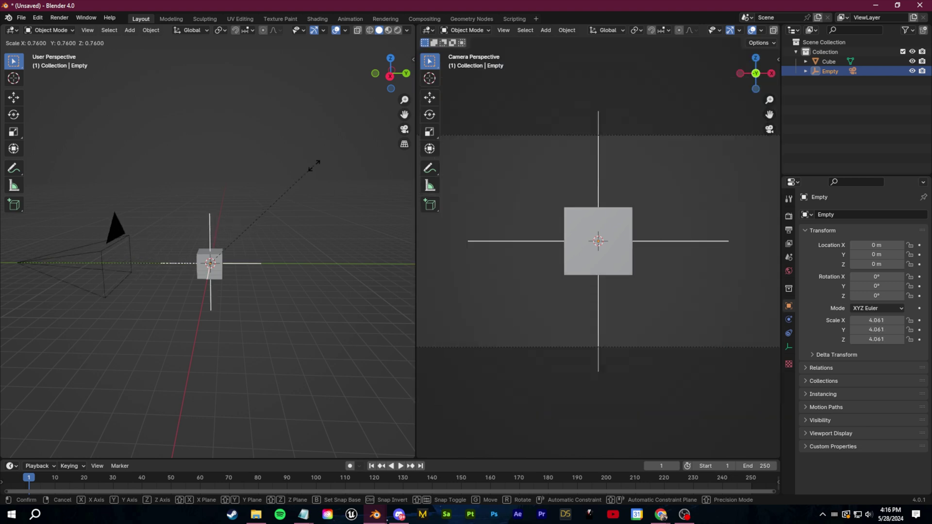
left_click(249, 211)
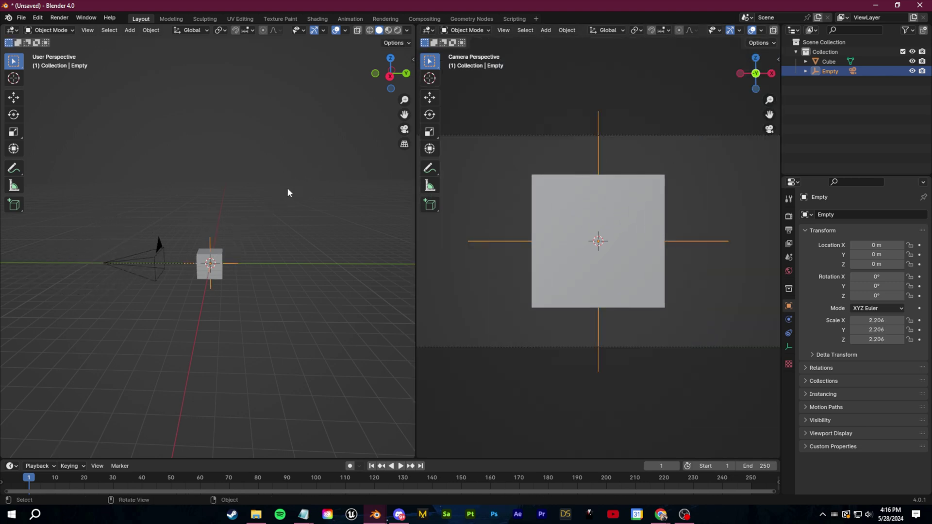
Try a trackball rotation of the empty to orbit the camera around the cube
key("r")
key("r")
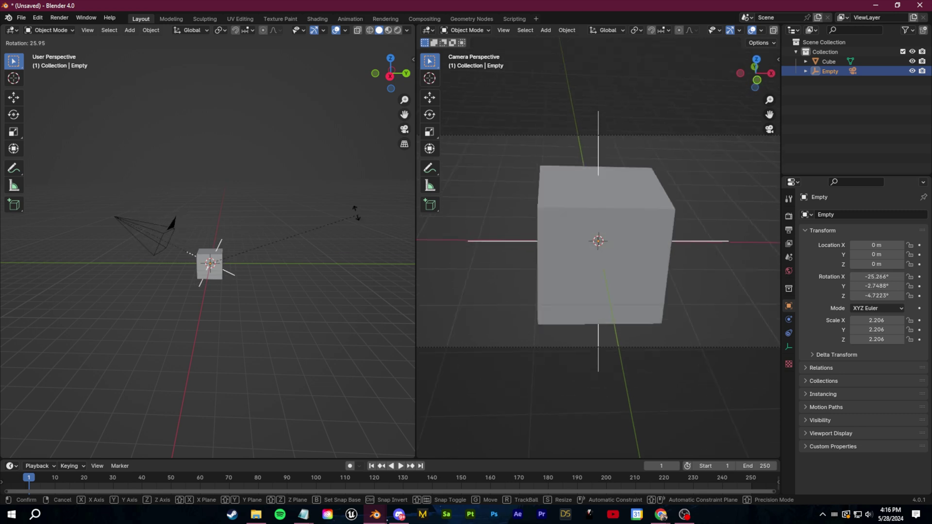
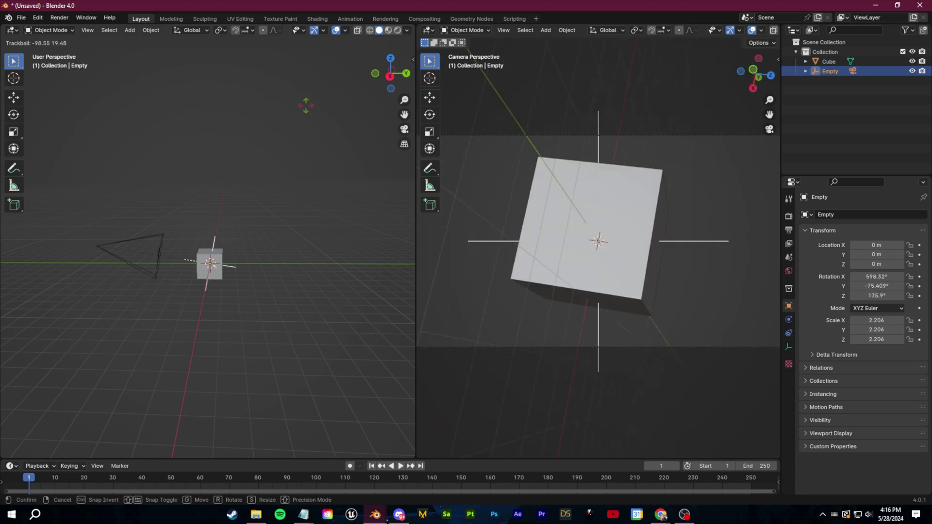
right_click(306, 104)
Enlarge the timeline and properties areas, and keyframe the empty's location, rotation and scale at frame 1
left_click_drag(166, 458, 189, 342)
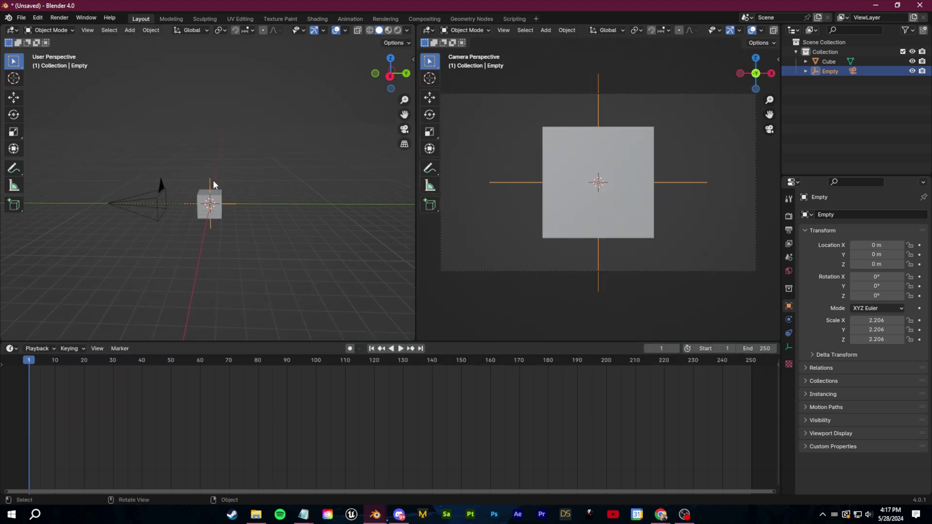
left_click_drag(781, 313, 620, 313)
left_click_drag(920, 246, 921, 355)
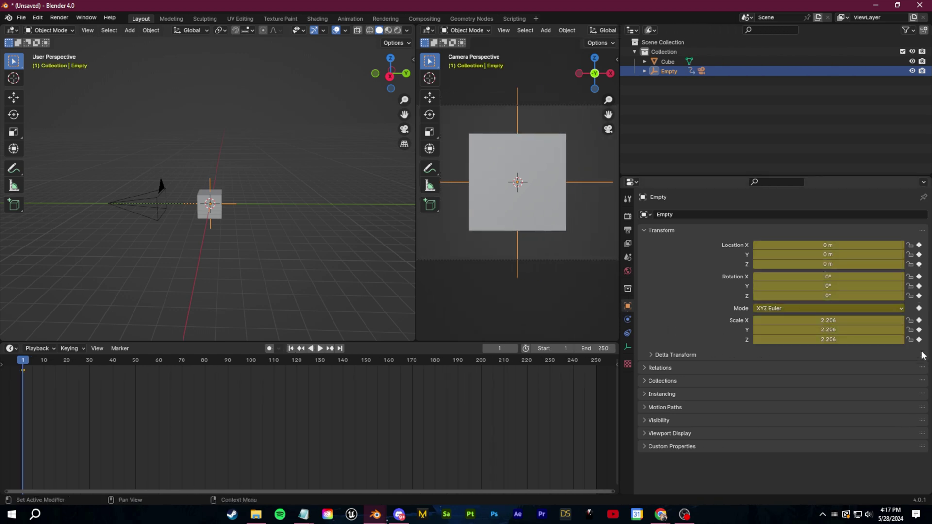
At frame 30, scale the empty to about 1.56 and insert a keyframe for all available channels
left_click_drag(27, 363, 89, 374)
left_click_drag(415, 121, 280, 131)
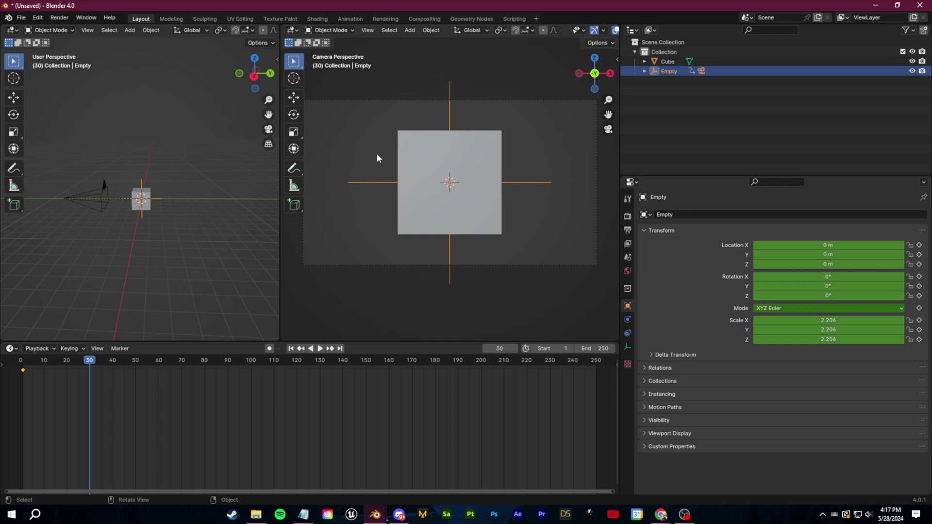
key("s")
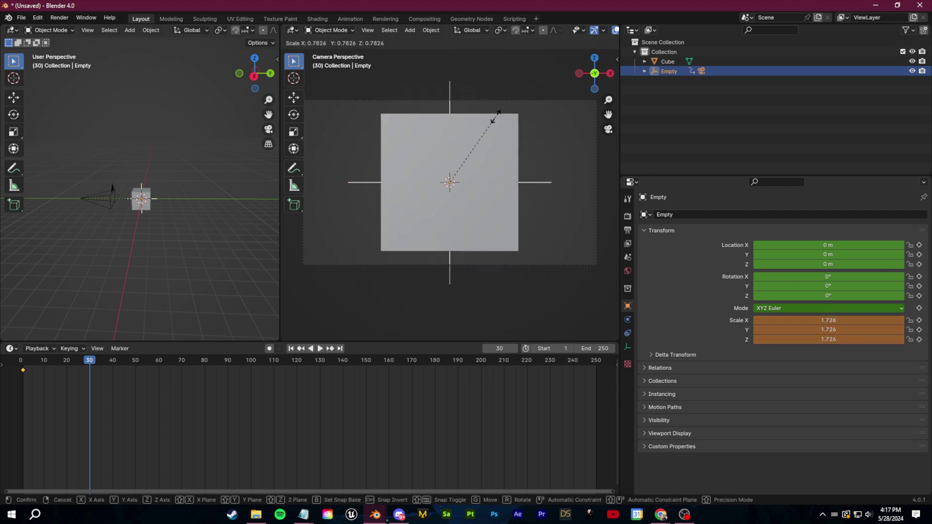
left_click(492, 122)
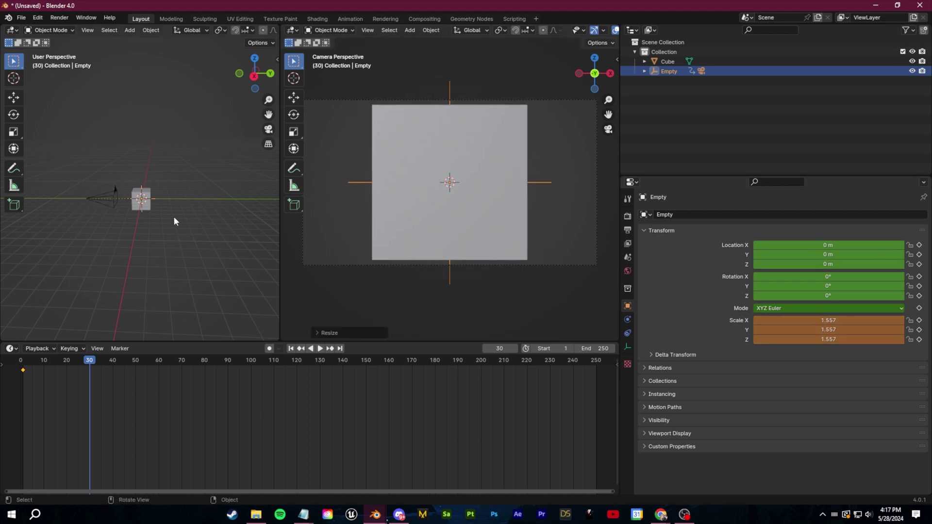
key("i")
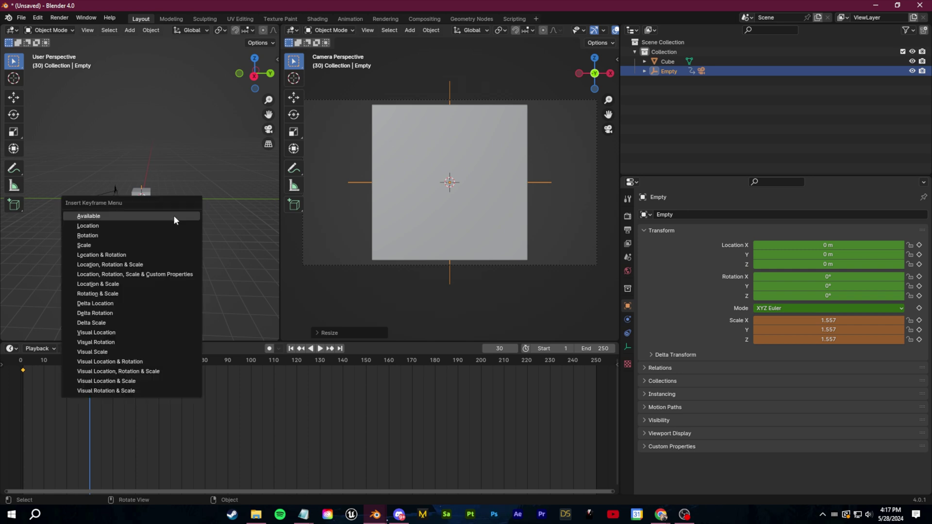
left_click(150, 215)
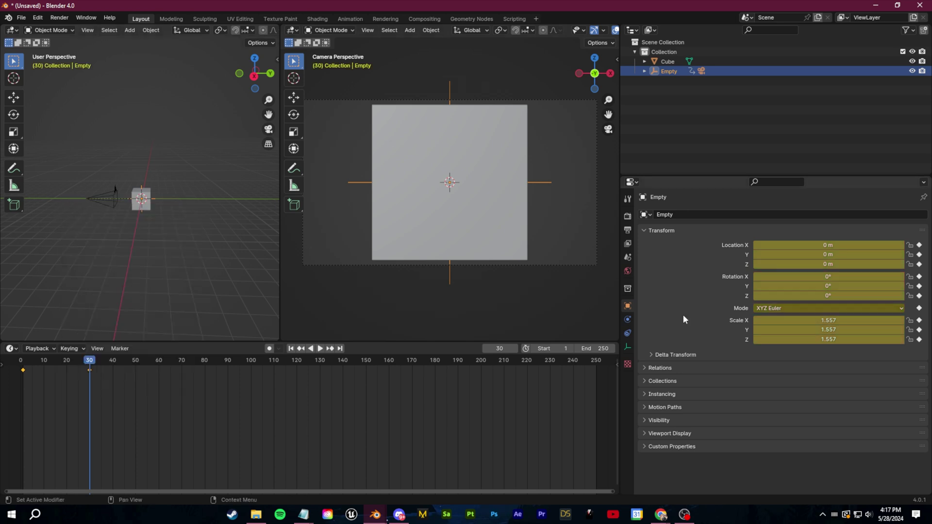
Play the empty's animation back from frame 0 to check the camera push-in
left_click_drag(90, 362, 21, 370)
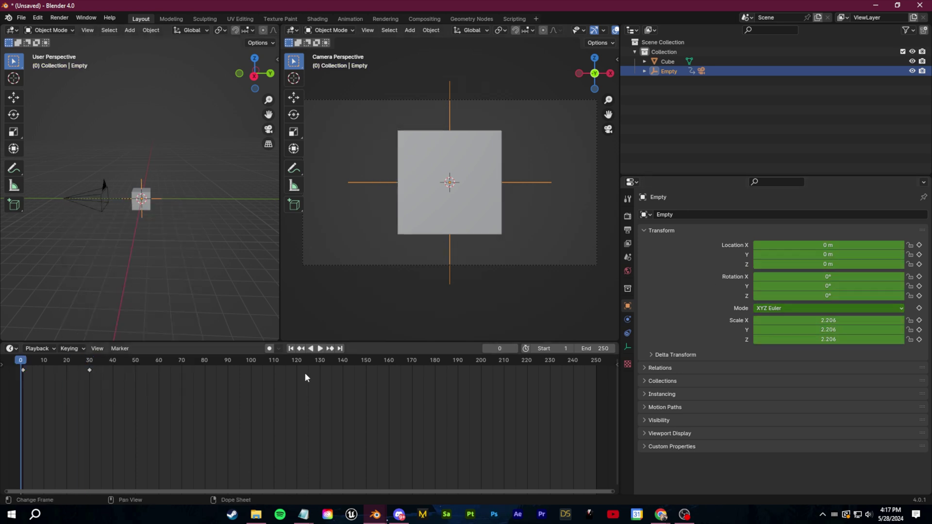
key("space")
key("space")
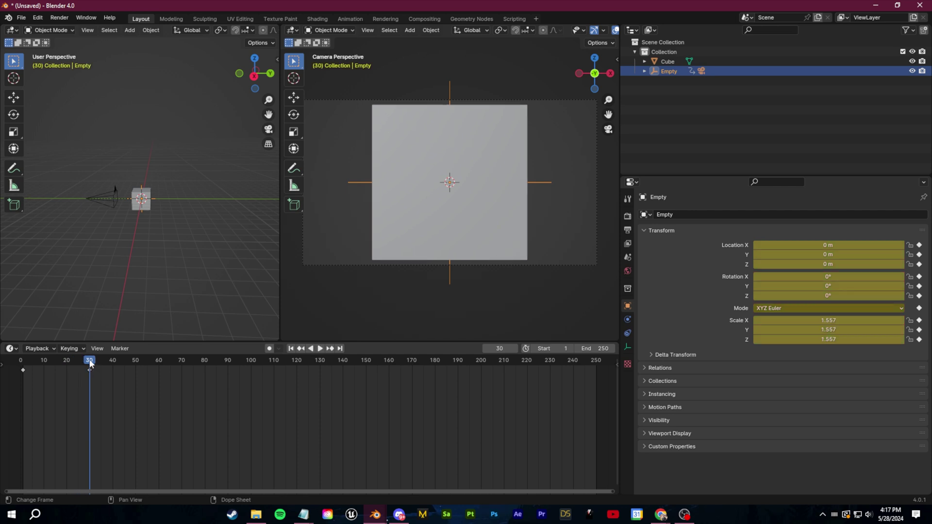
At frame 60, rotate the empty freely to about 9°, -11°, -27°, scale it to about 2.44, and keyframe the available channels
left_click_drag(92, 365, 159, 369)
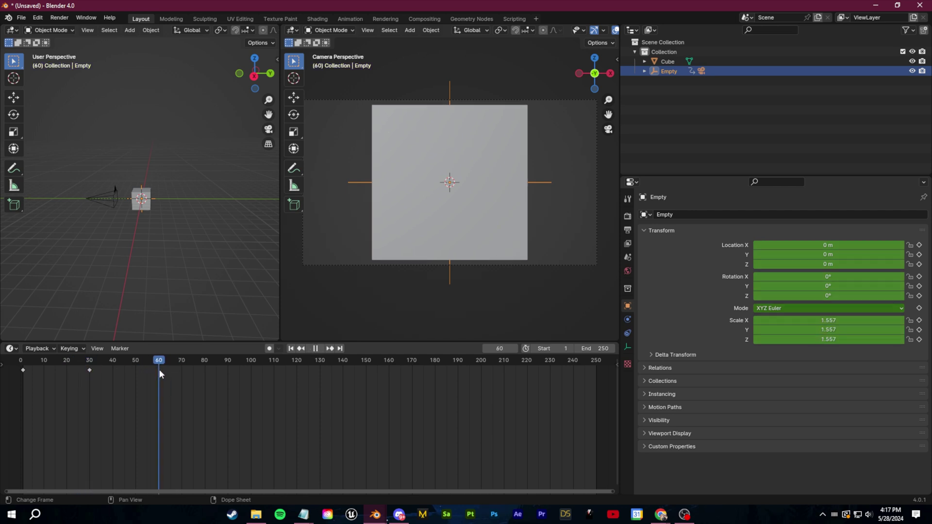
key("r")
key("r")
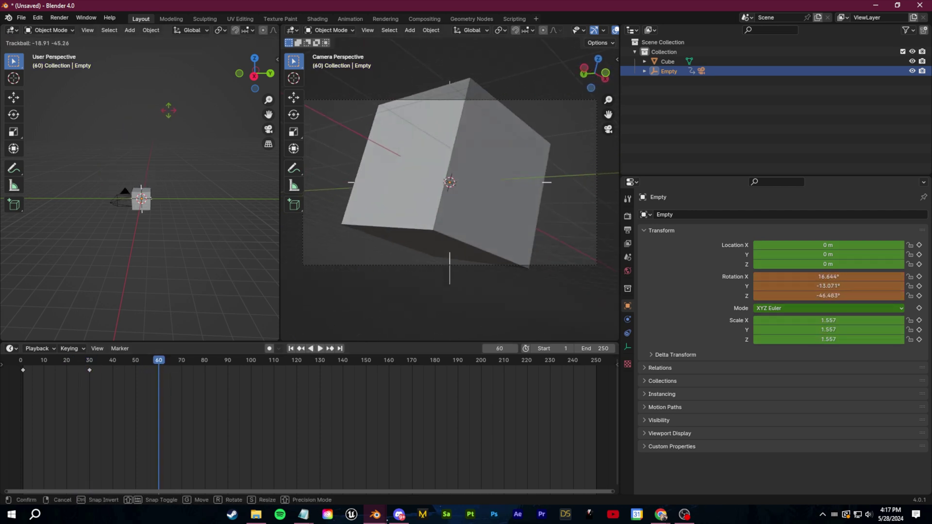
key("Return")
key("s")
left_click(257, 111)
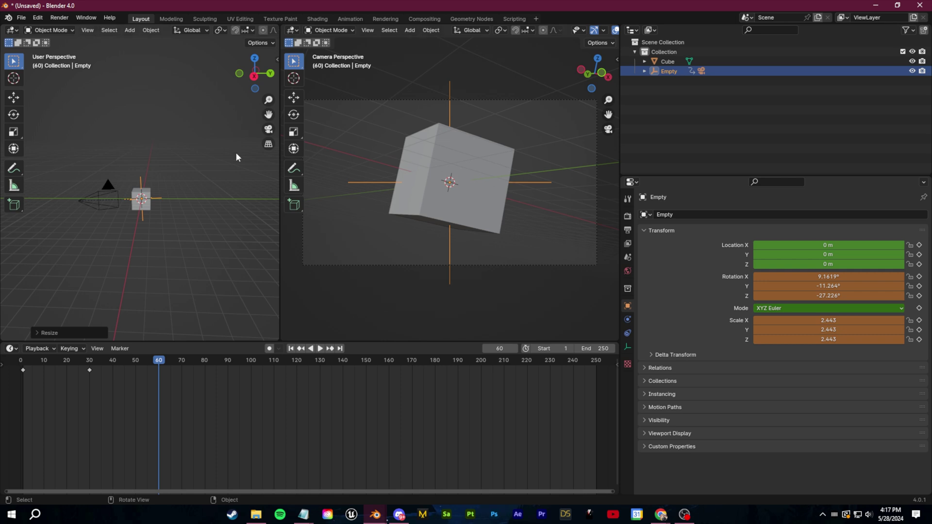
key("i")
left_click(225, 161)
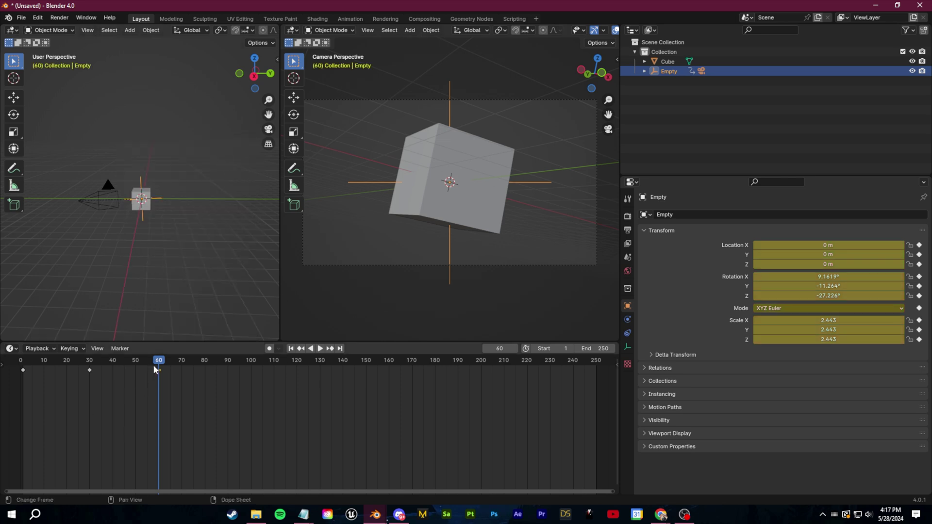
Move the second keyframe to frame 20 and the last one to frame 35, and play the animation
left_click_drag(159, 370, 101, 374)
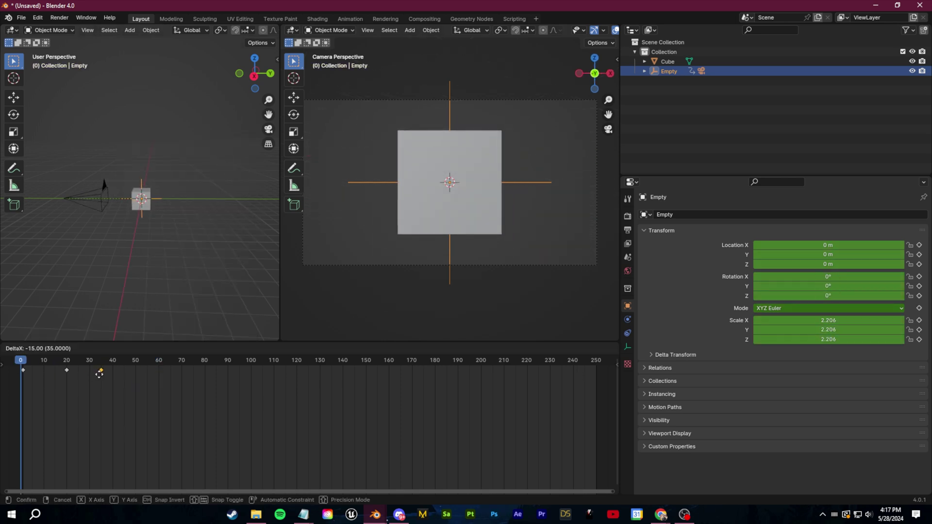
key("space")
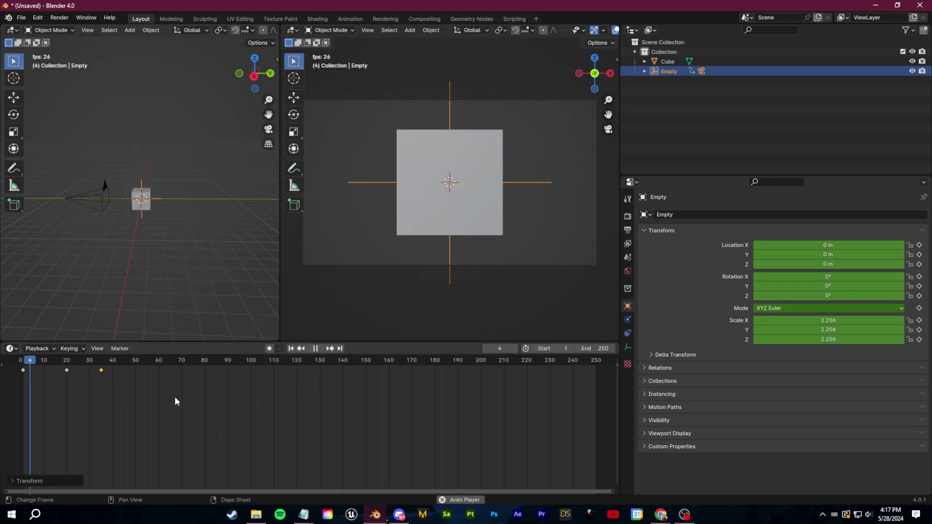
key("space")
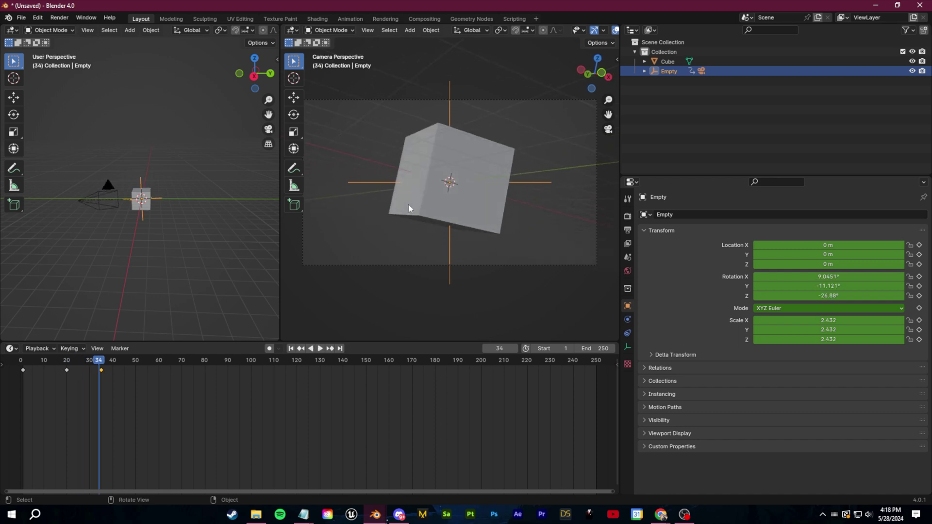
Keyframe the empty at frame 50, rotated further around the cube, and preview the animation
left_click_drag(102, 359, 101, 362)
left_click_drag(148, 362, 67, 371)
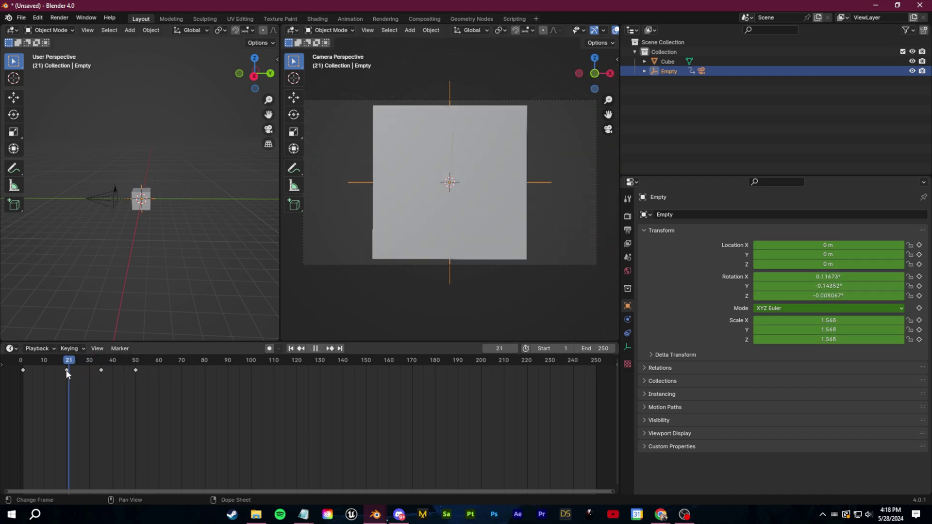
key("space")
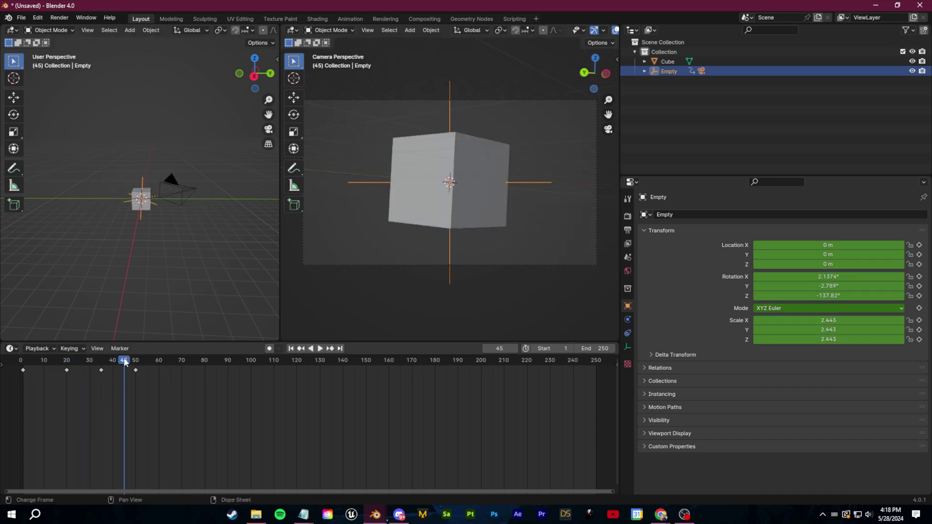
Paste a copy of the frame 35 keyframe at frame 43 to hold the pose, and shift the last keyframe to frame 60
mouse_move(125, 362)
left_mouse_down()
mouse_move(101, 371)
mouse_move(120, 362)
left_mouse_up()
key("ctrl+c")
key("ctrl+v")
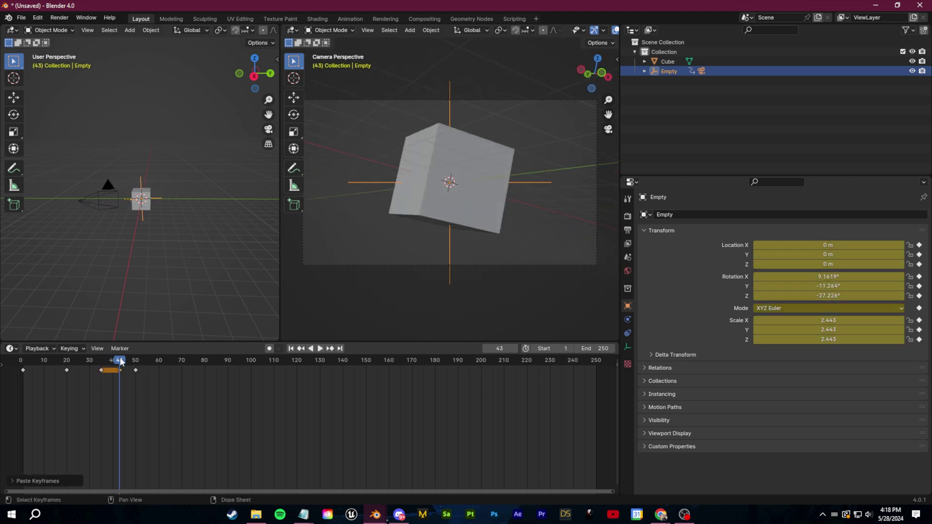
left_click_drag(121, 361, 104, 361)
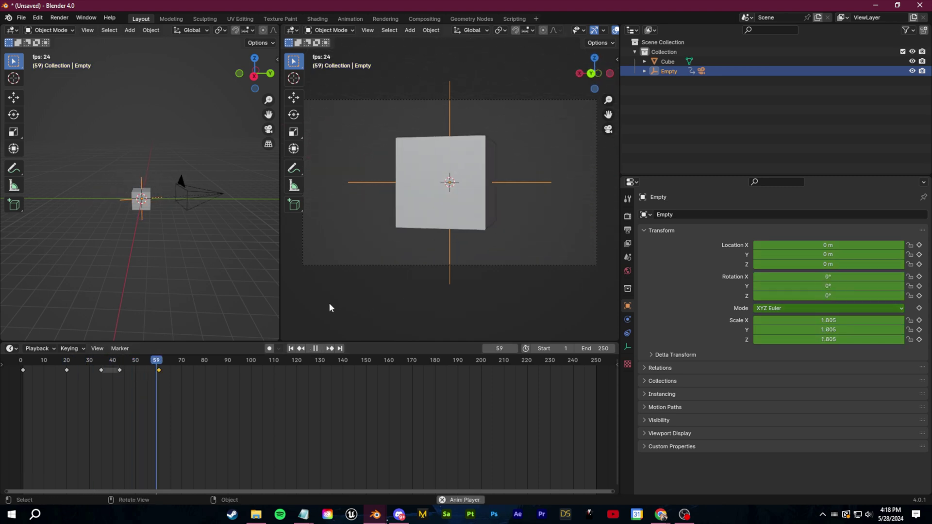
At frame 80, rotate the empty with X and Y axis constraints so the camera looks down on the cube
key("r")
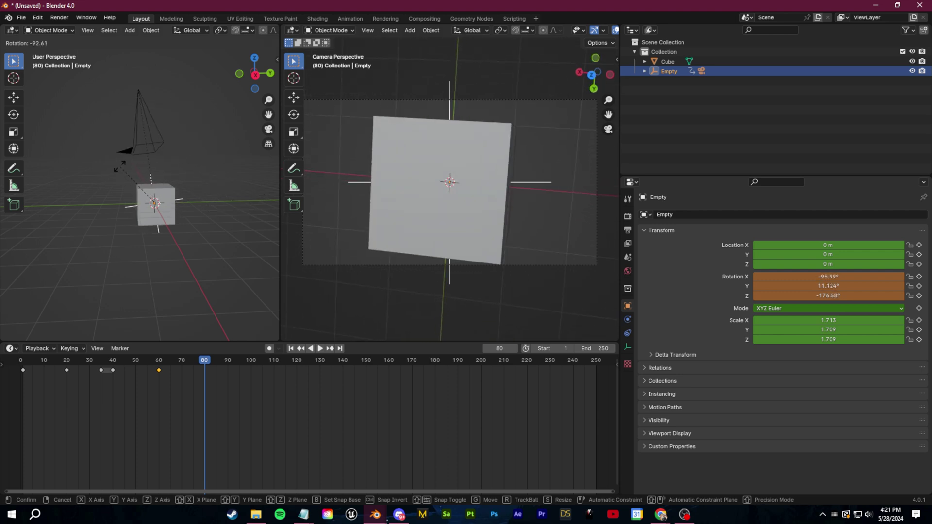
key("x")
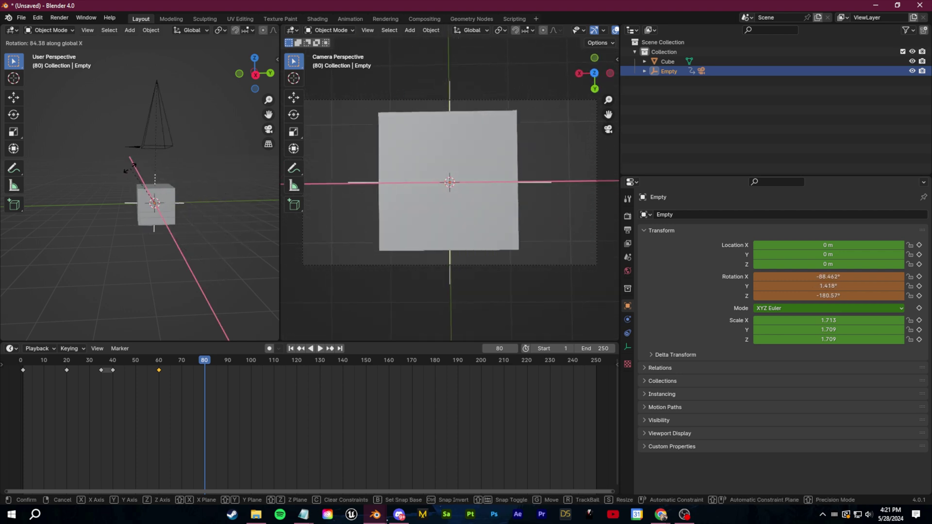
key("y")
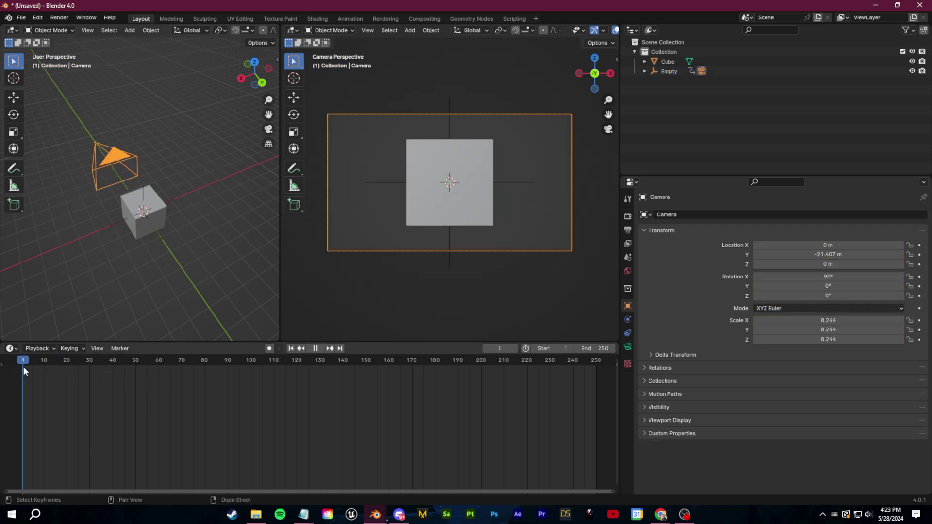
Select the camera at frame 88, enable Depth of Field, and set its focus object to Empty
left_click_drag(23, 366, 222, 383)
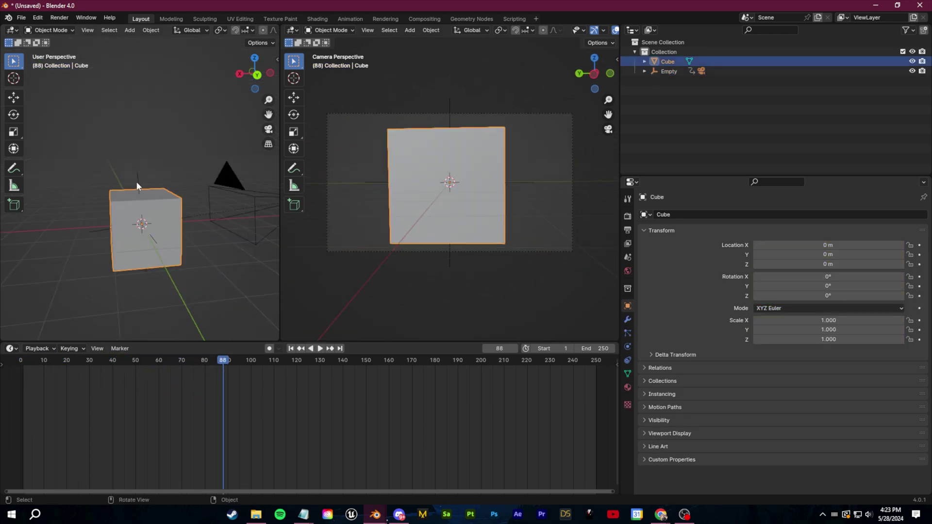
left_click(137, 182)
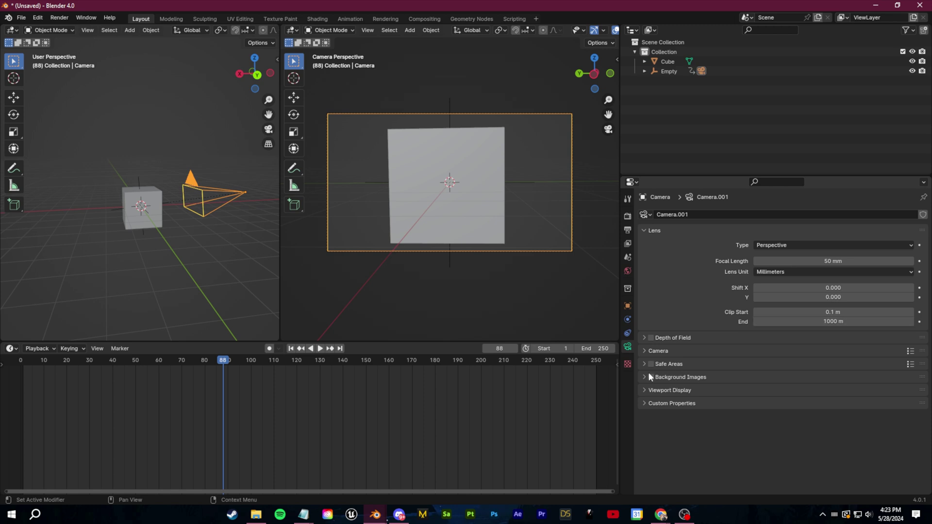
left_click(651, 338)
left_click(643, 338)
left_click(790, 355)
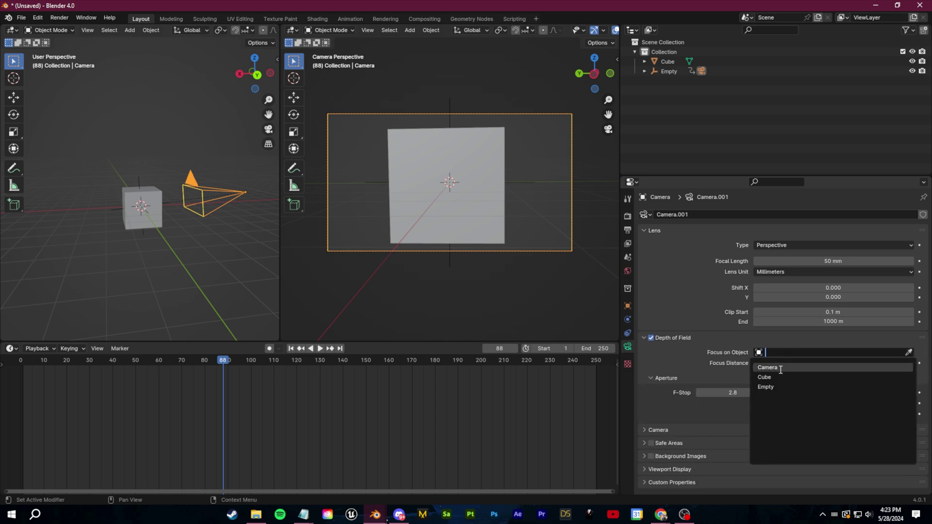
left_click(778, 388)
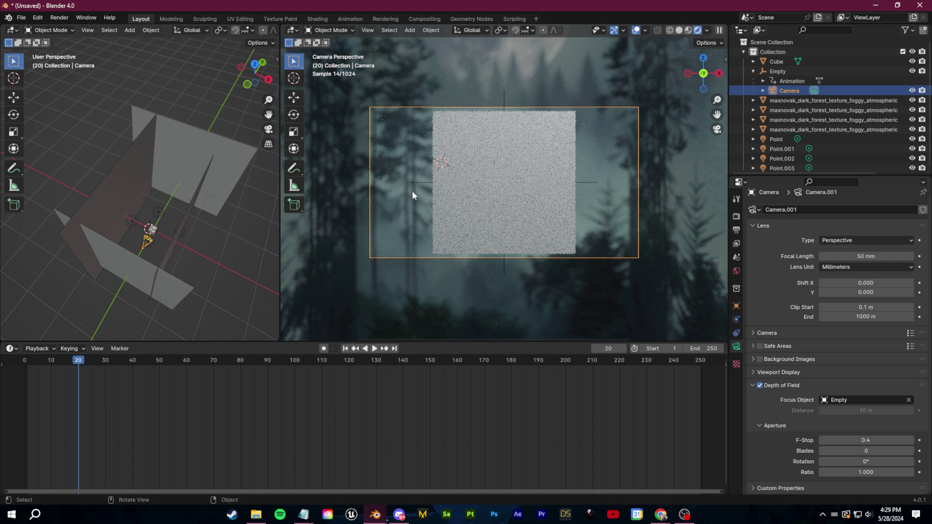
Scrub the rendered camera view, return to the start of the timeline, and play the animation
left_click_drag(100, 373, 124, 369)
key("shift+Left")
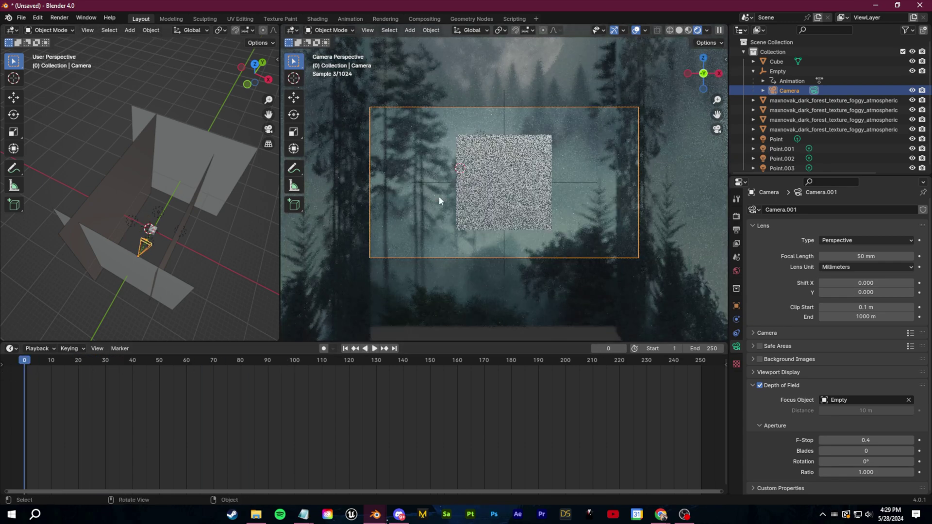
key("space")
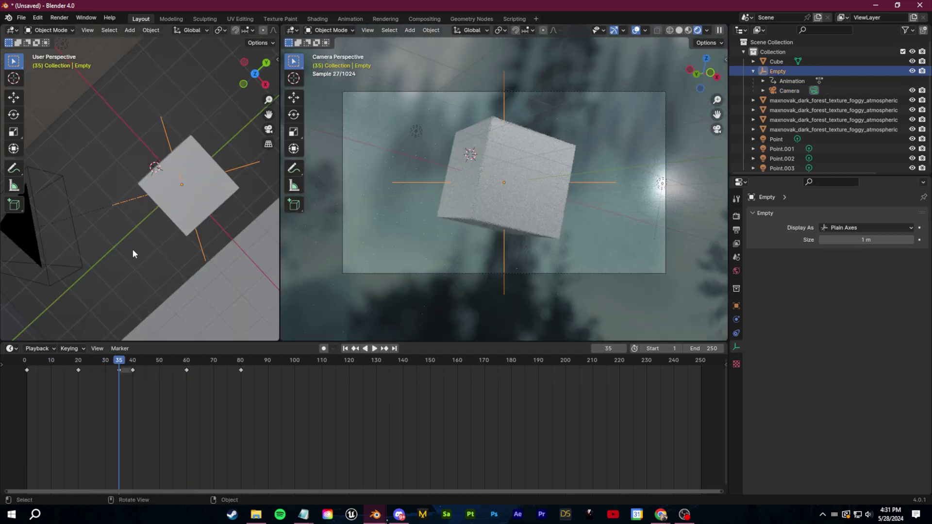
At frame 35, move the empty from the cube's center toward its near side to shift the camera's focus point
middle_click_drag(187, 193, 189, 221)
key("g")
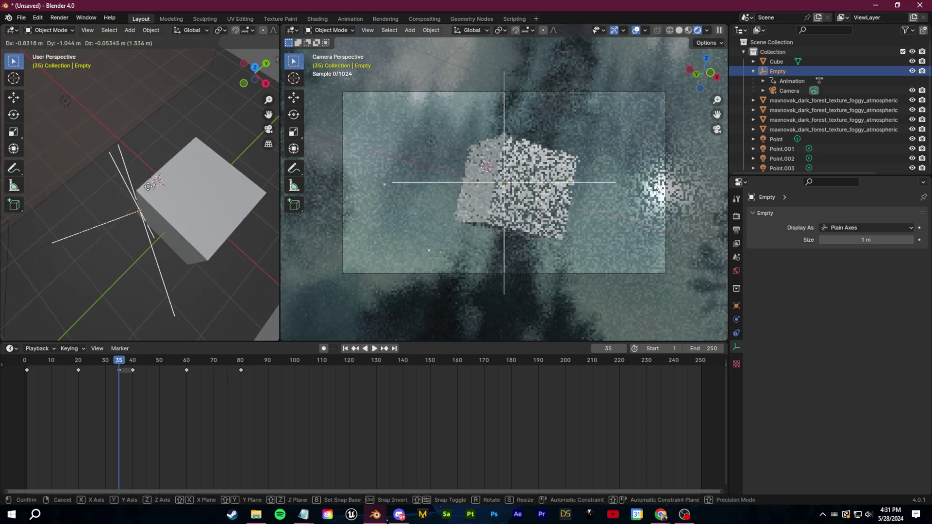
left_click(159, 269)
middle_click_drag(159, 269, 159, 213)
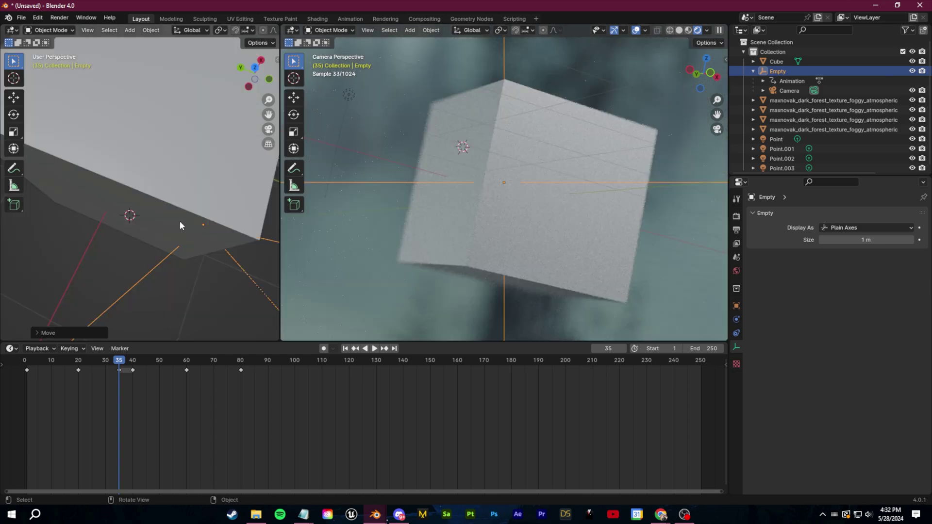
Inspect the cube's depth-of-field blur in the camera view and move the empty again to shift the focus
scroll(196, 211, "down", 2)
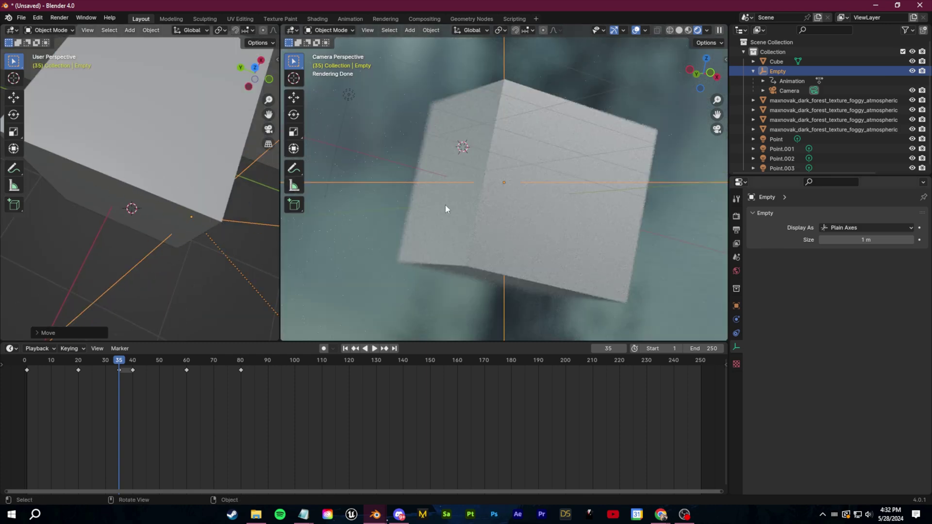
middle_click_drag(505, 185, 508, 234, "shift")
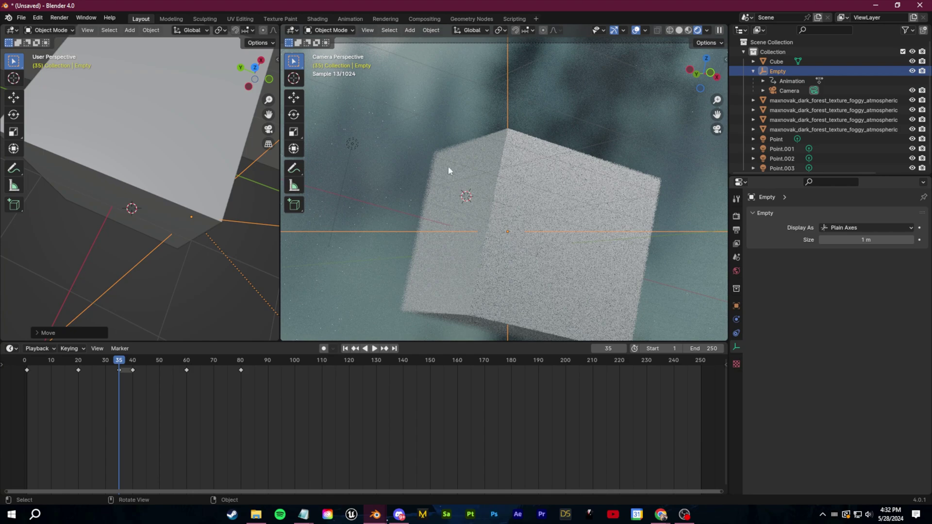
middle_click_drag(132, 175, 222, 192)
key("g")
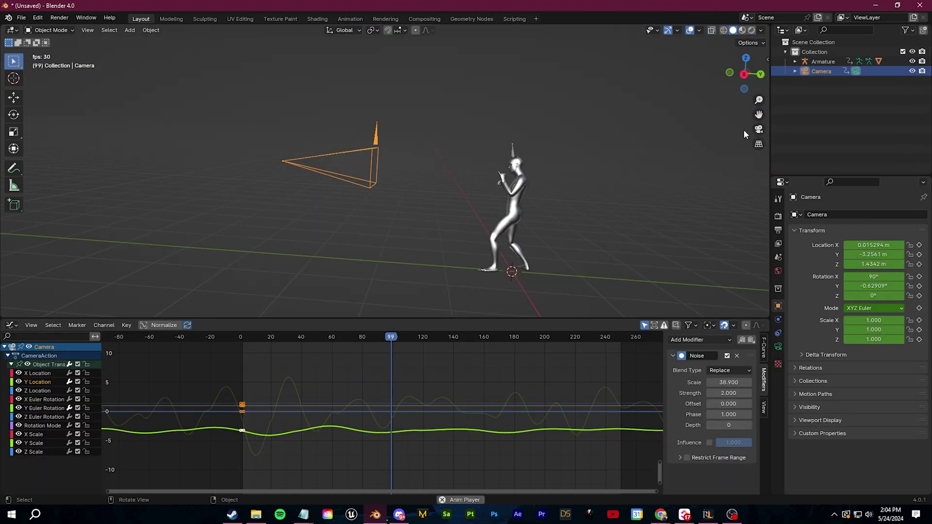
Preview the running camera-shake animation of the fighting figure from inside and outside the camera view
left_click(758, 129)
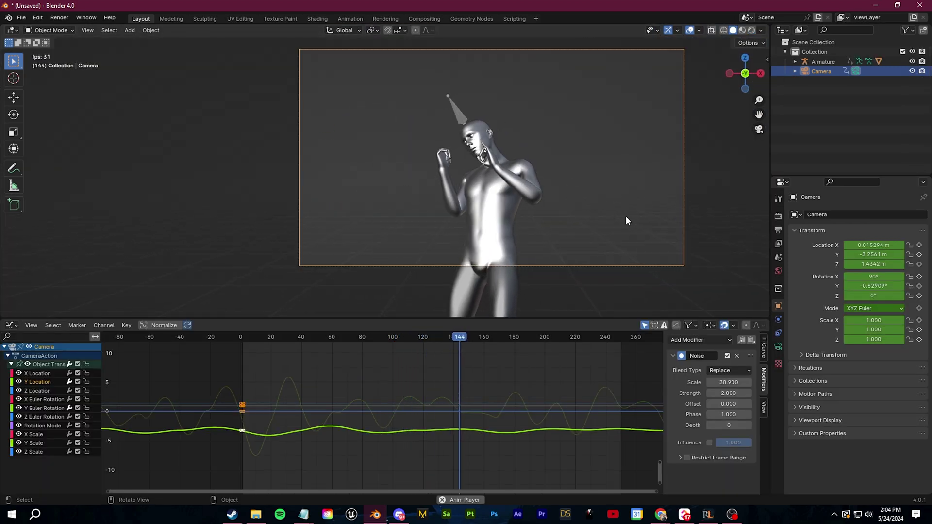
key("KP_0")
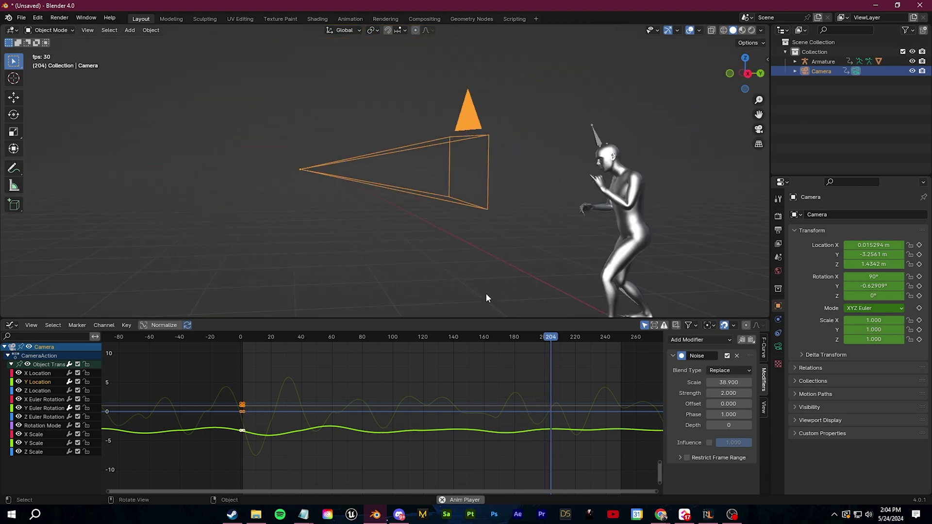
middle_click_drag(487, 298, 534, 252)
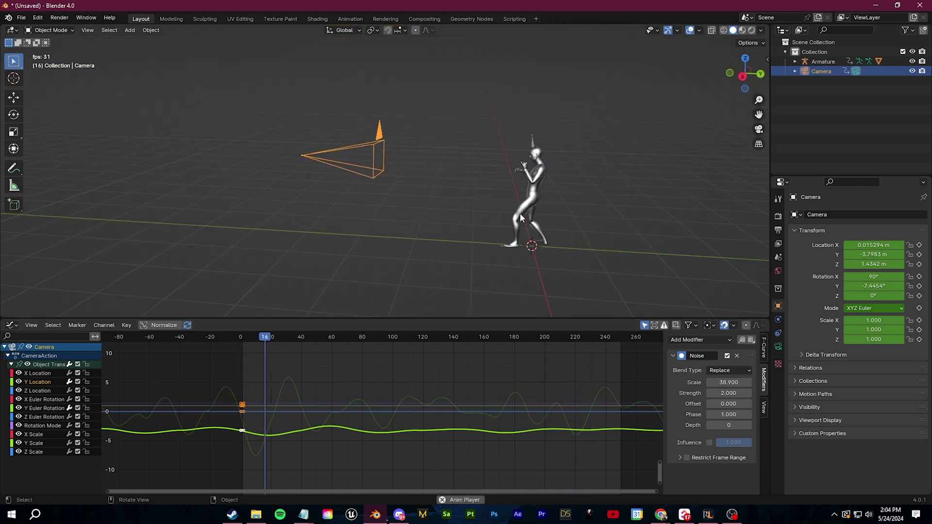
left_click(759, 129)
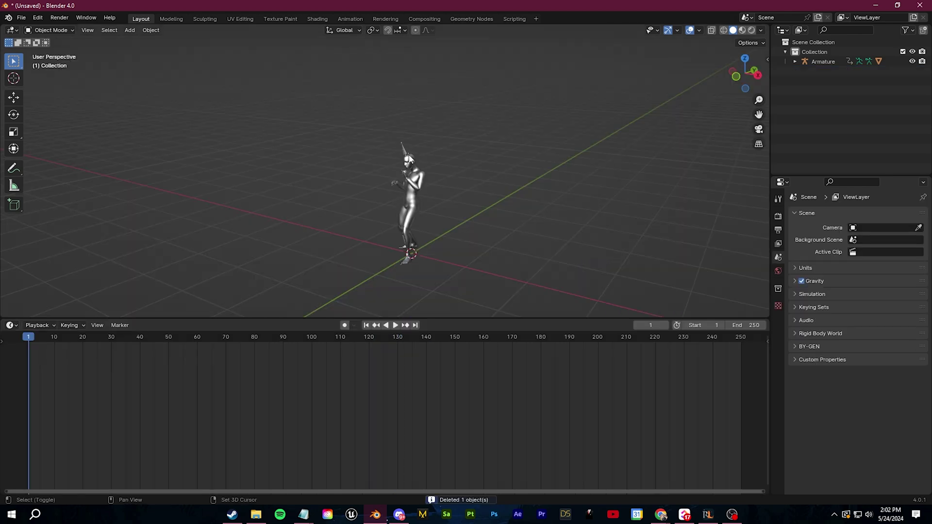
Add a camera and move it in front of the figure's upper body, to about X 0.015, Y -3.21, Z 1.43 m
key("shift+a")
left_click(374, 186)
key("g")
middle_click_drag(466, 199, 616, 143)
left_click(497, 166)
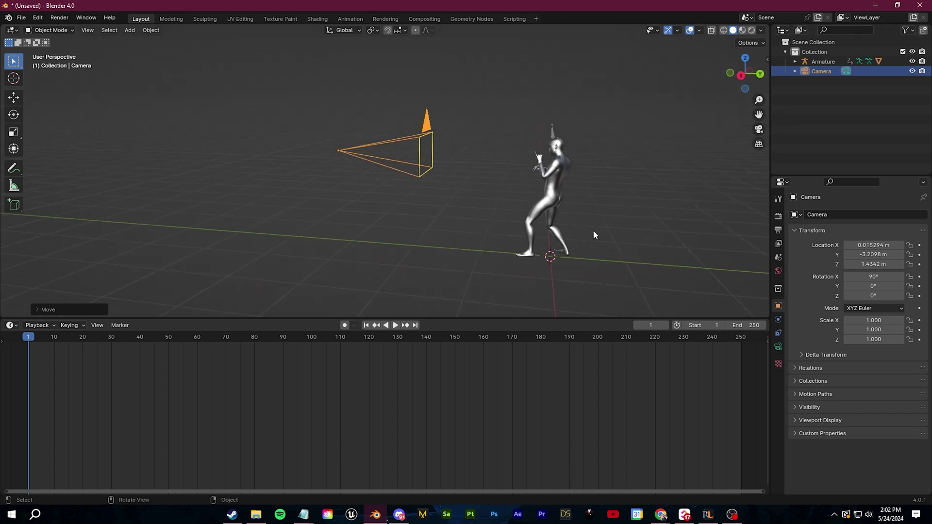
Change the timeline area to the Graph Editor and keyframe the camera's location, rotation and scale at frame 1
middle_click_drag(593, 231, 510, 220)
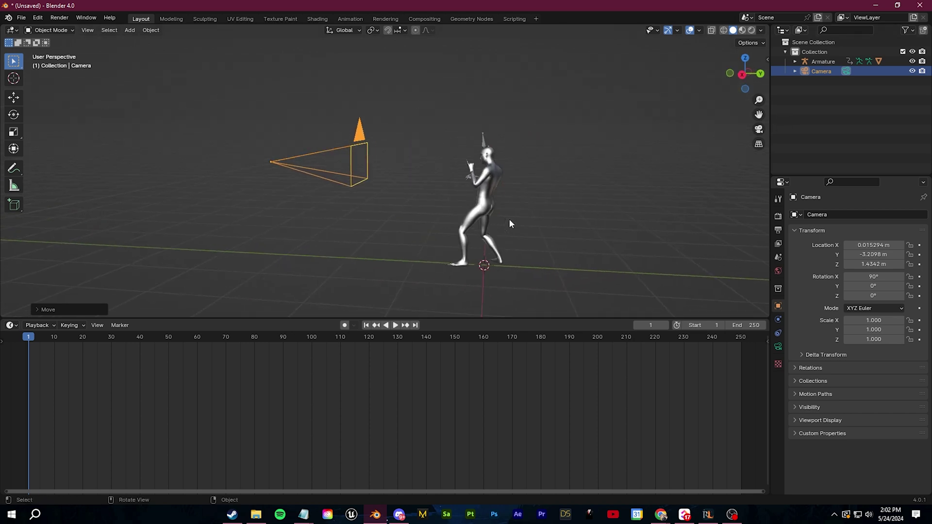
left_click(11, 327)
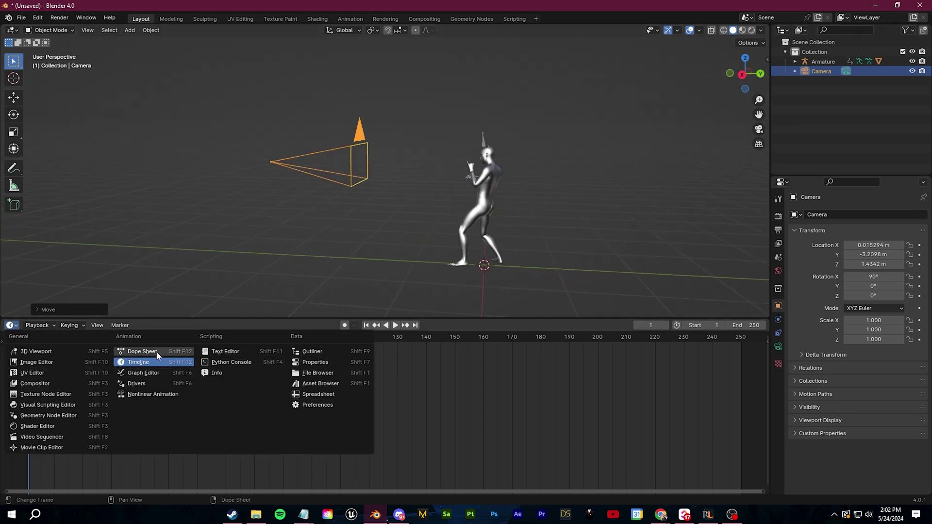
left_click(141, 373)
middle_click_drag(427, 204, 397, 223)
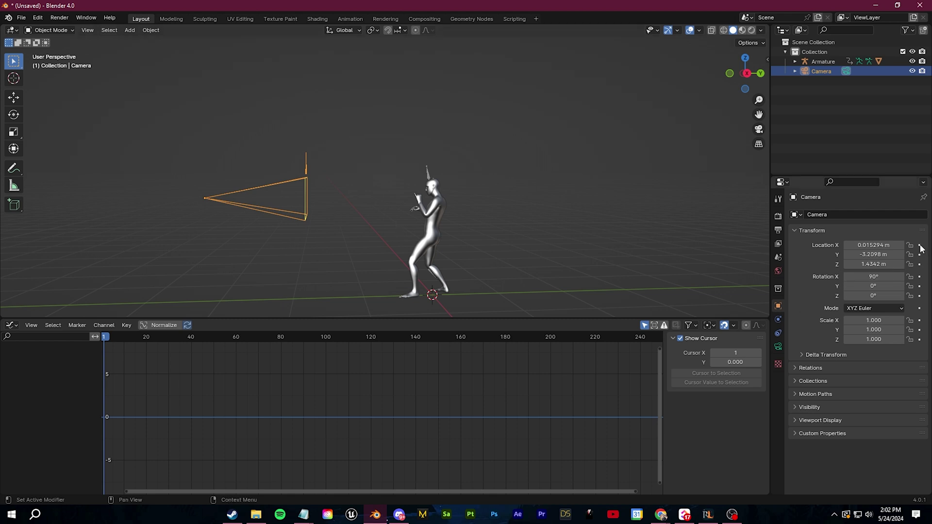
left_click_drag(919, 245, 920, 340)
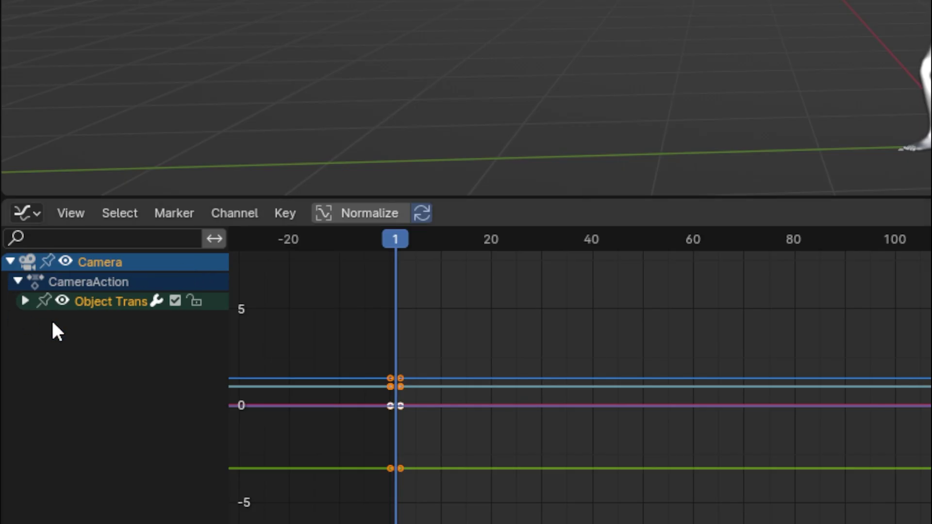
Expand the camera's Object Transforms channels and add a Noise modifier to the Y Euler Rotation curve
left_click(25, 302)
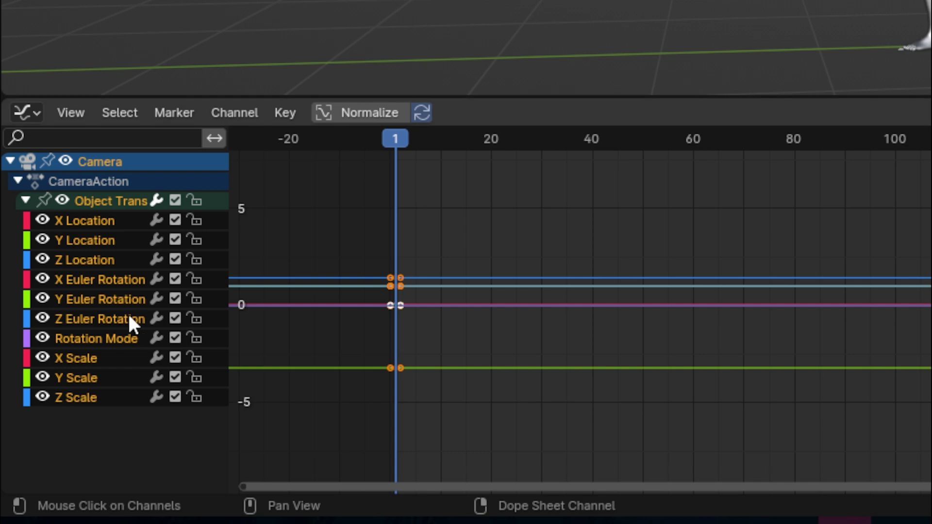
left_click(98, 299)
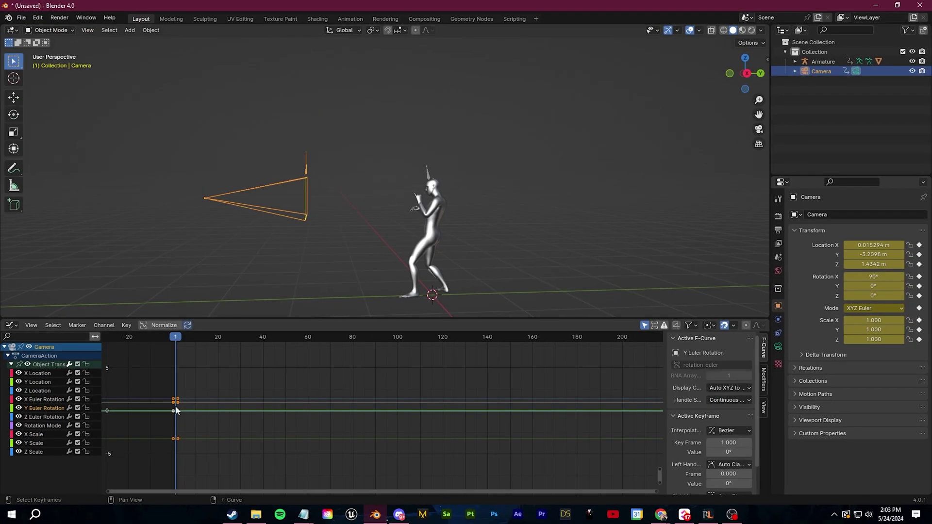
key("n")
key("n")
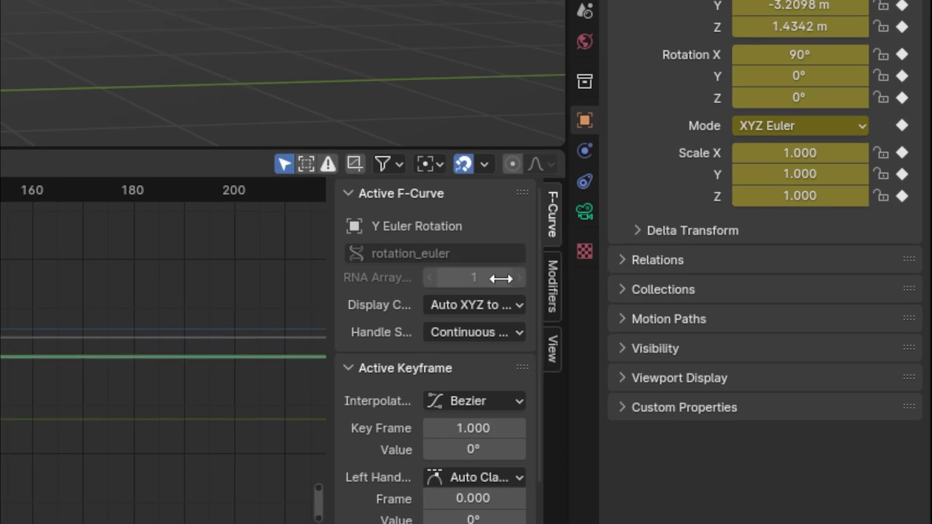
left_click(552, 296)
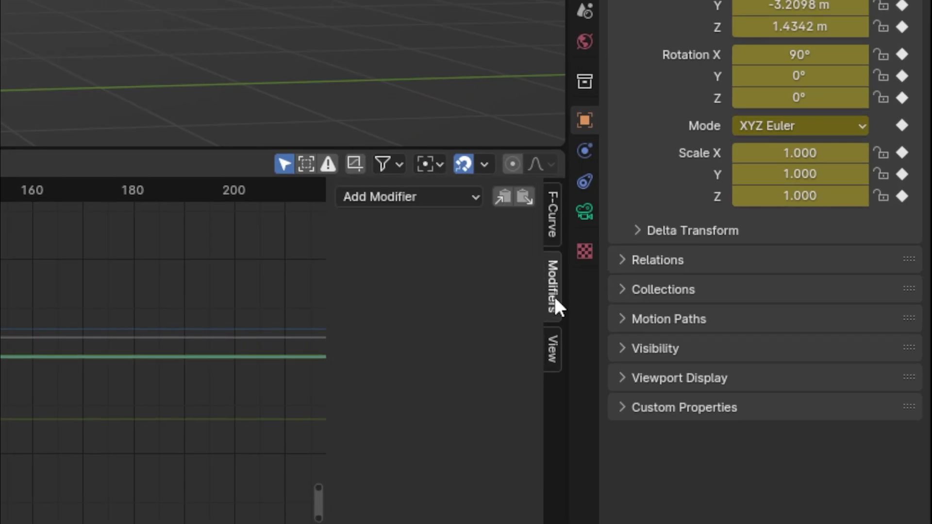
left_click(412, 196)
left_click(421, 318)
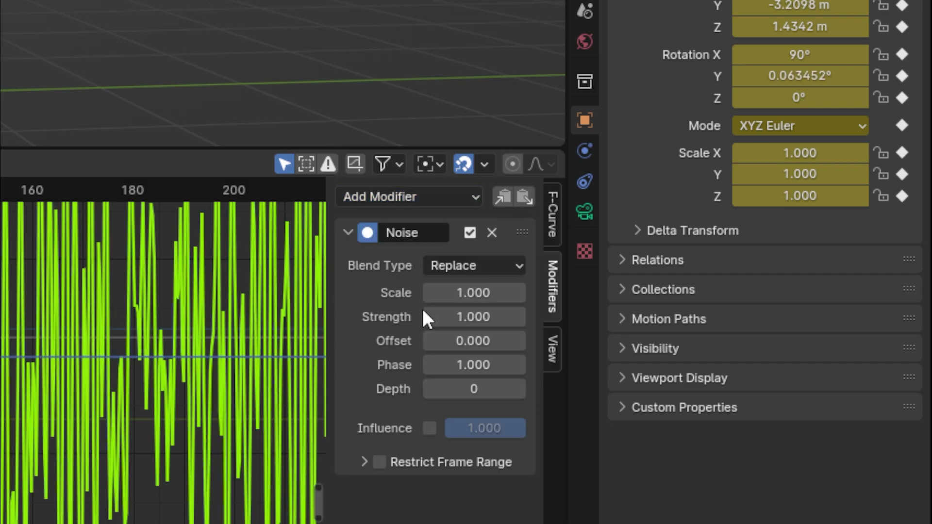
Play back the rotation shake and set the Noise modifier's scale to 21 and strength to 0.3
key("space")
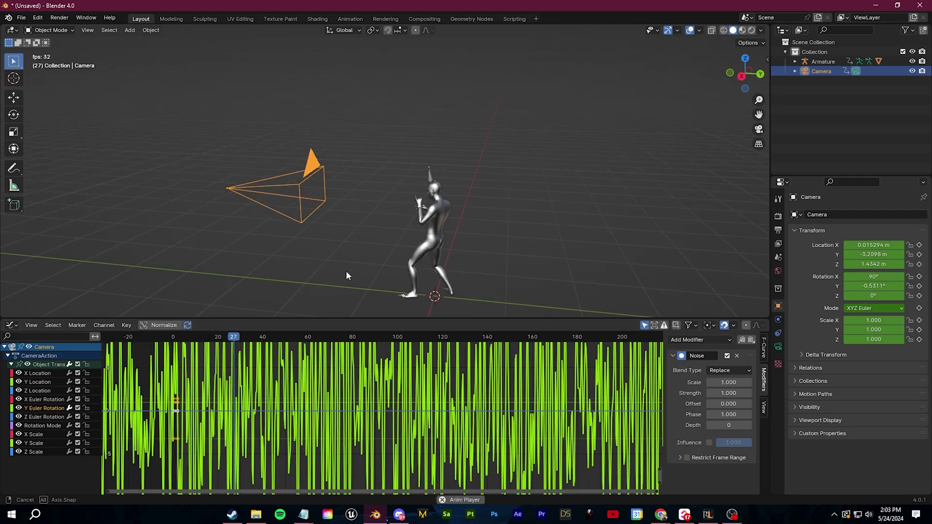
scroll(434, 391, "down", 5)
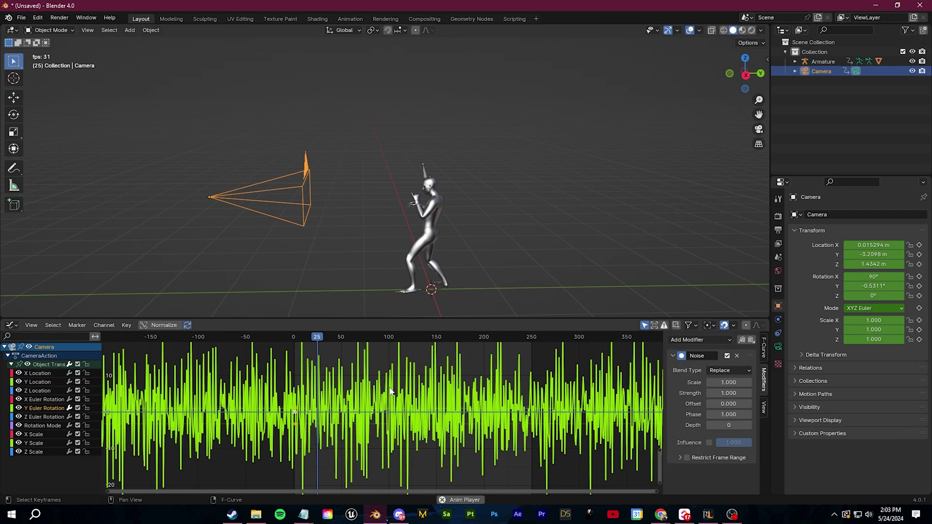
key("space")
left_click_drag(722, 384, 695, 393)
Play the softened rotation shake through the camera and scrub back to frame 12
key("space")
key("KP_0")
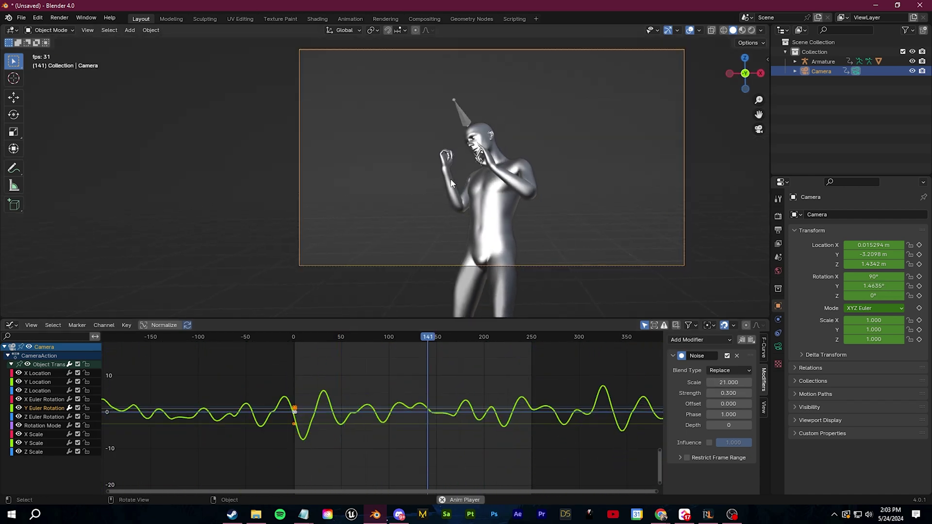
key("space")
left_click_drag(437, 337, 267, 355)
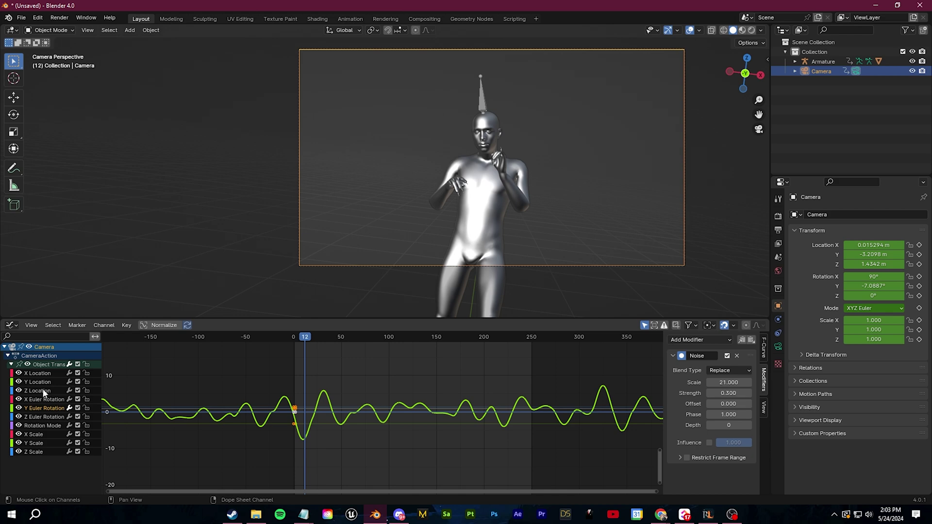
Add a Noise modifier with scale 38.9 and strength 2 to the camera's Y Location curve, and play the animation
left_click(46, 365)
middle_click_drag(395, 180, 346, 202)
left_click(27, 383)
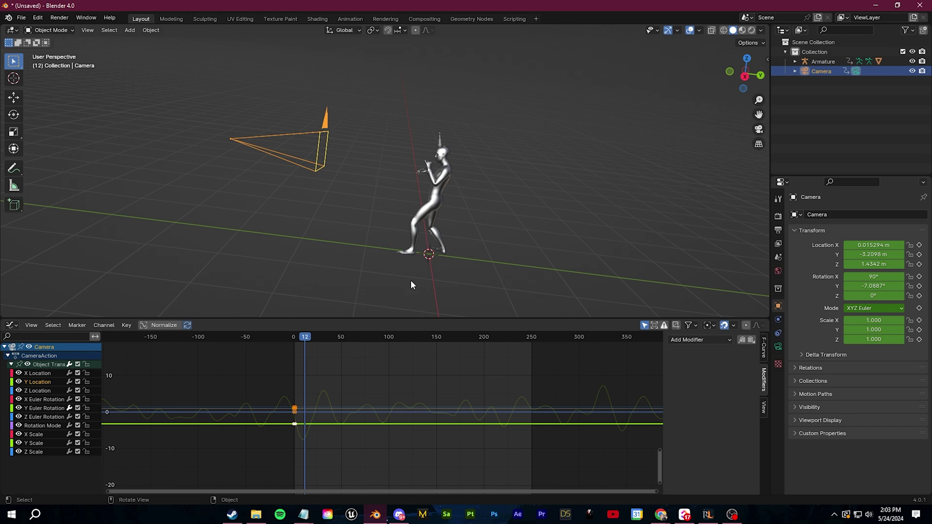
left_click(689, 339)
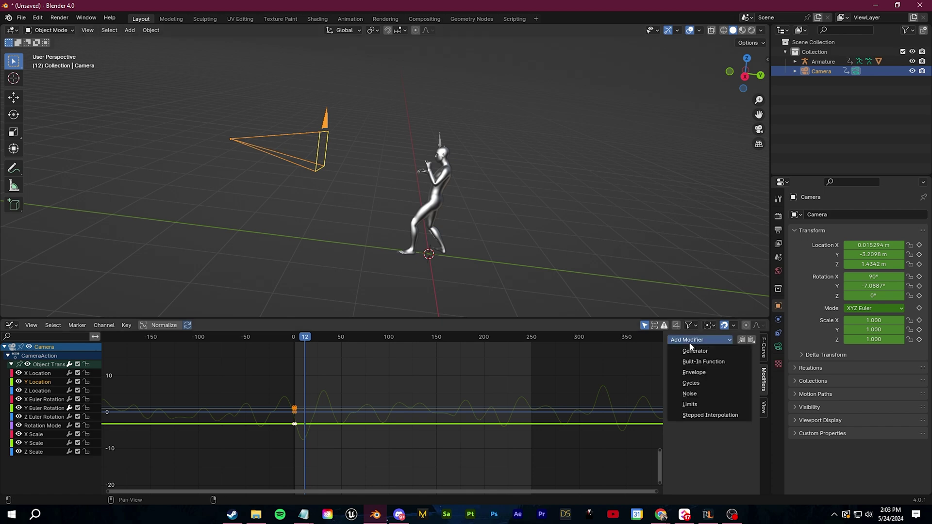
left_click(707, 394)
scroll(375, 433, "up", 2)
key("space")
key("space")
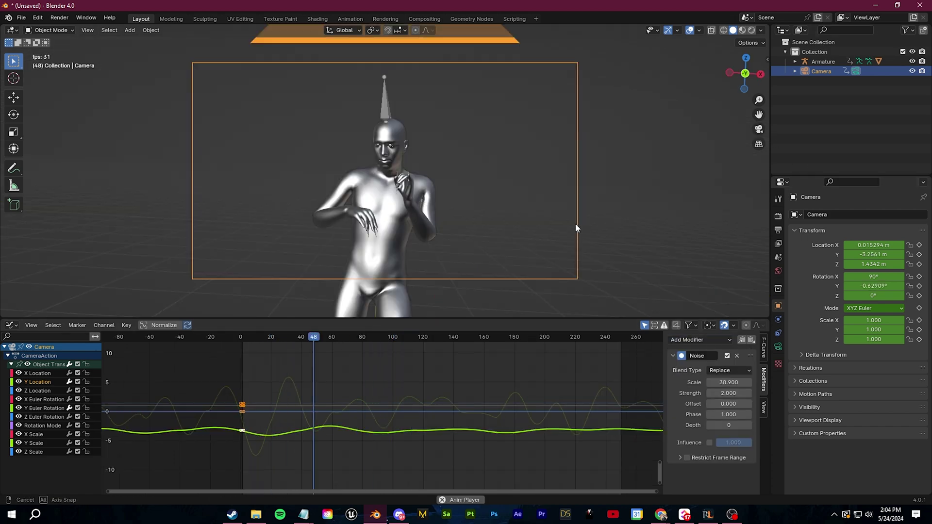
Review the combined location and rotation shake outside and through the camera, and replay it from the first frame
middle_click_drag(576, 226, 461, 241)
scroll(483, 250, "down", 6)
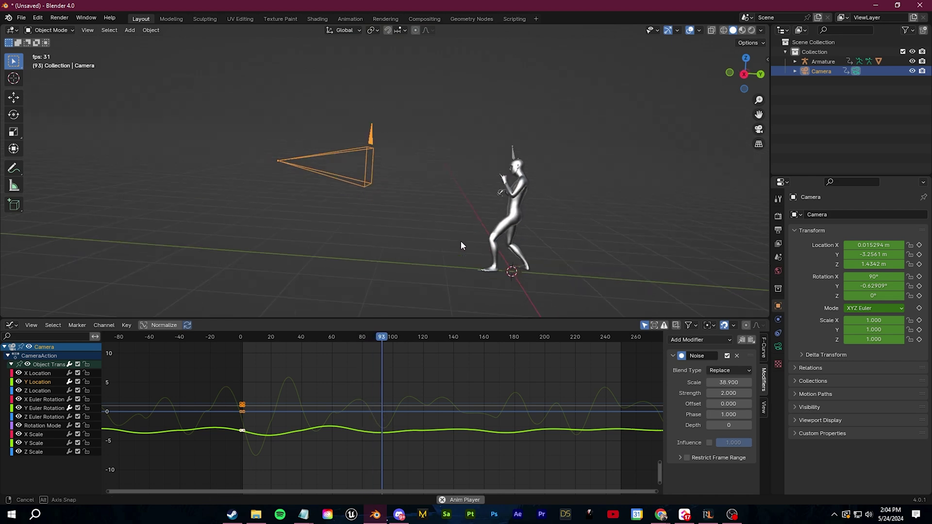
left_click(758, 128)
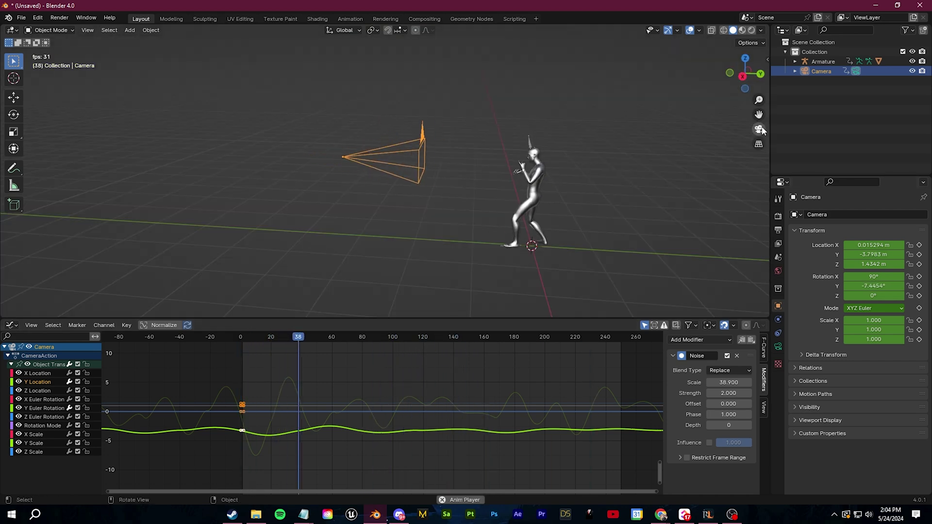
key("KP_0")
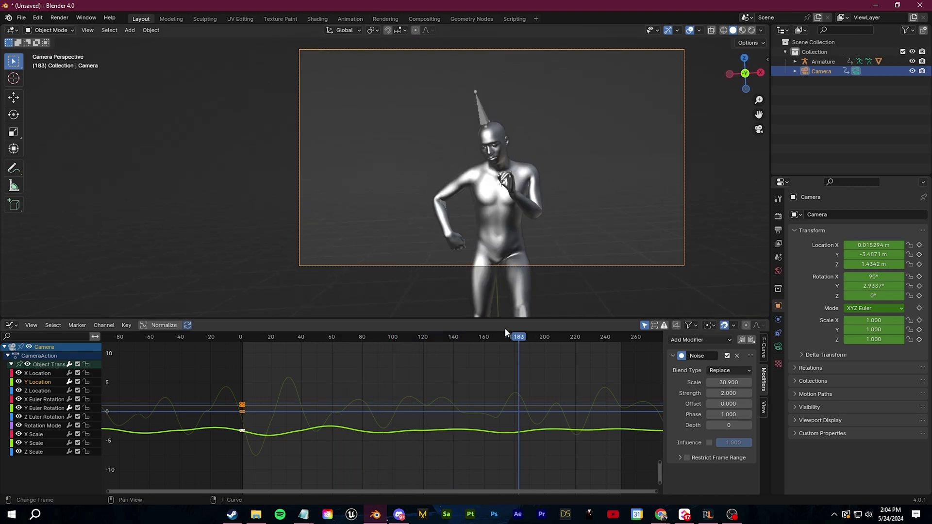
key("shift+Left")
key("space")
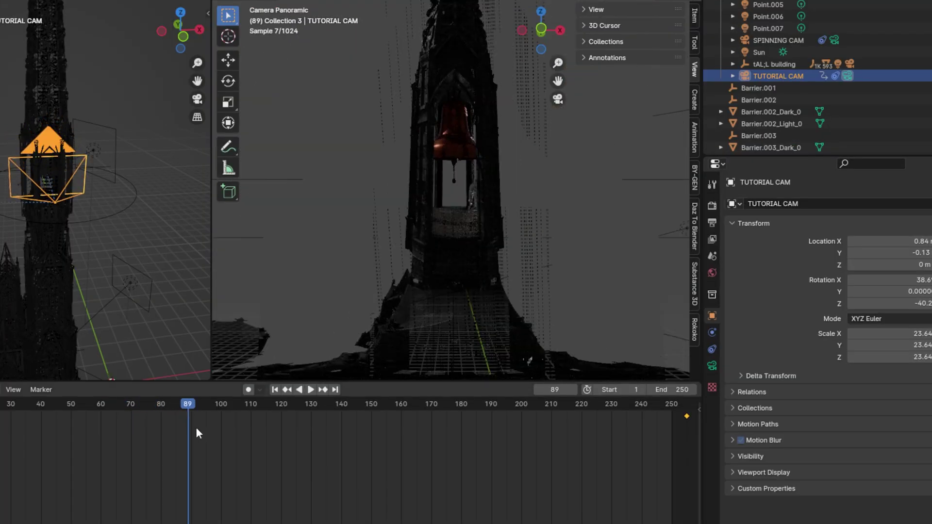
Scrub the timeline back from frame 89 to review TUTORIAL CAM's panoramic shot of the bell tower
left_click(168, 407)
left_click_drag(168, 406, 117, 406)
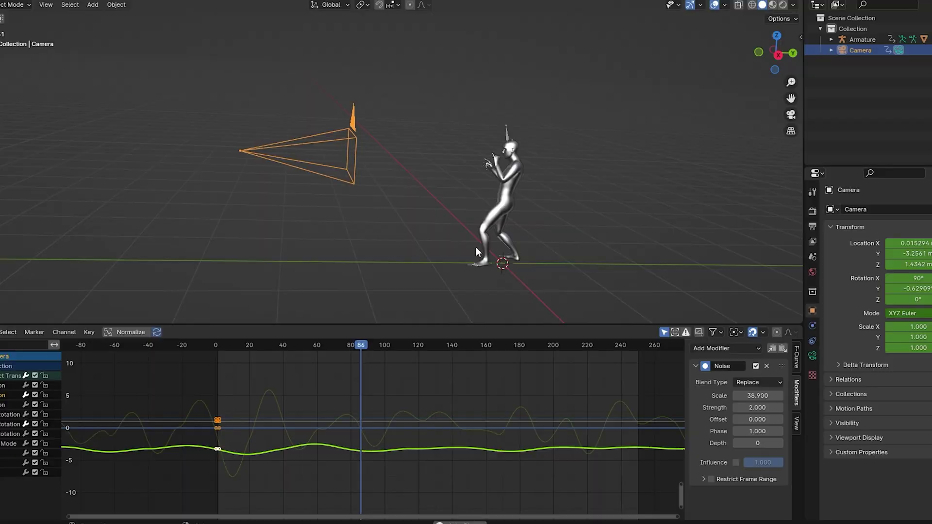
Compare the figure's handheld camera shake through the camera and from a side view during playback
left_click(785, 115)
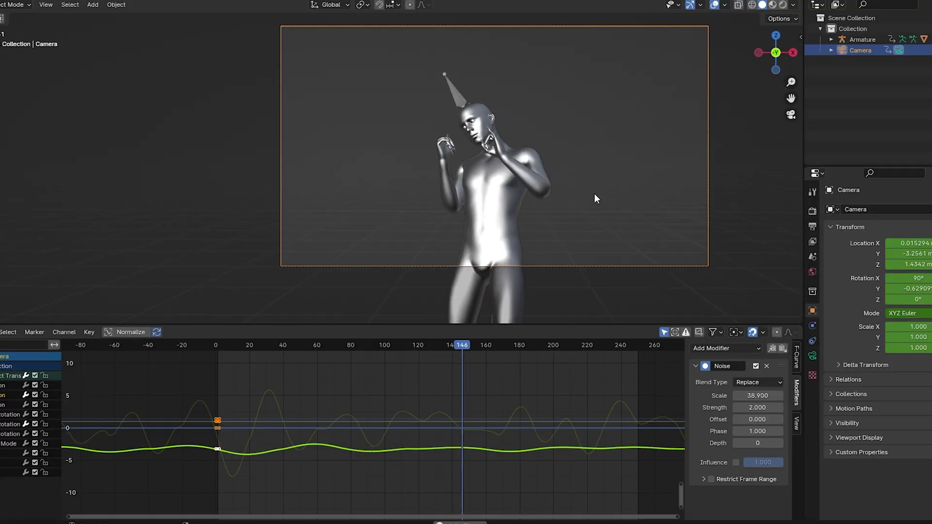
middle_click_drag(583, 300, 490, 297)
scroll(489, 297, "down", 6)
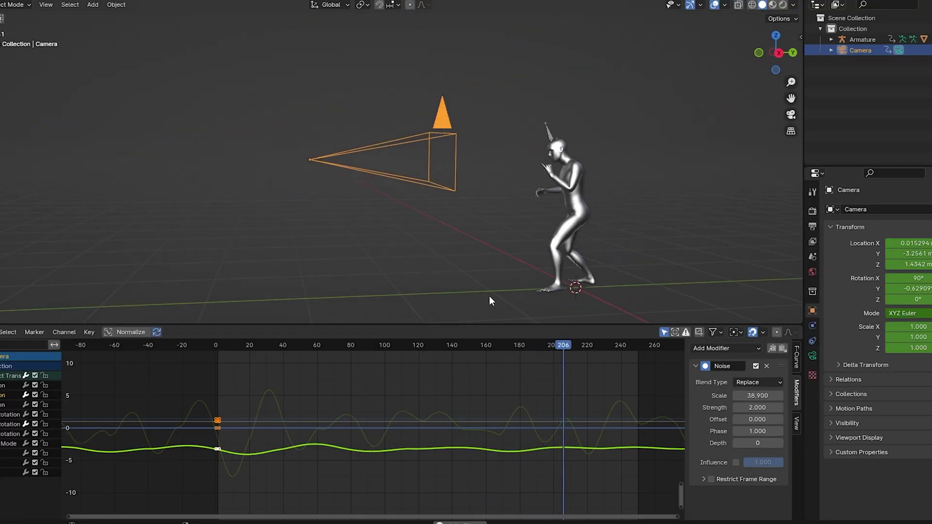